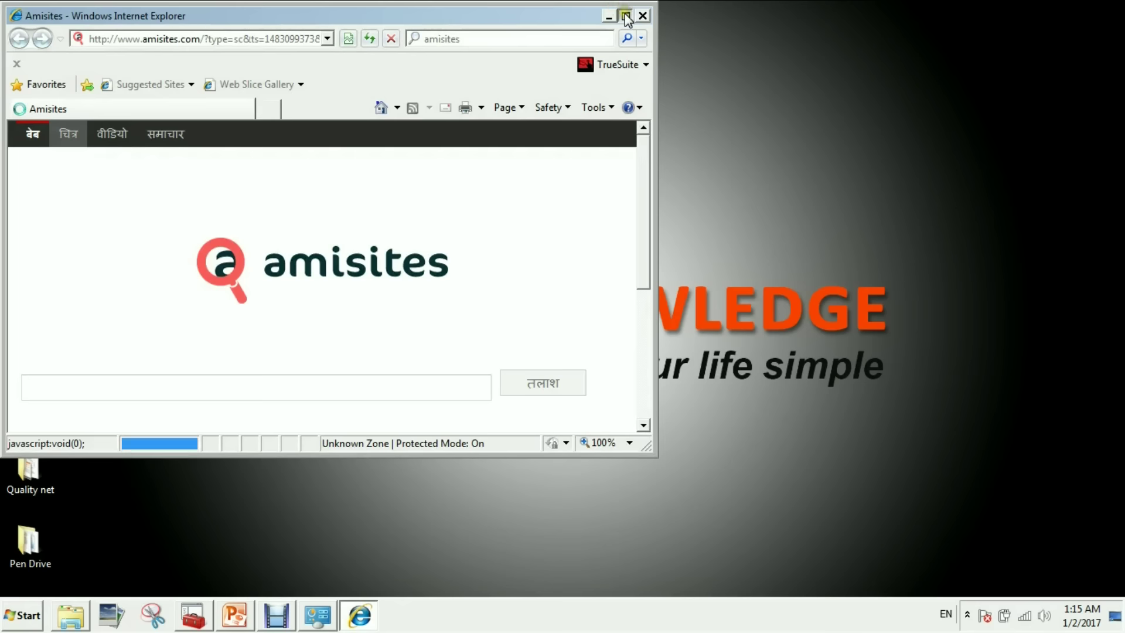
Maximize the browser window and dismiss the search provider prompt without choosing a new default.
left_click(622, 16)
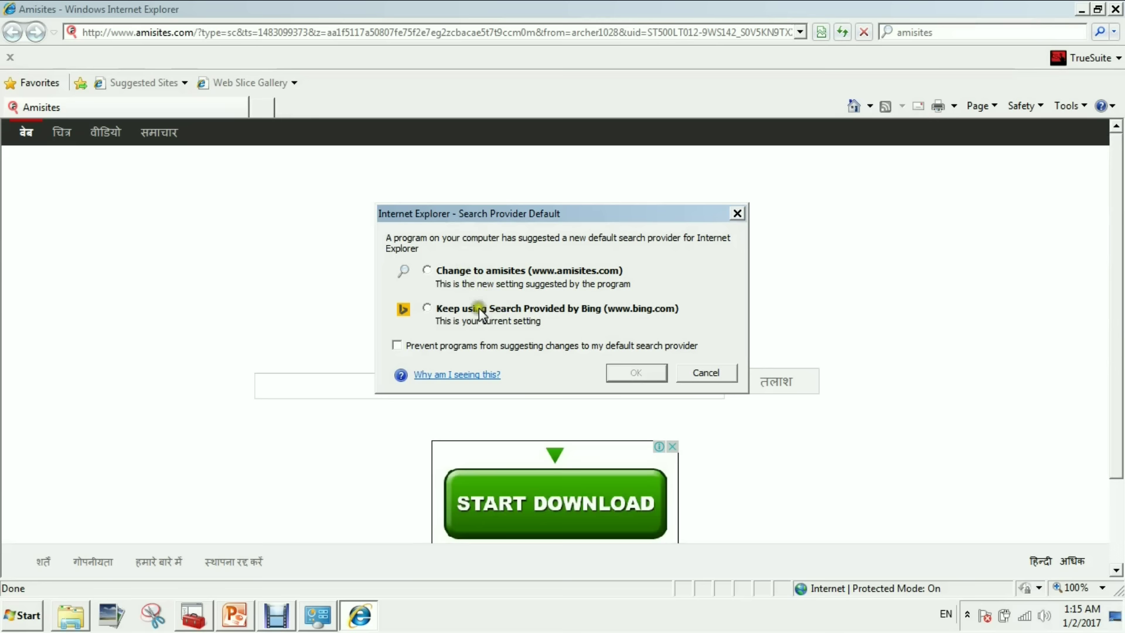
left_click(706, 374)
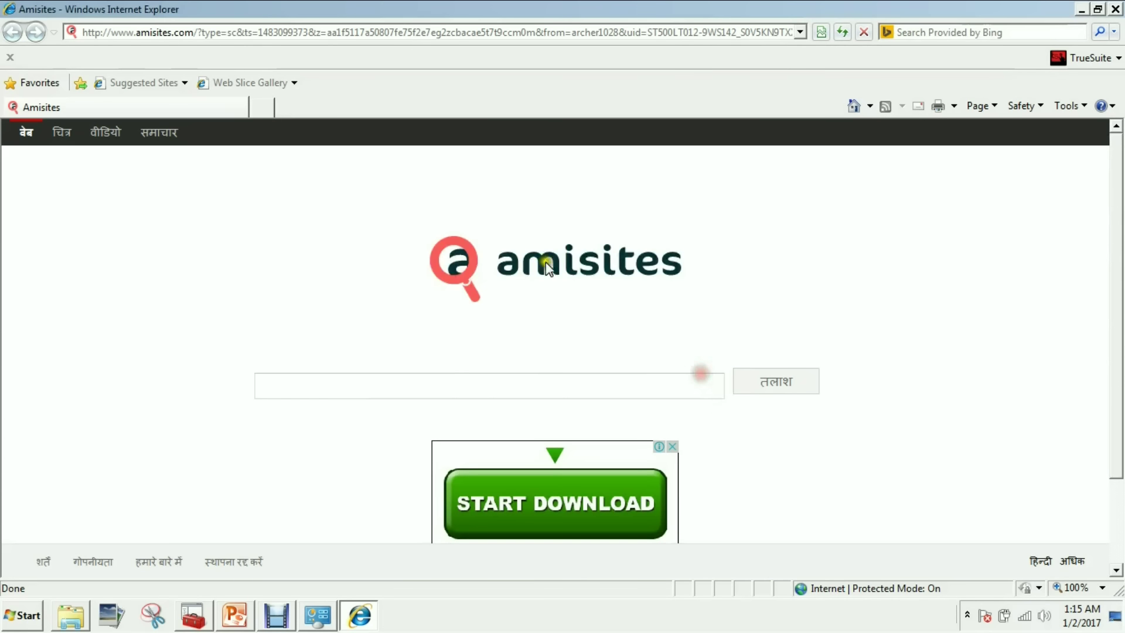
left_click_drag(485, 261, 679, 279)
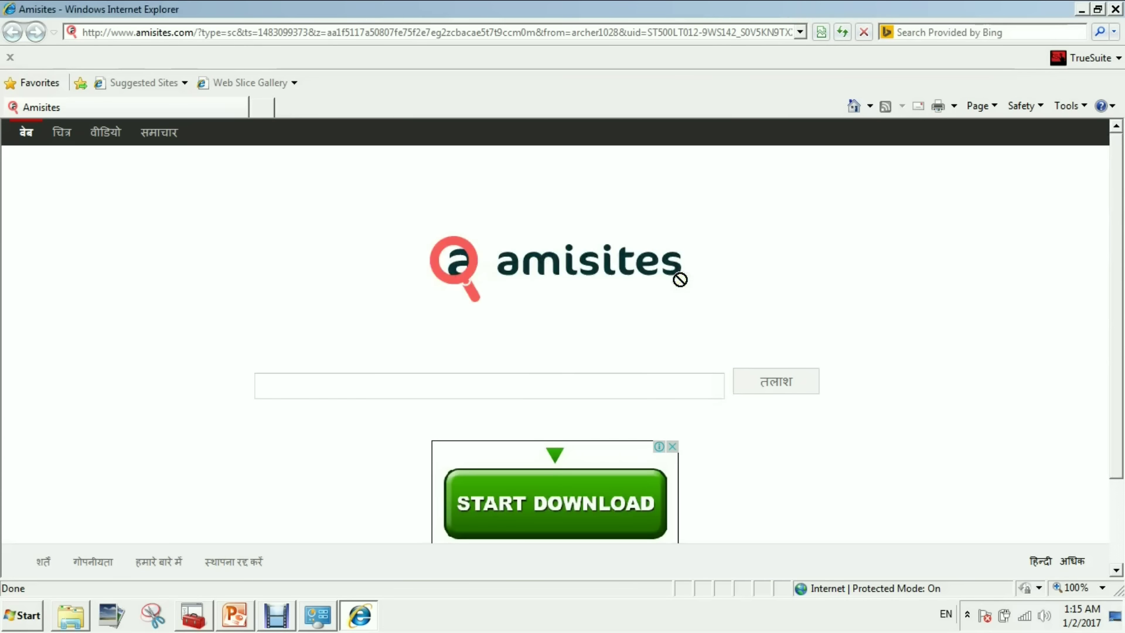
left_click_drag(680, 279, 811, 256)
left_click(1071, 107)
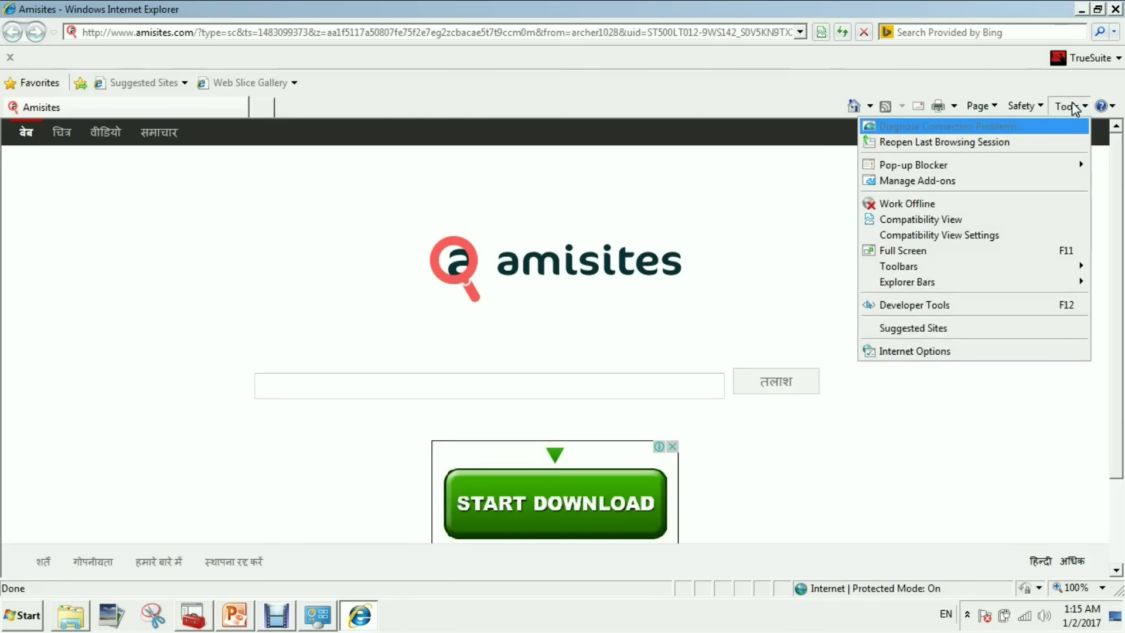
left_click(899, 352)
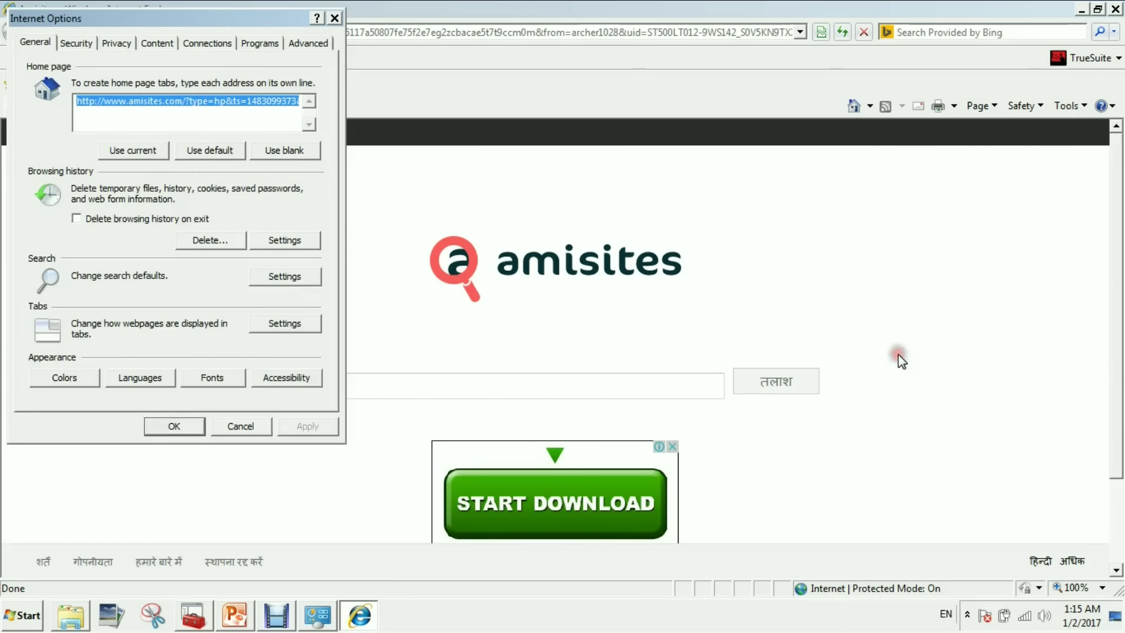
left_click(107, 100)
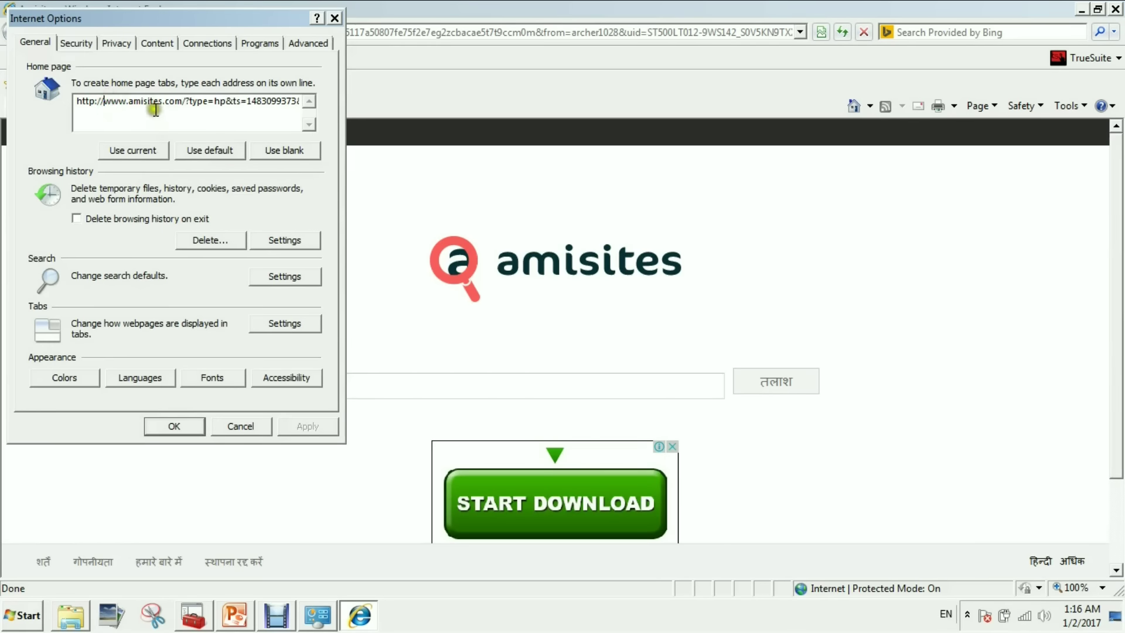
left_click(129, 102)
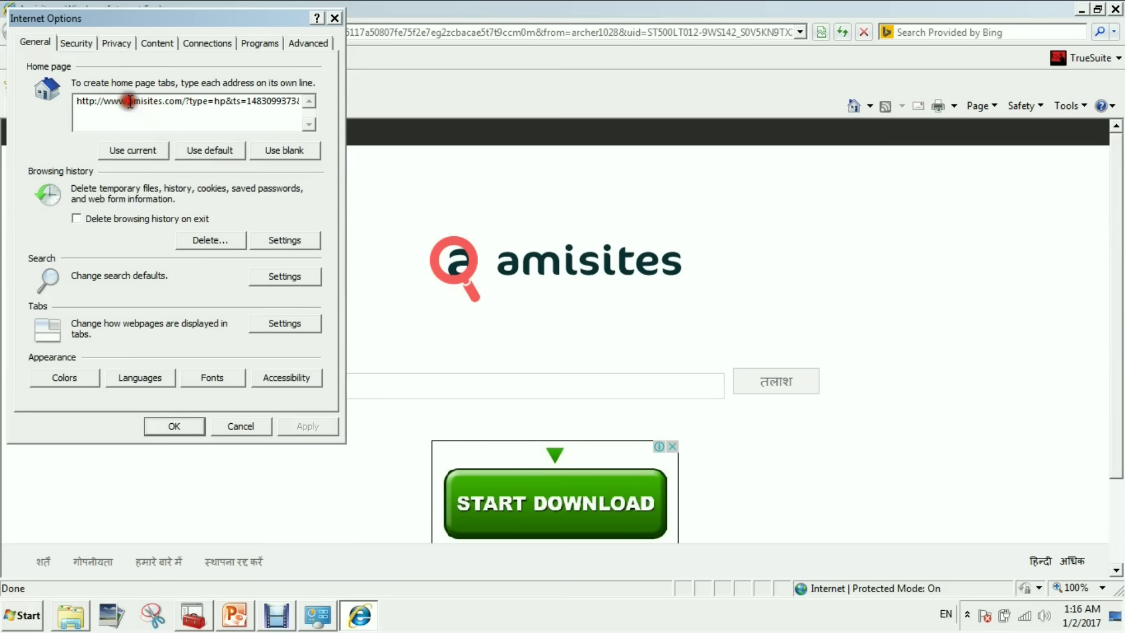
key("ctrl+a")
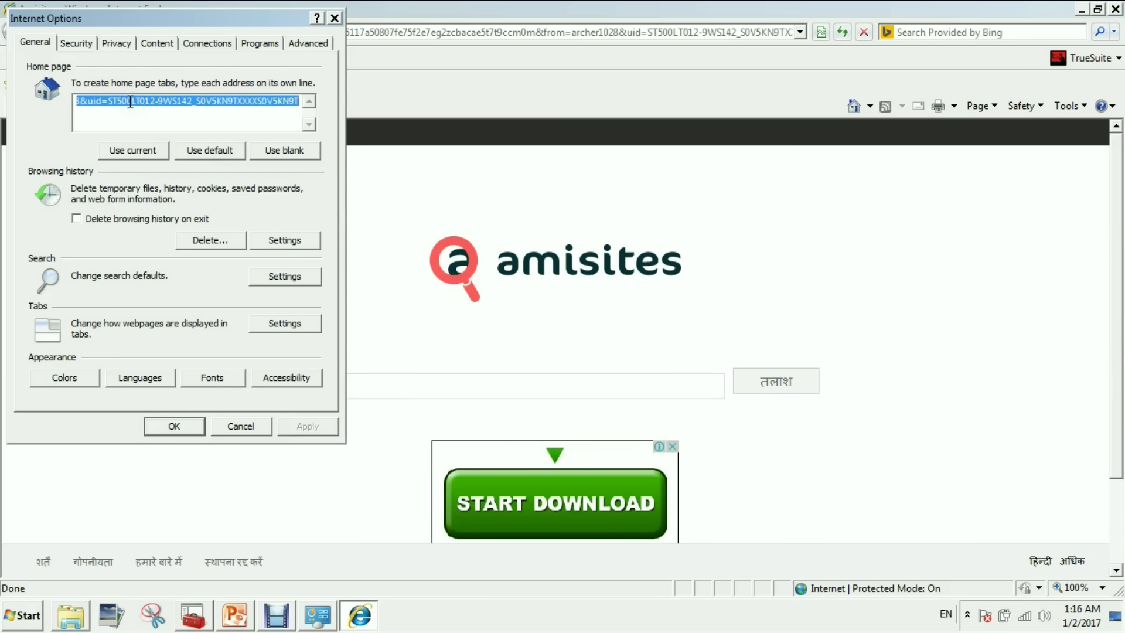
type("http://www.")
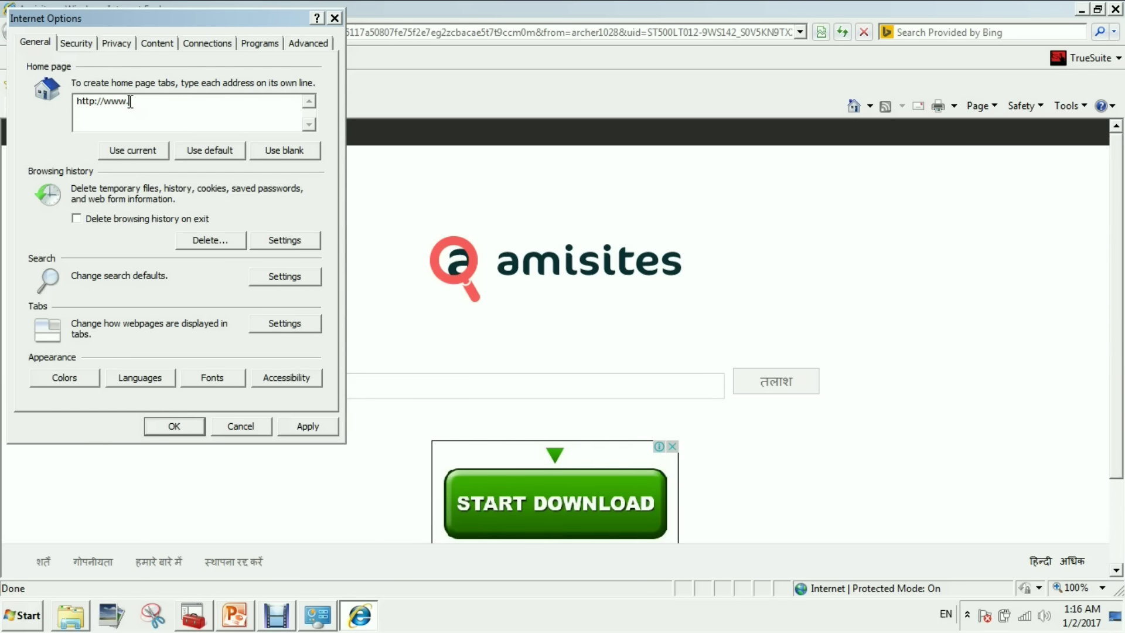
type("google.com")
left_click(304, 426)
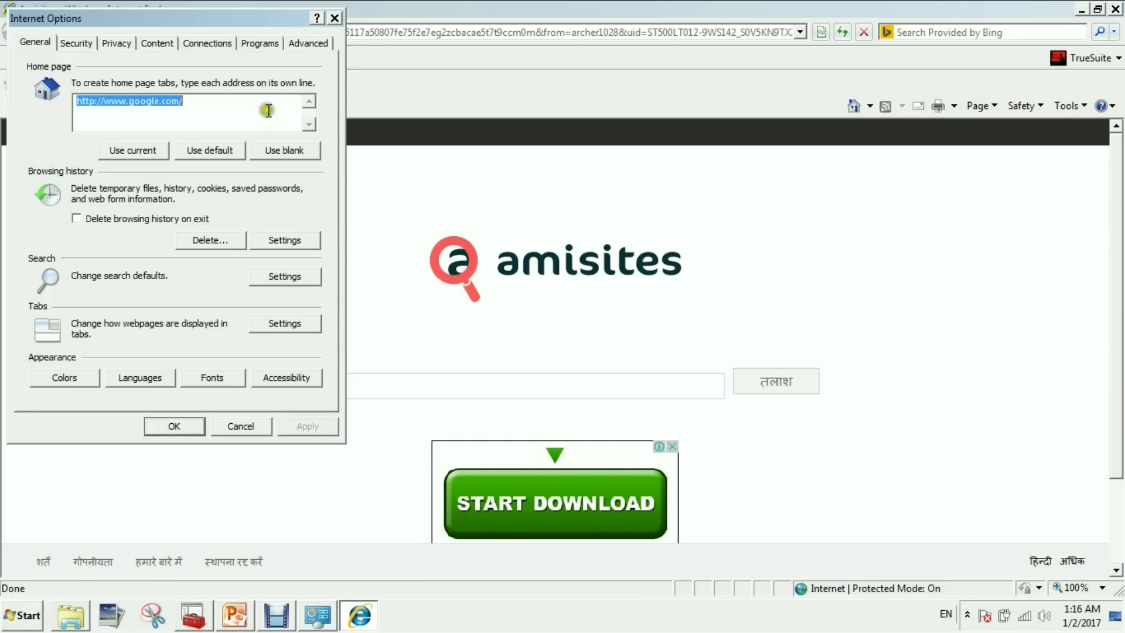
left_click(307, 42)
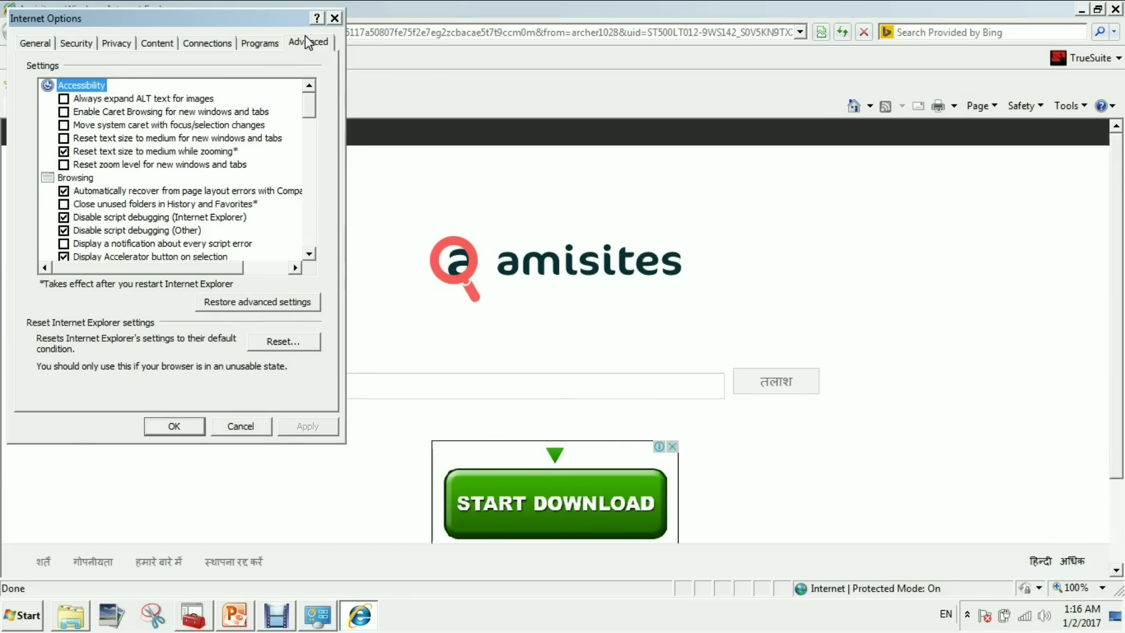
left_click(334, 18)
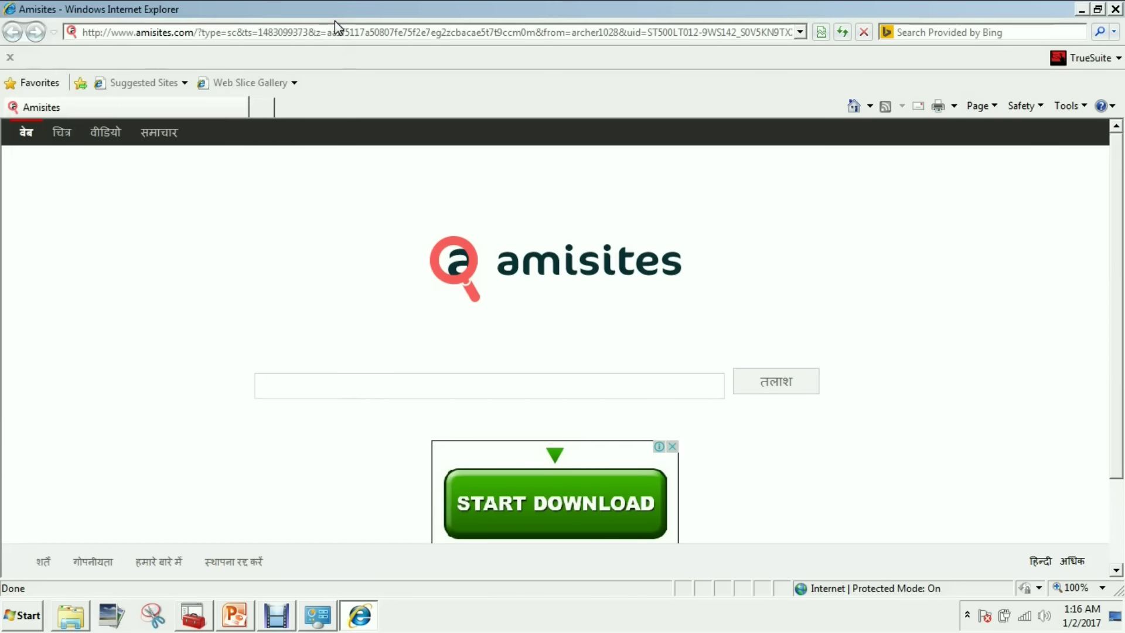
Remove the amisites search provider from the browser's add-ons, and close the add-on manager and the browser.
left_click(1063, 107)
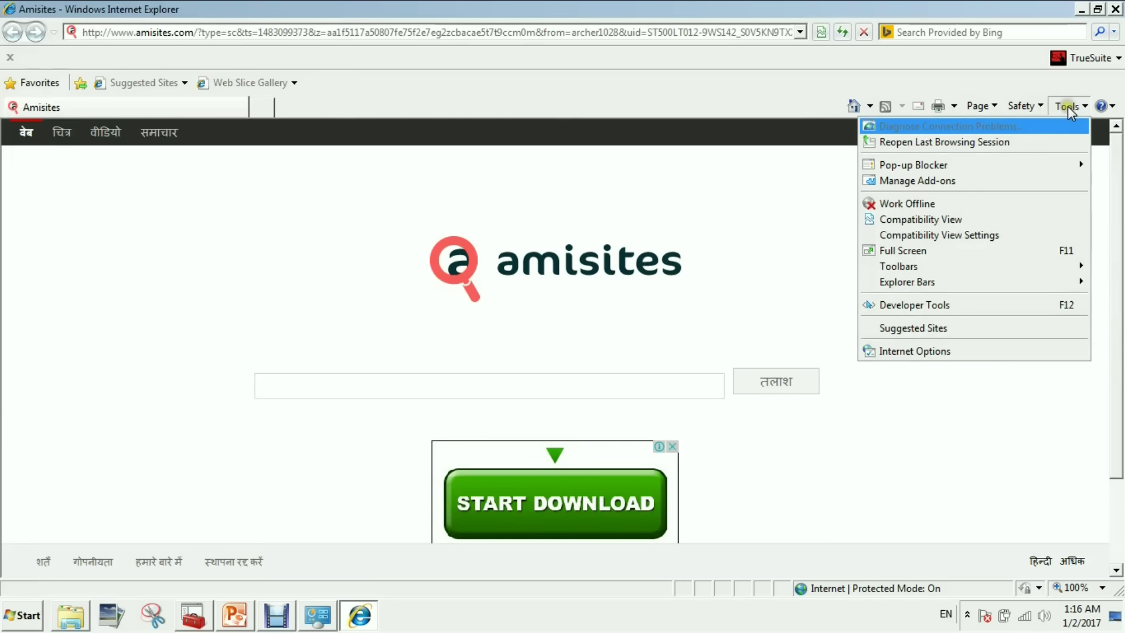
mouse_move(965, 270)
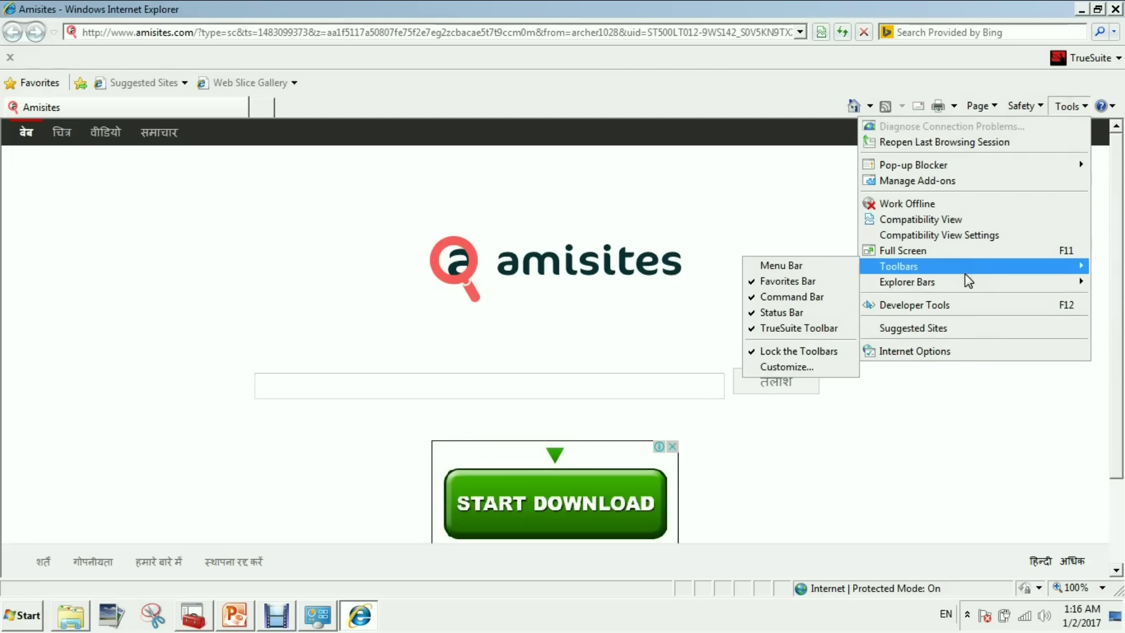
left_click(941, 181)
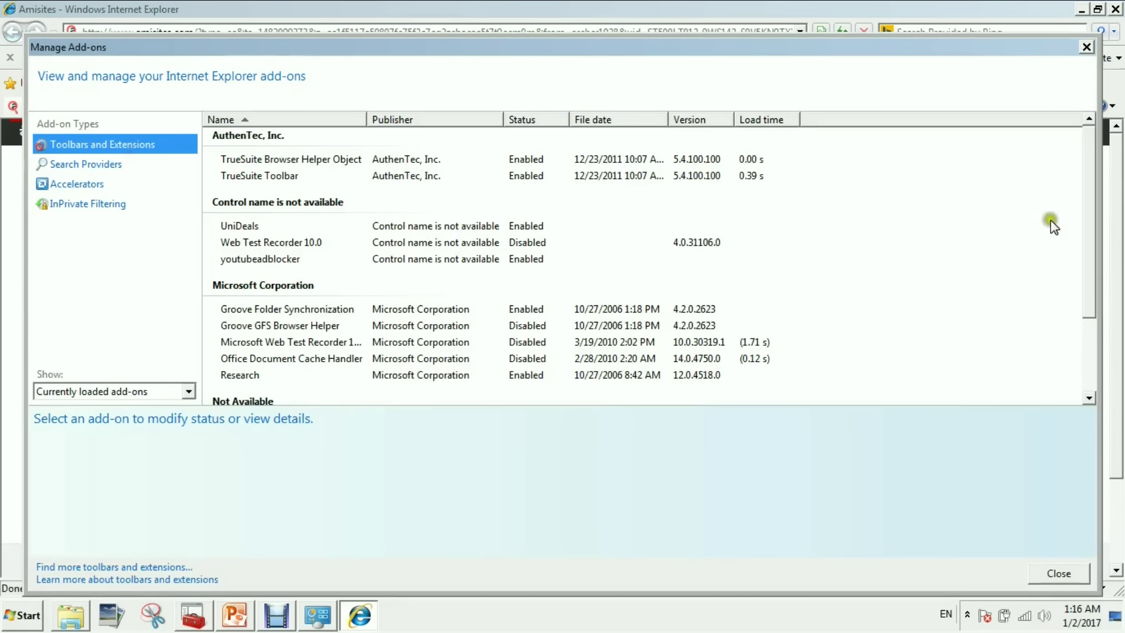
left_click_drag(1093, 187, 1092, 159)
left_click(115, 169)
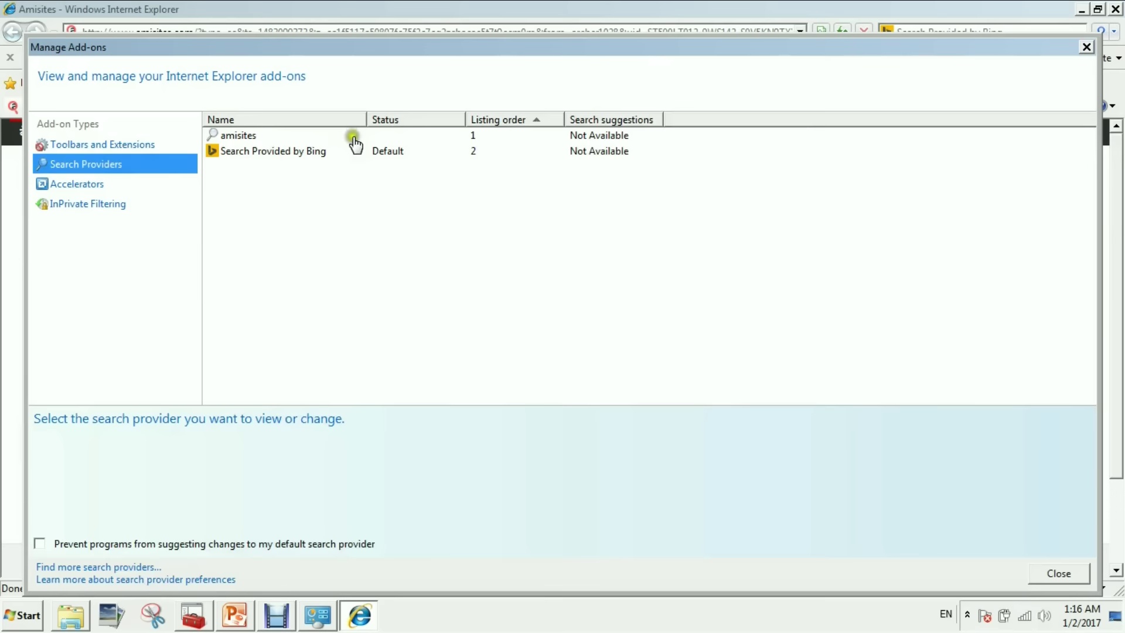
left_click(321, 140)
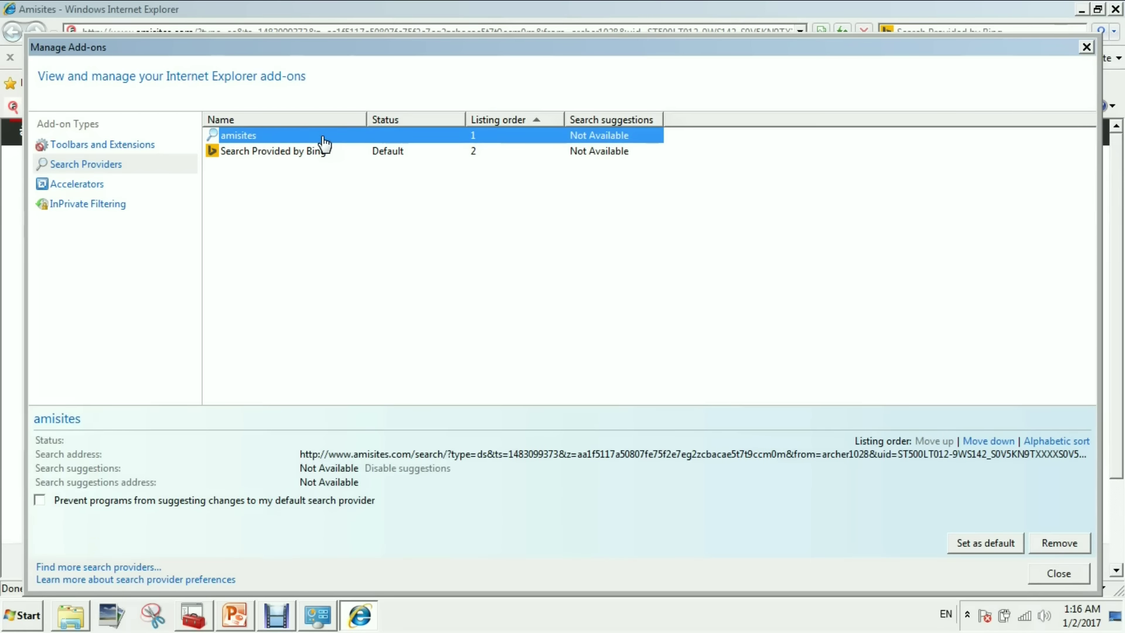
left_click(1045, 543)
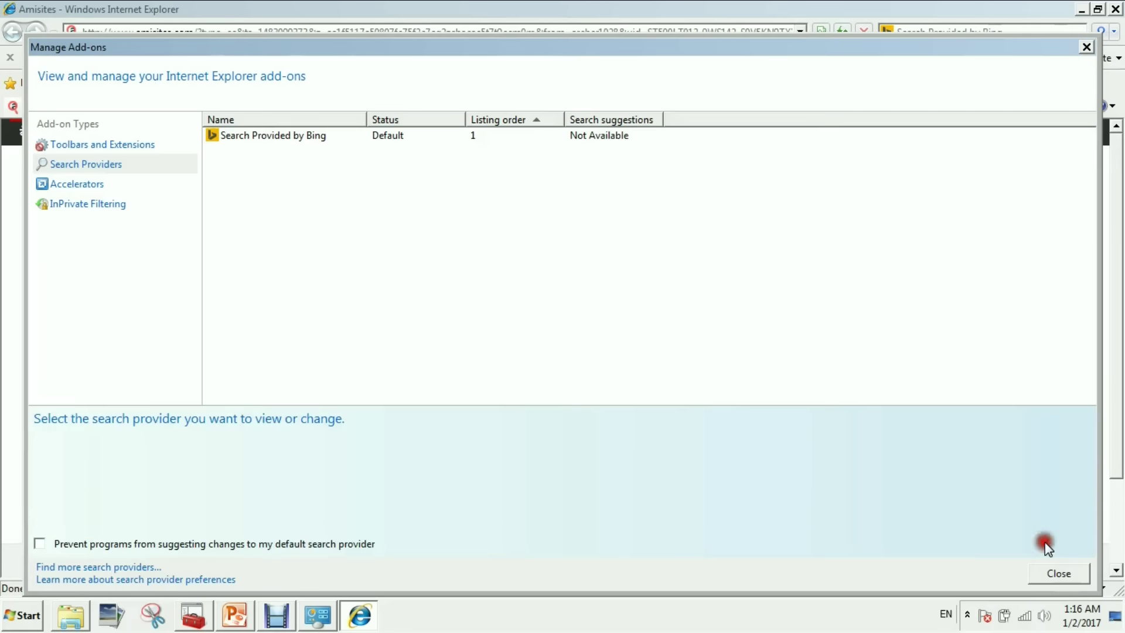
left_click(1058, 573)
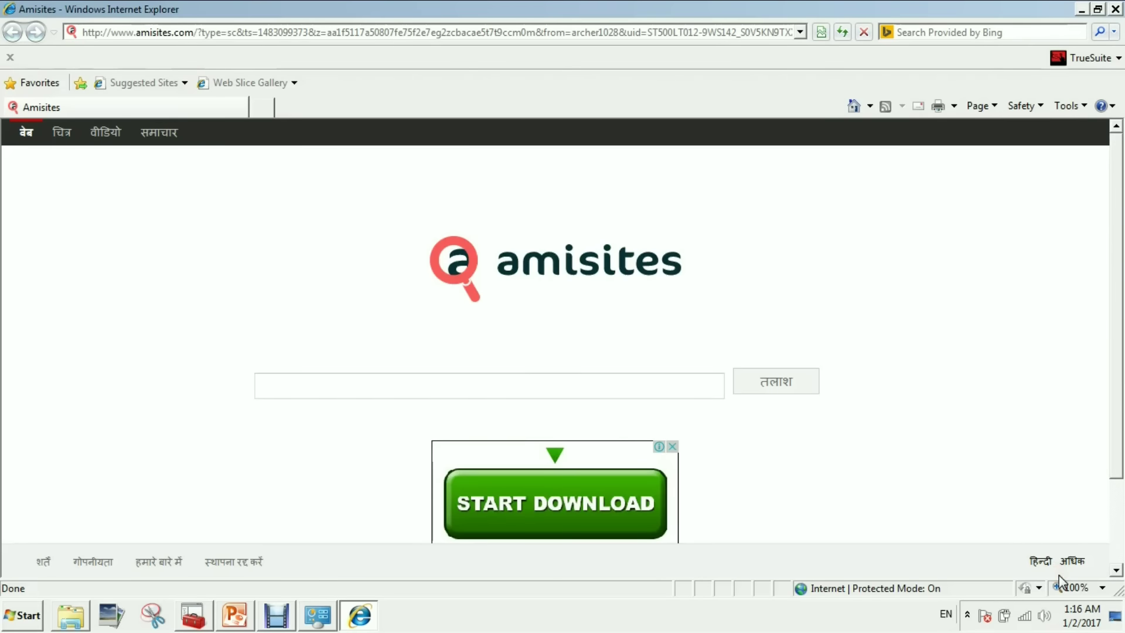
left_click(1115, 10)
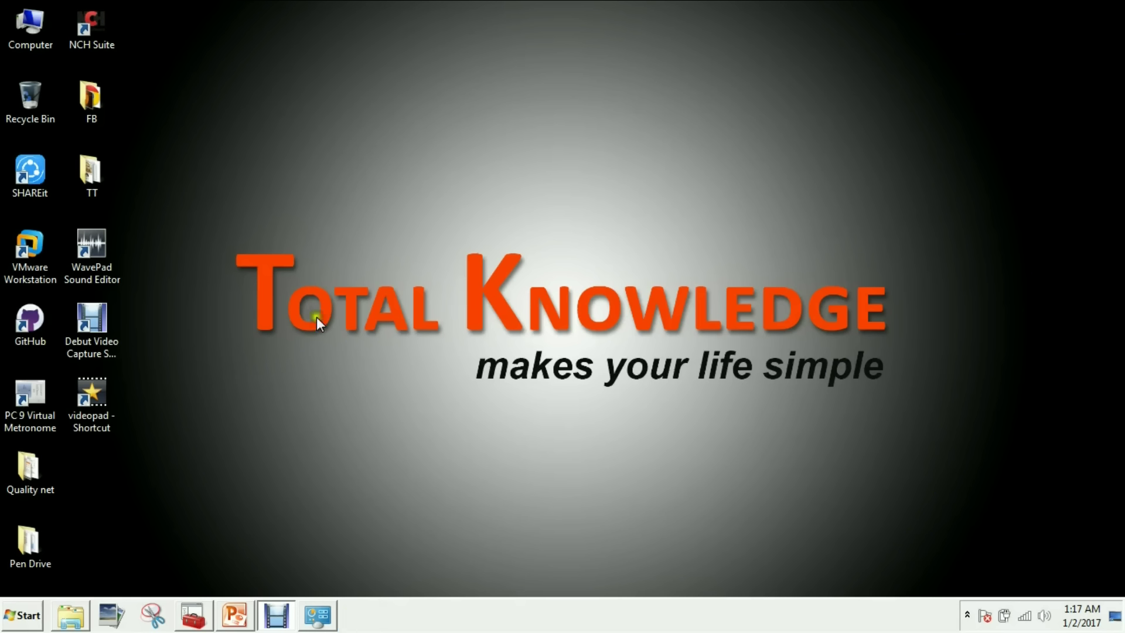
Open the properties of the Internet Explorer shortcut in the list of all programs.
left_click(22, 615)
left_click(42, 577)
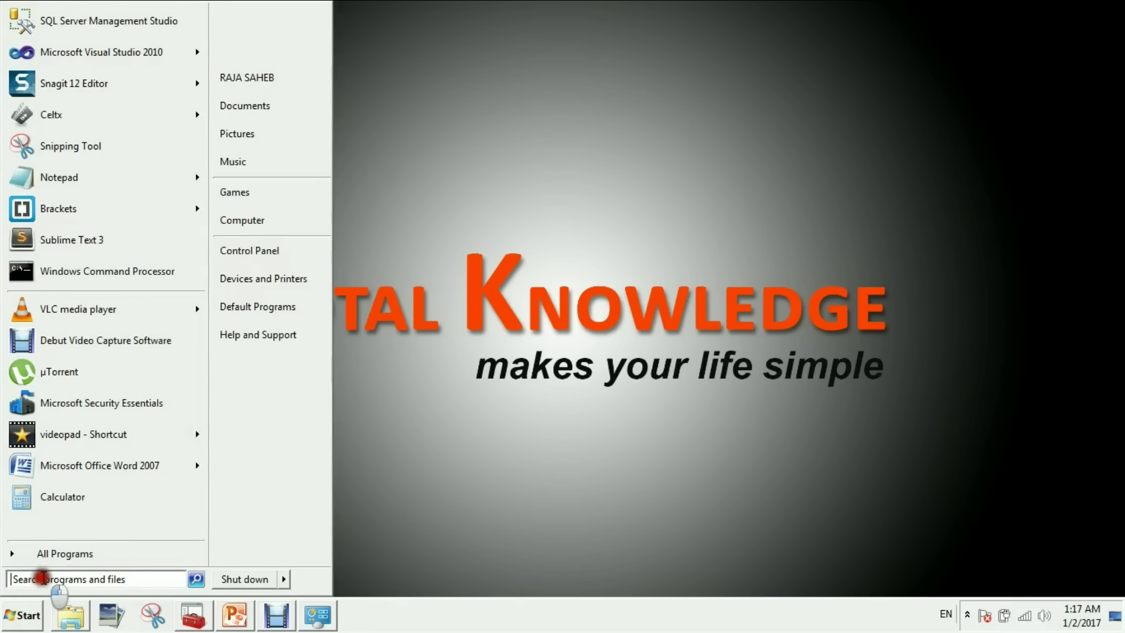
left_click(51, 554)
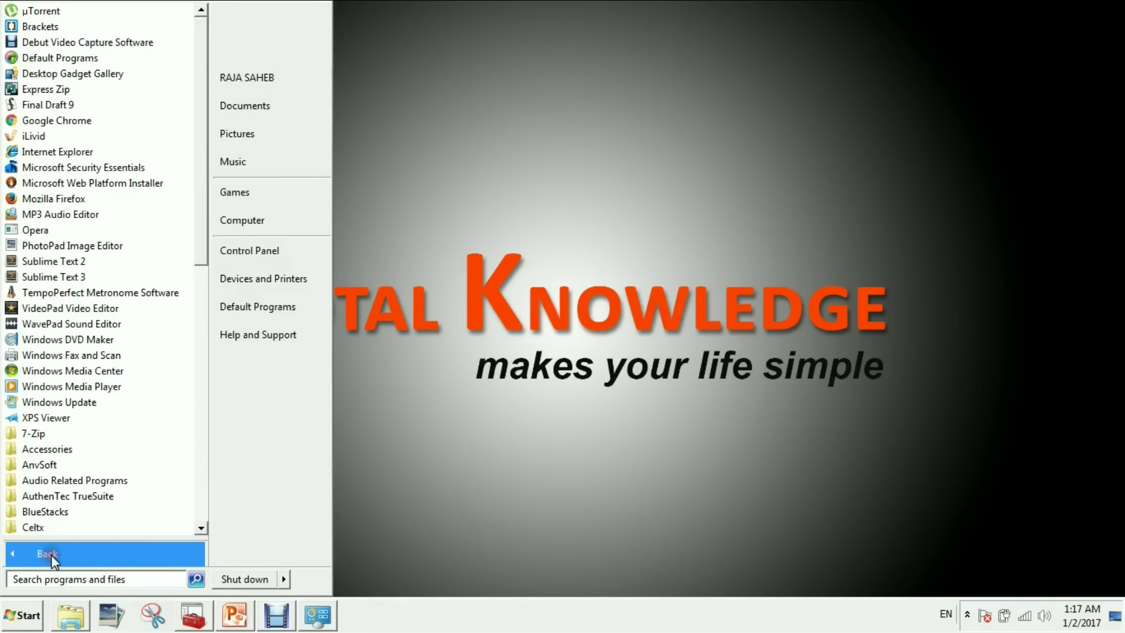
right_click(71, 157)
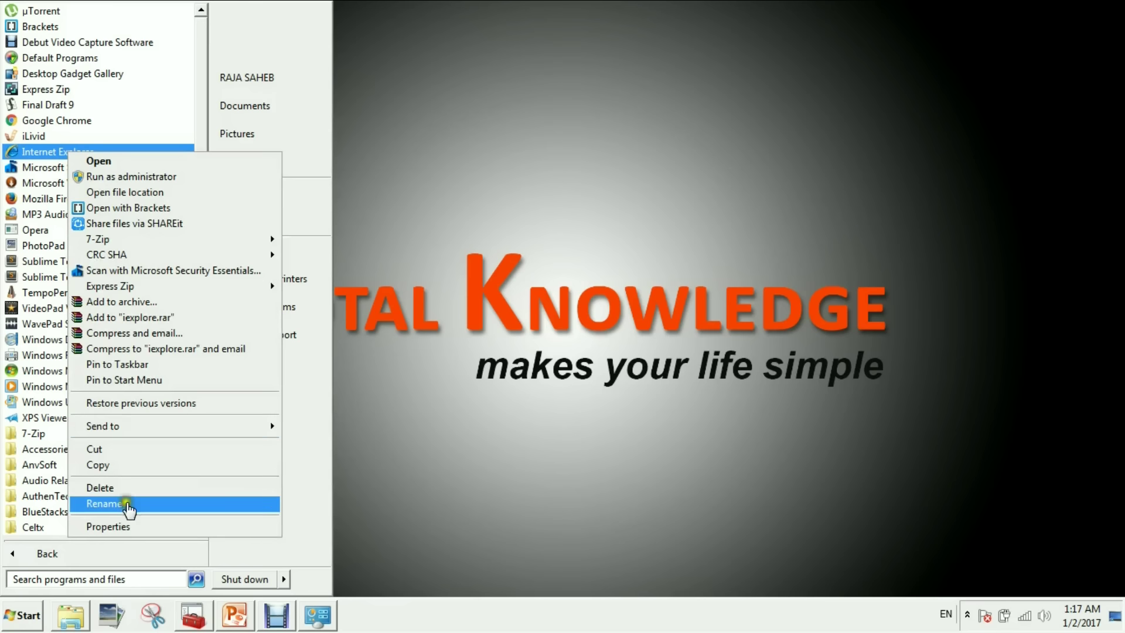
left_click(128, 527)
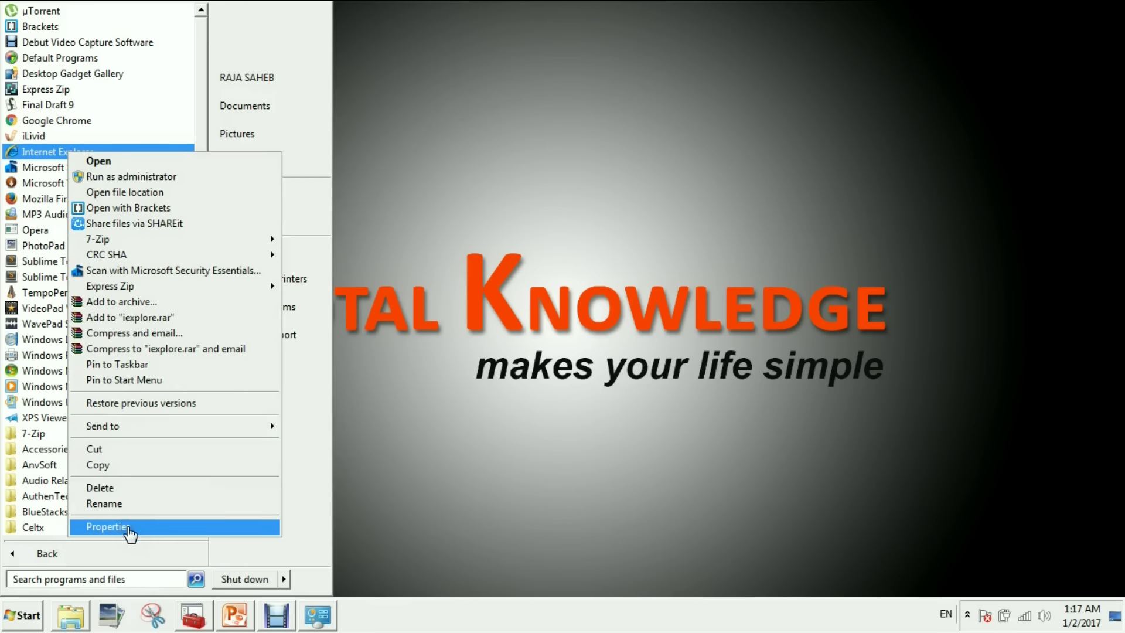
Launch Internet Explorer from the program list to check its start page, and close it again.
left_click(29, 612)
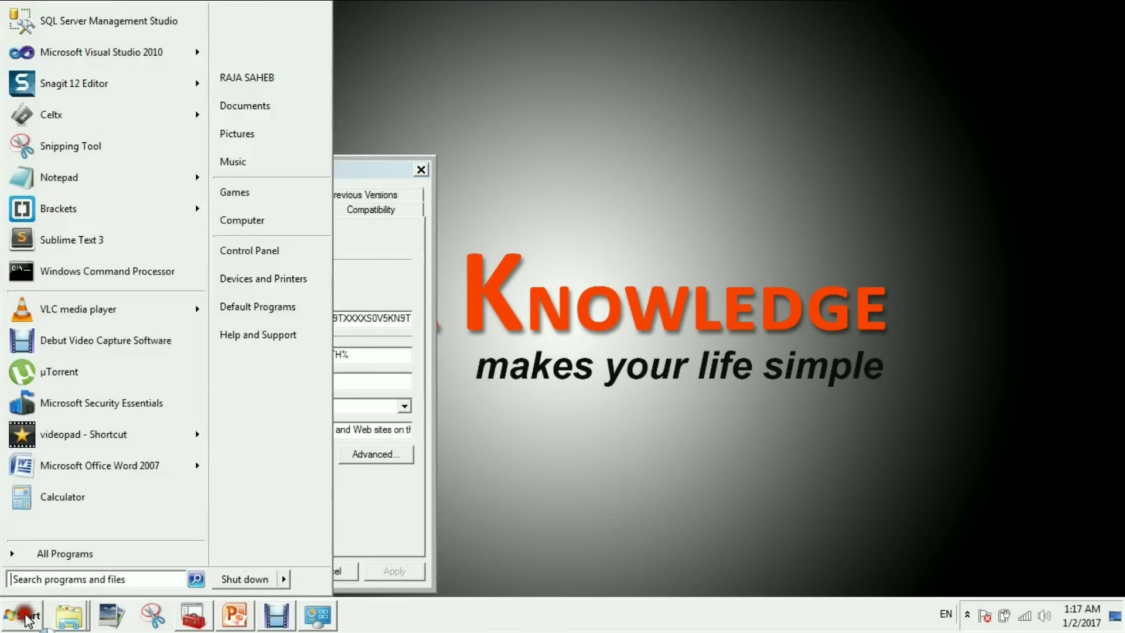
left_click(44, 561)
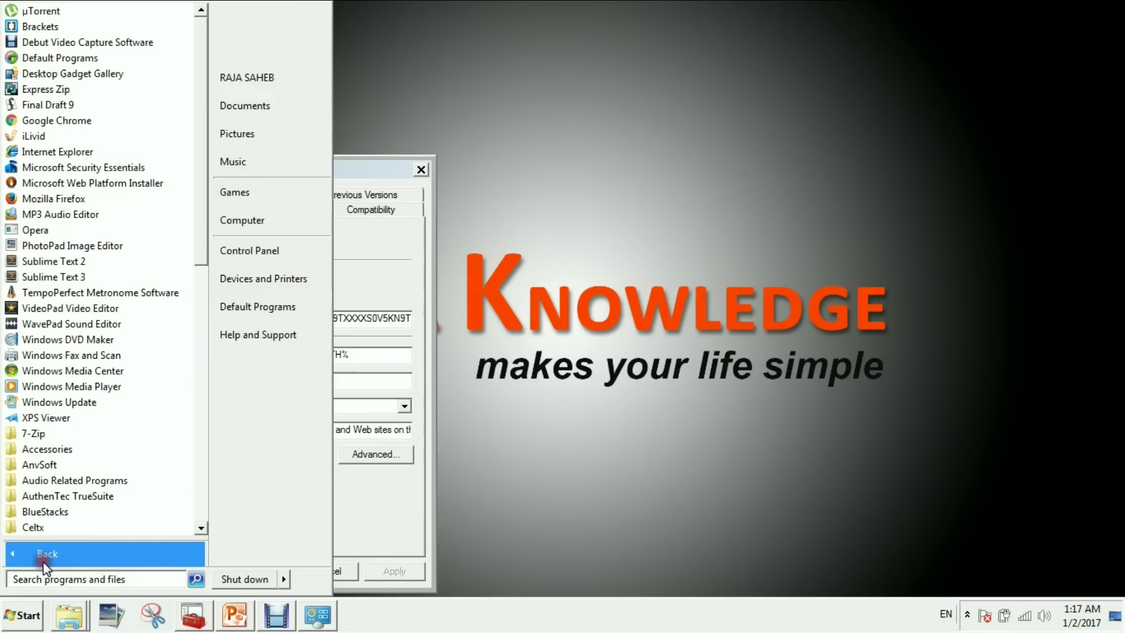
left_click(82, 156)
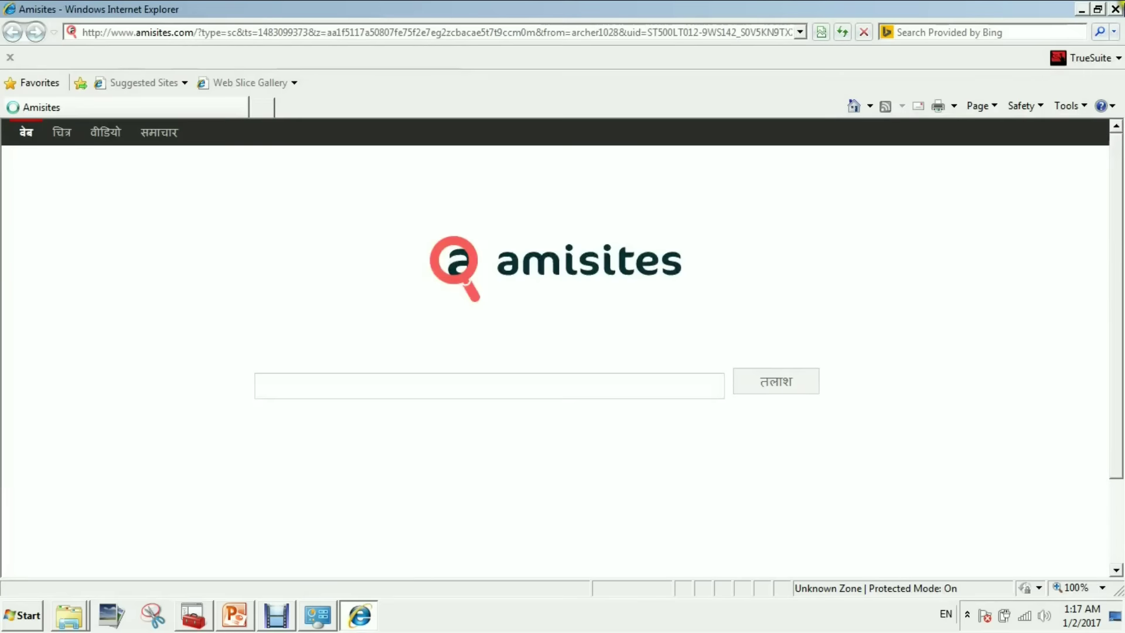
left_click(1117, 7)
Open the file location of the Internet Explorer shortcut from the program list.
left_click(12, 625)
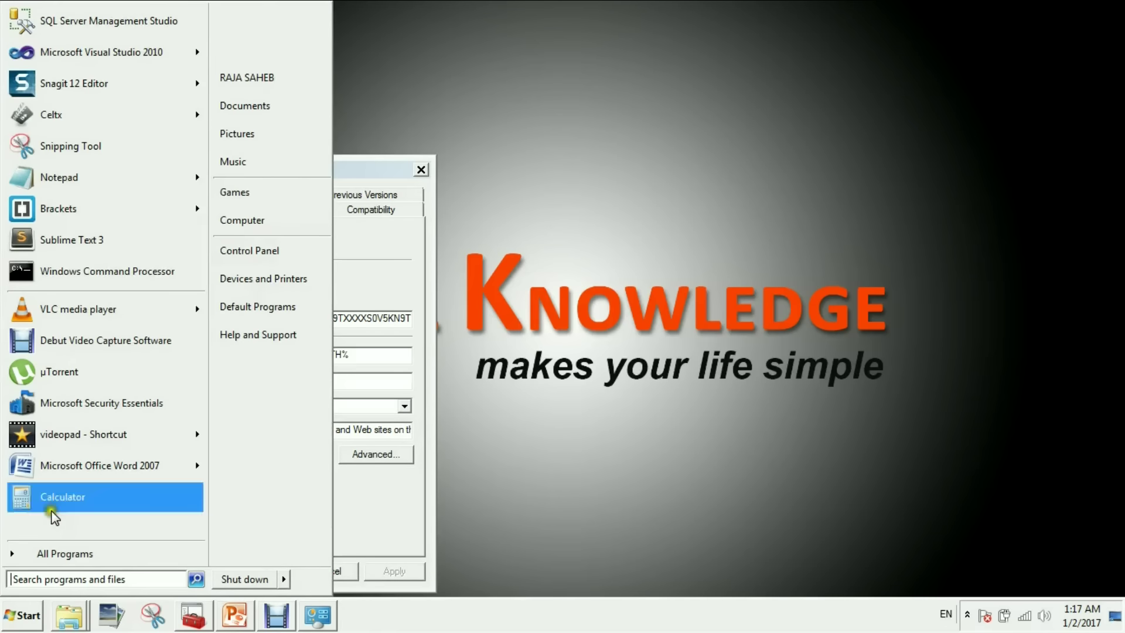
left_click(45, 554)
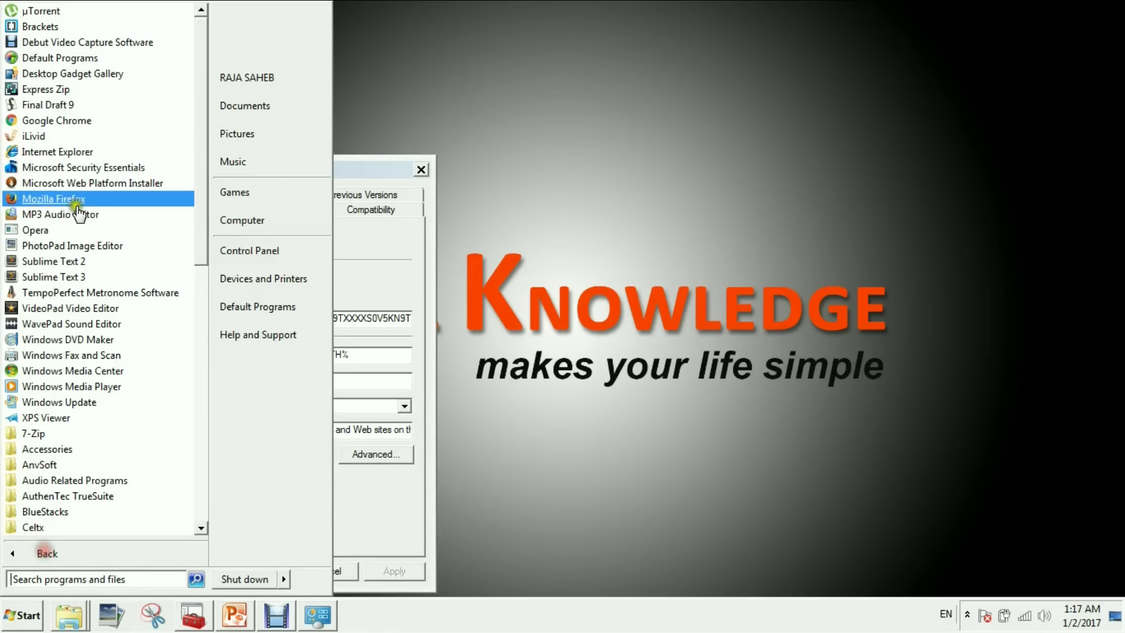
right_click(69, 156)
left_click(99, 191)
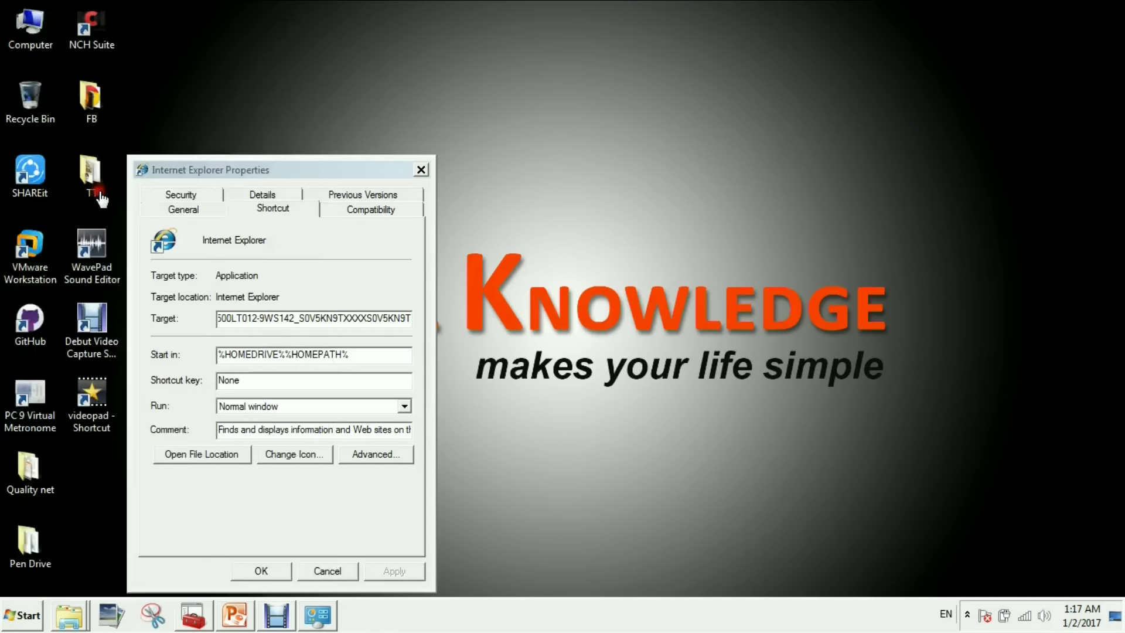
left_click_drag(507, 164, 522, 60)
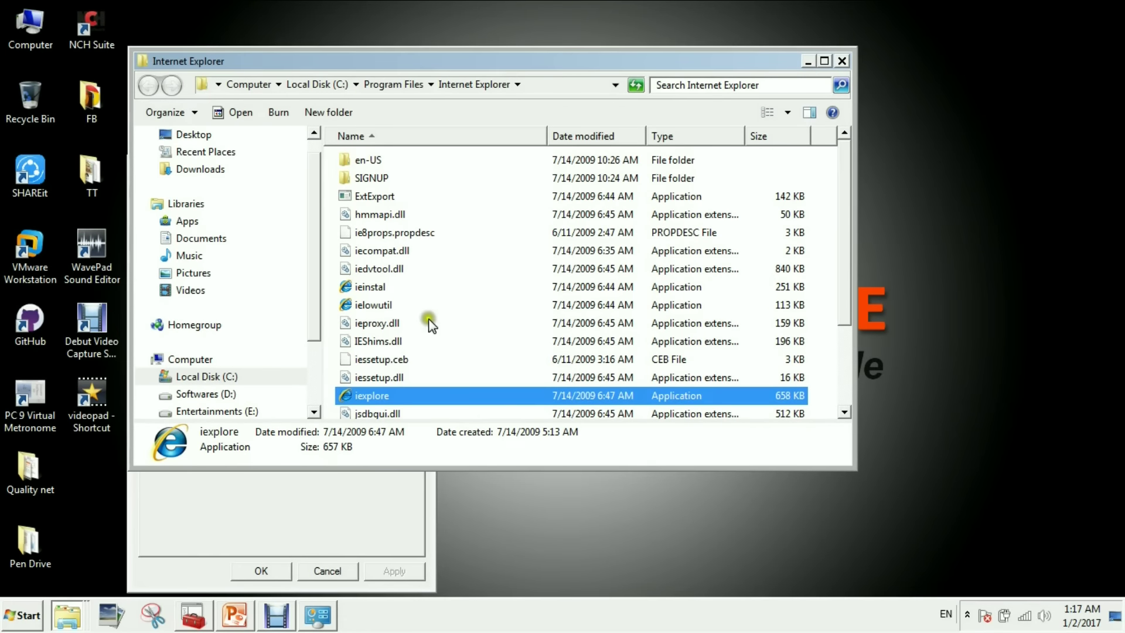
View the properties of the iexplore application, and close its folder and the Internet Explorer shortcut properties.
right_click(363, 394)
left_click(382, 382)
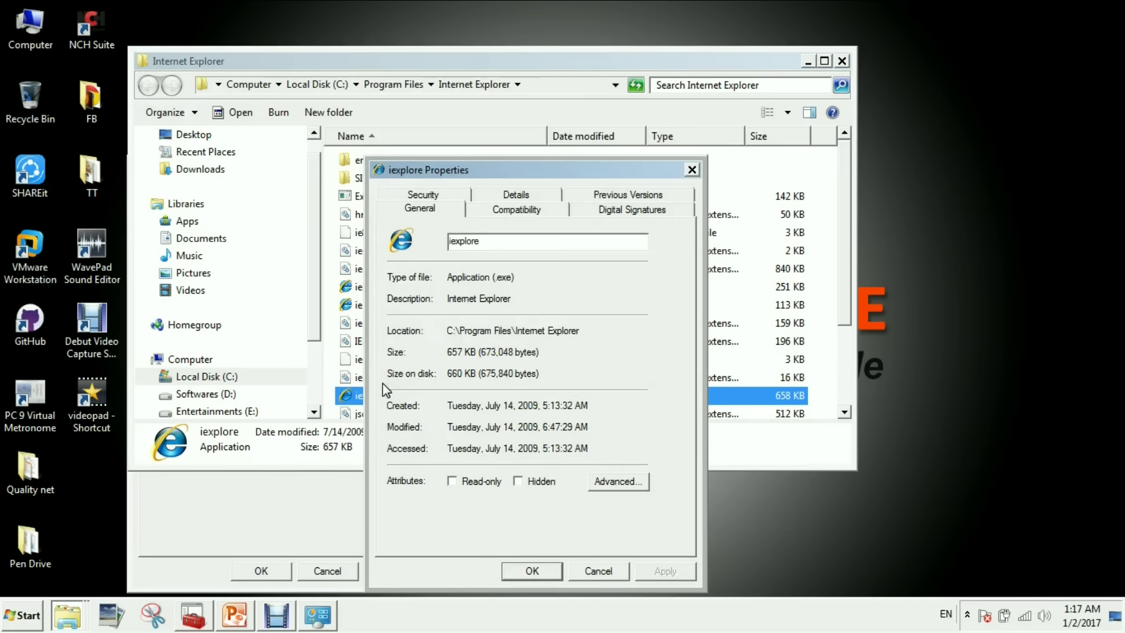
left_click(690, 171)
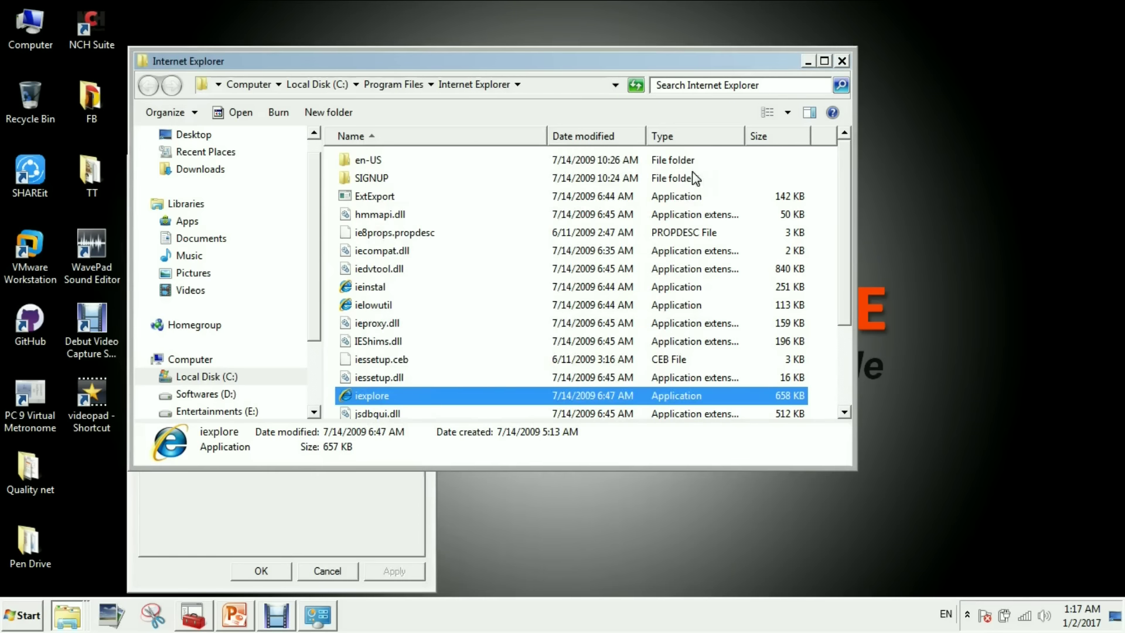
left_click(842, 61)
left_click_drag(354, 167, 436, 67)
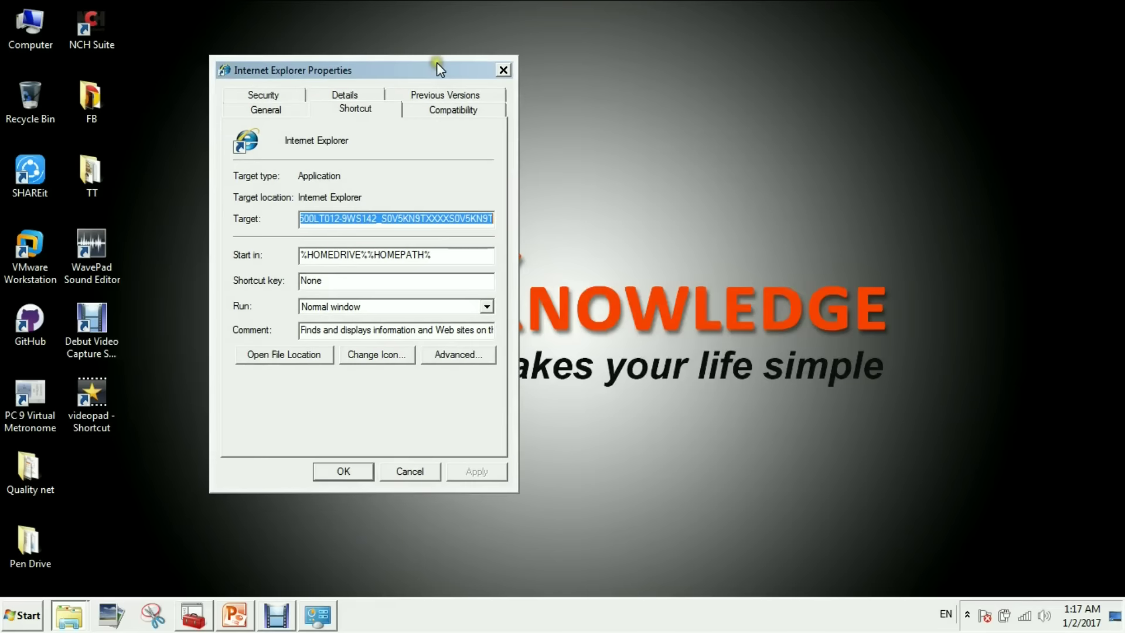
left_click(503, 70)
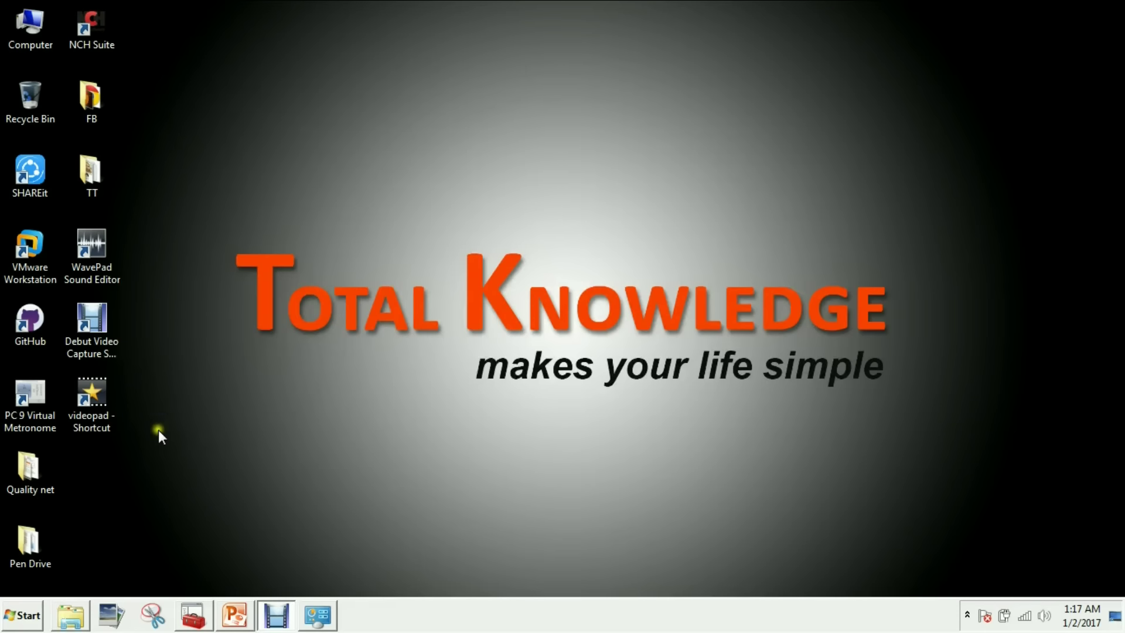
Open the properties of the Internet Explorer shortcut in the list of all programs and go to its target path.
left_click(26, 618)
left_click(44, 557)
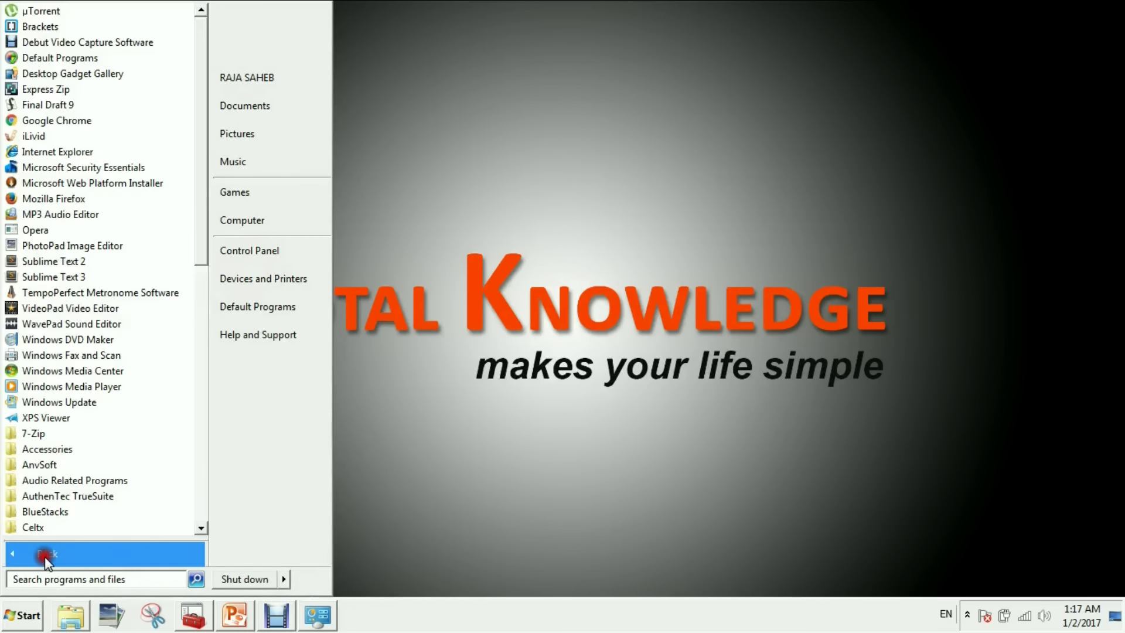
right_click(67, 155)
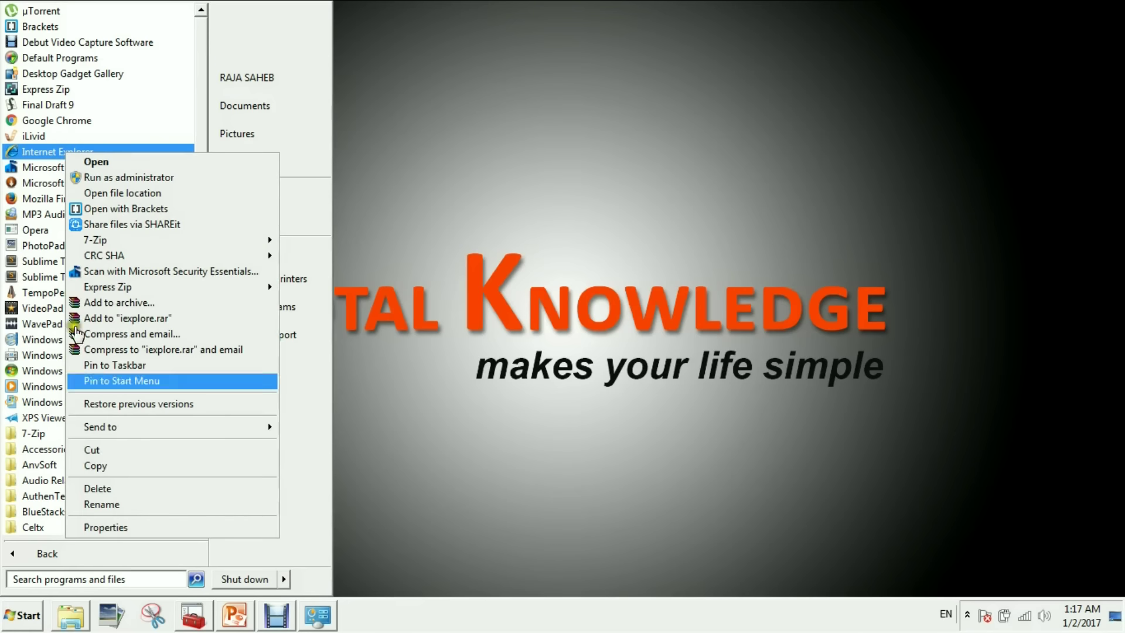
left_click(106, 527)
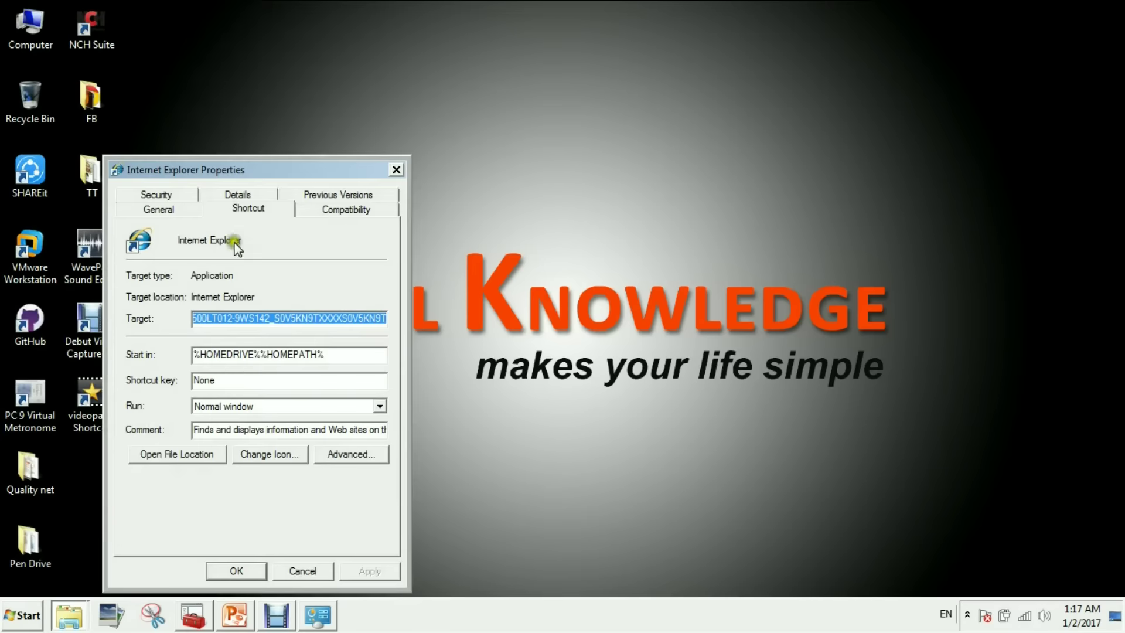
left_click_drag(283, 176, 332, 73)
left_click(276, 225)
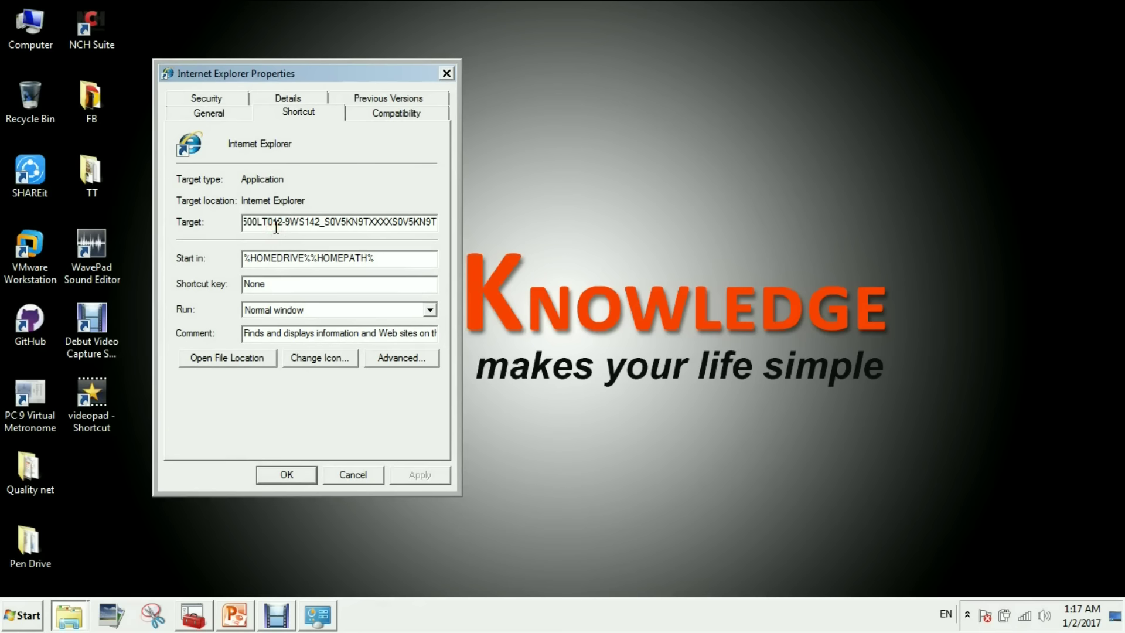
Try to delete the web address after the iexplore.exe path in the shortcut's target, and undo the deletion.
key("Home")
key("Right")
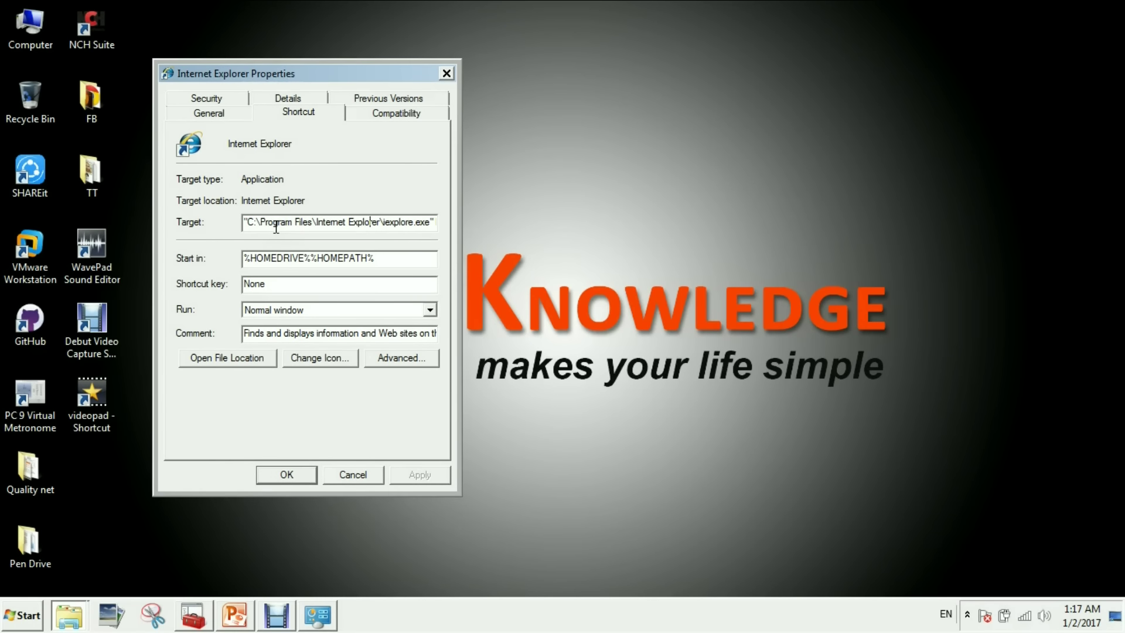
key("Right")
key("Right")
key("Right")
key("End")
type("http://www.ar")
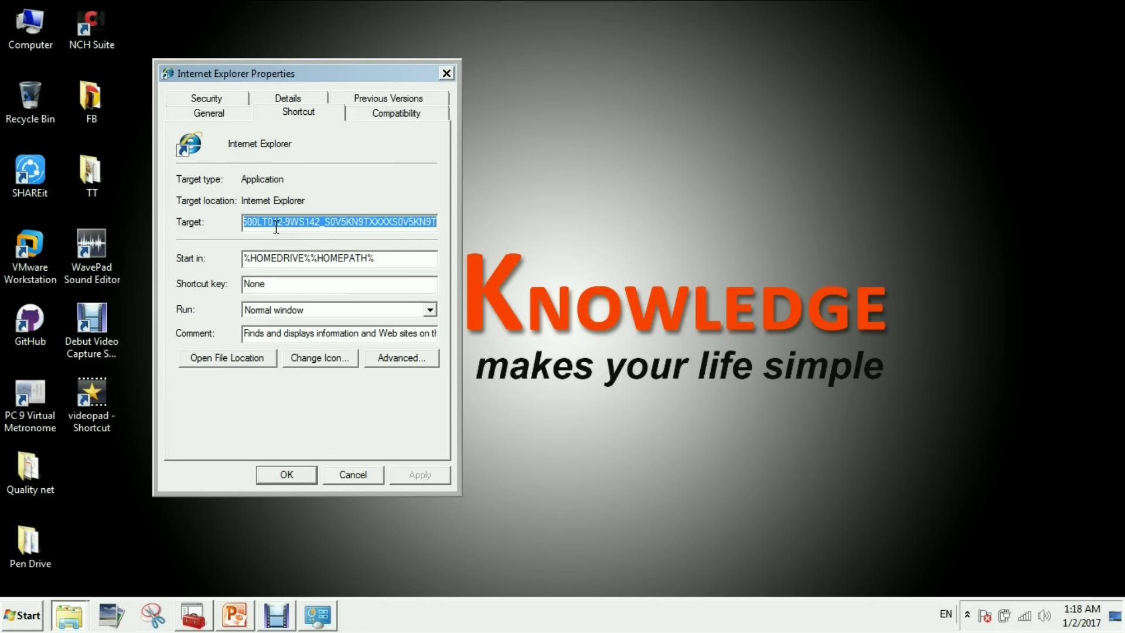
key("BackSpace")
key("ctrl+z")
key("ctrl+z")
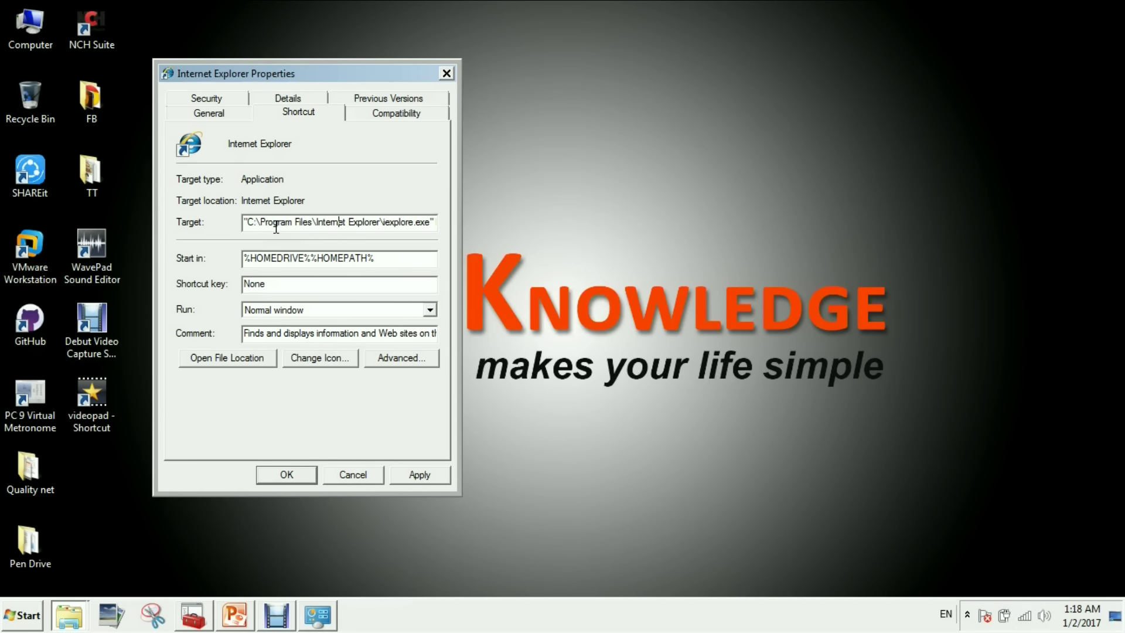
Examine the shortcut's target from the iexplore.exe path through to the end of the appended web address.
key("ctrl+v")
key("Right")
key("Right")
key("Right")
key("Right")
key("Right")
key("Right")
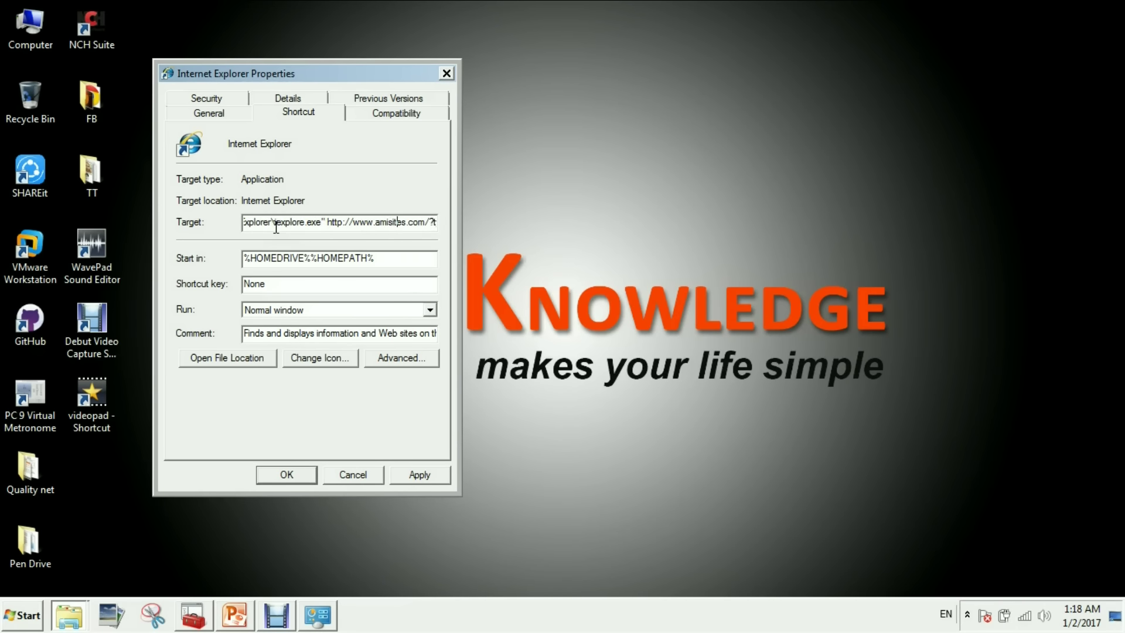
key("Right")
key("Right")
key("Right")
key("Right")
key("Right")
key("Right")
key("Right")
key("Right")
key("Right")
key("Right")
key("Right")
key("Right")
key("Right")
key("Right")
key("Right")
key("Right")
key("Right")
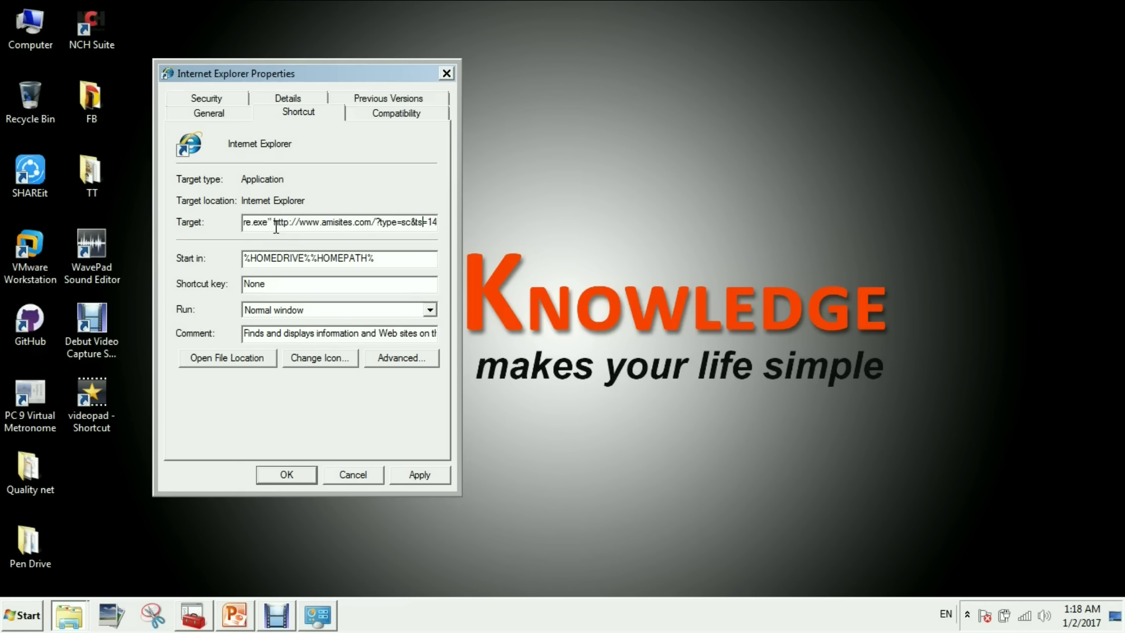
key("Right")
key("Right")
key("Right")
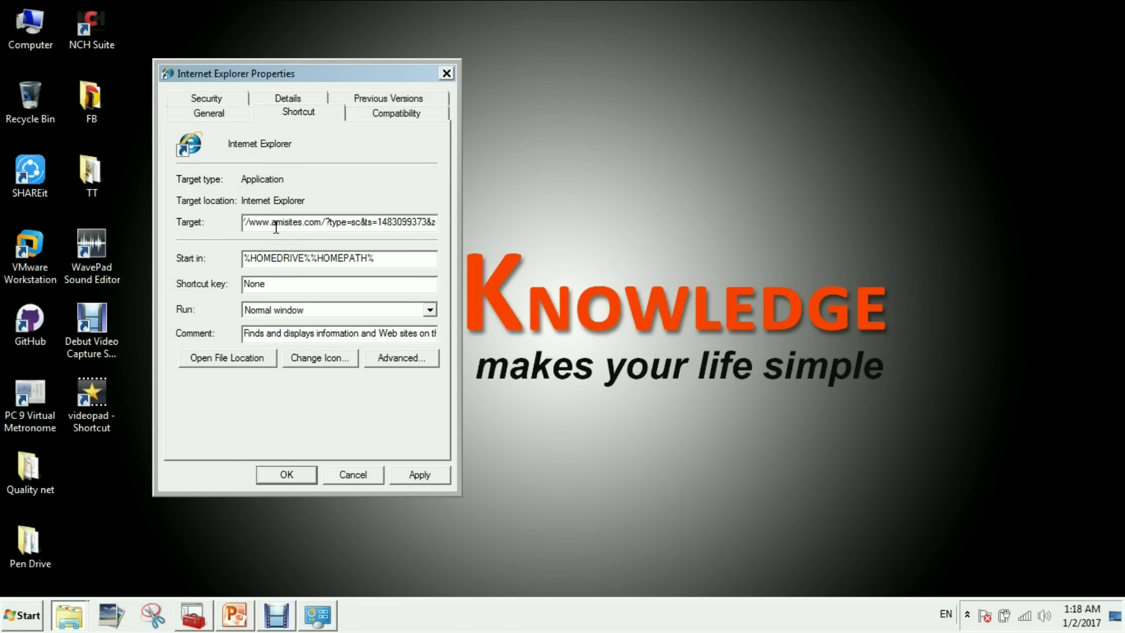
key("Right")
key("Right")
key("Right")
key("Right")
key("Right")
key("Right")
key("Right")
key("Right")
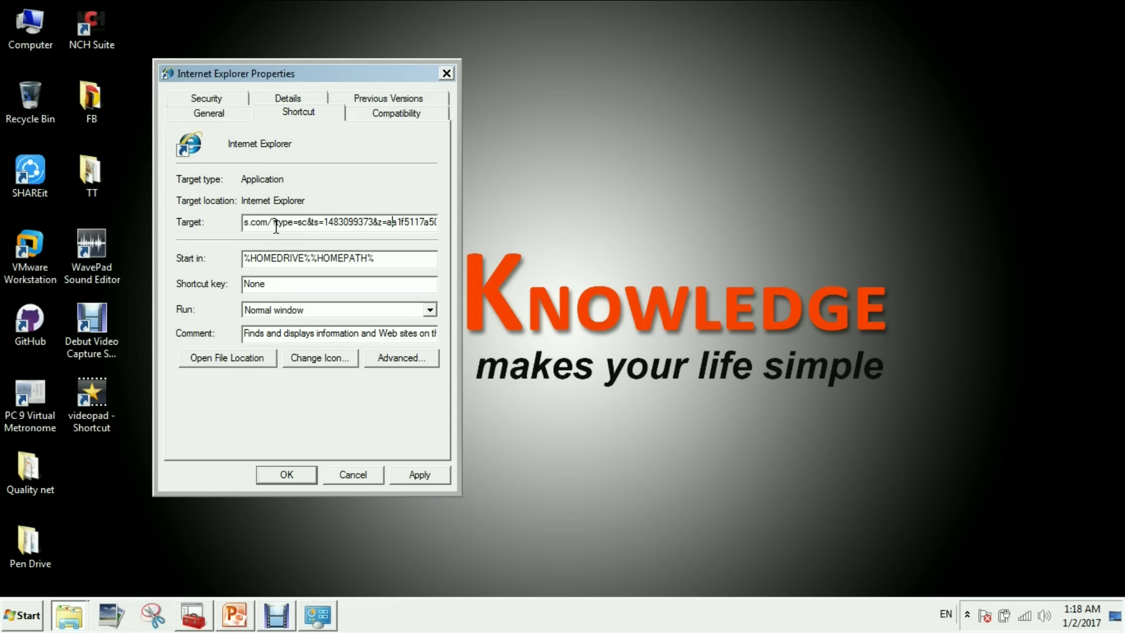
key("End")
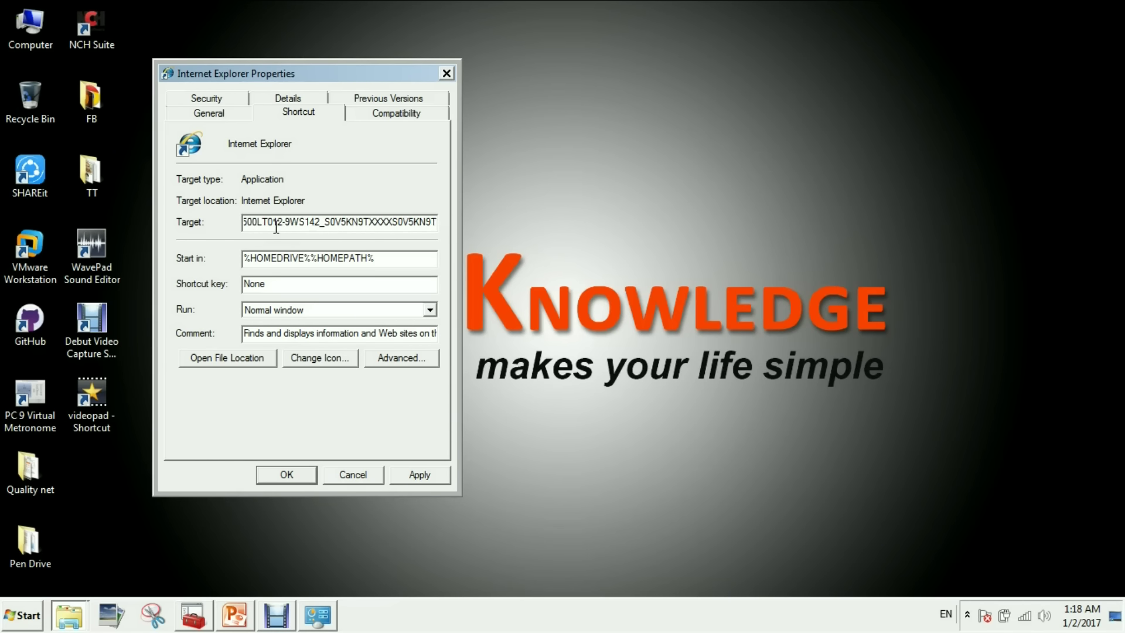
Delete the amisites web address after the quoted iexplore.exe path in the shortcut's target, and apply the change.
key("Home")
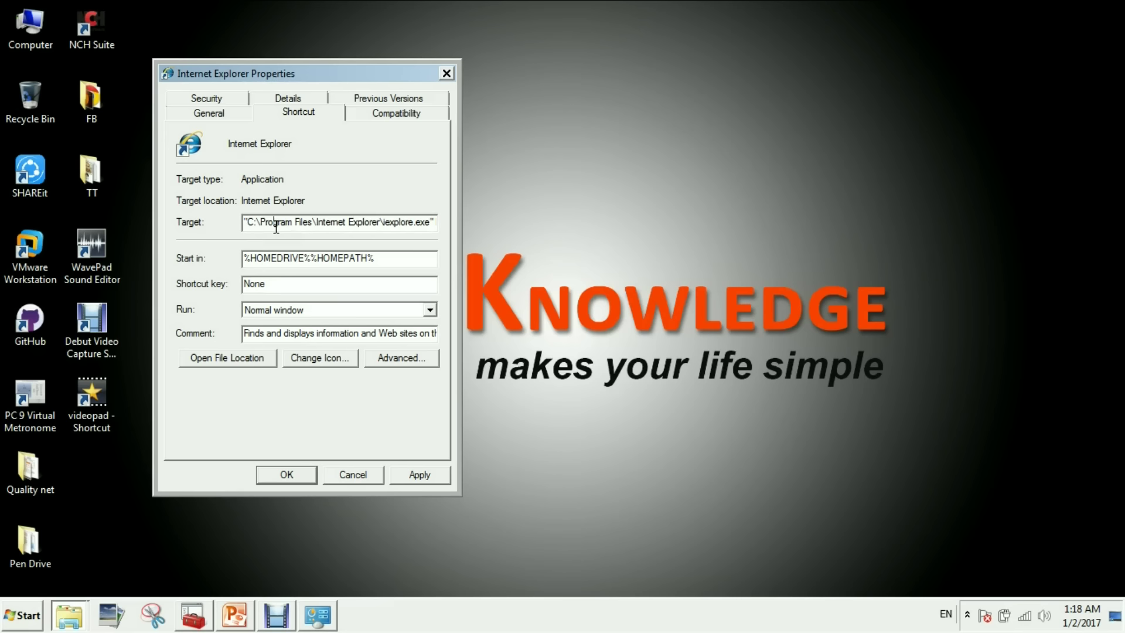
key("Right")
key("Right")
key("Right")
key("Right")
key("Right")
key("Right")
key("Right")
key("Right")
key("Right")
key("Right")
key("Right")
key("Right")
key("Right")
key("Right")
key("Right")
key("Right")
key("Right")
key("Right")
key("Right")
key("Right")
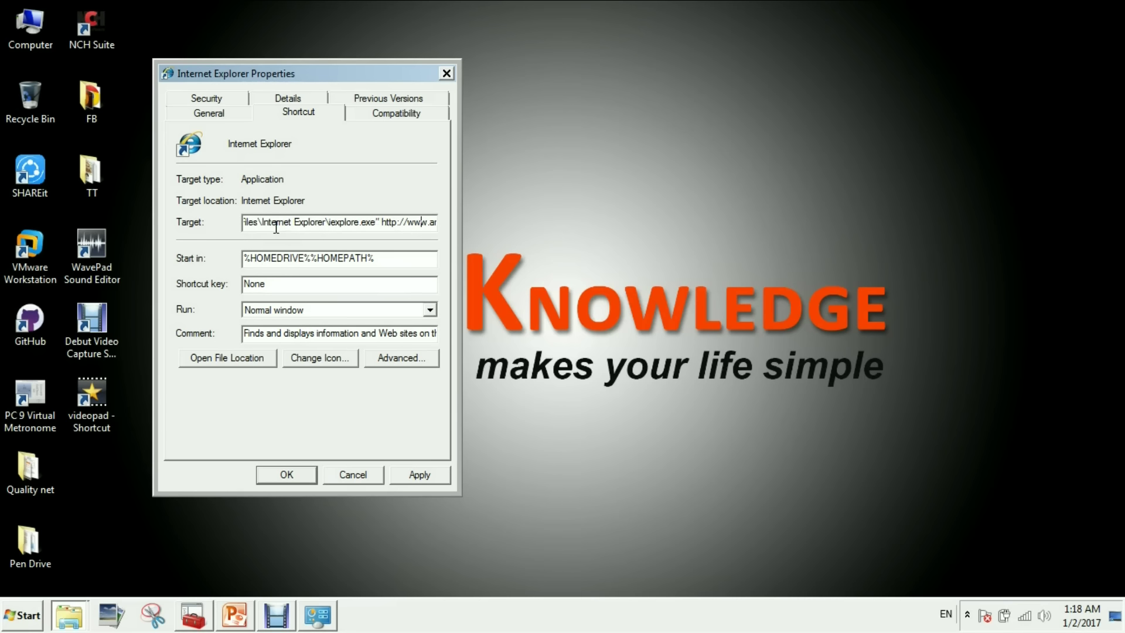
key("Right")
key("Right")
key("Right")
key("Right")
key("Right")
key("Right")
key("Right")
key("Right")
key("Right")
key("Right")
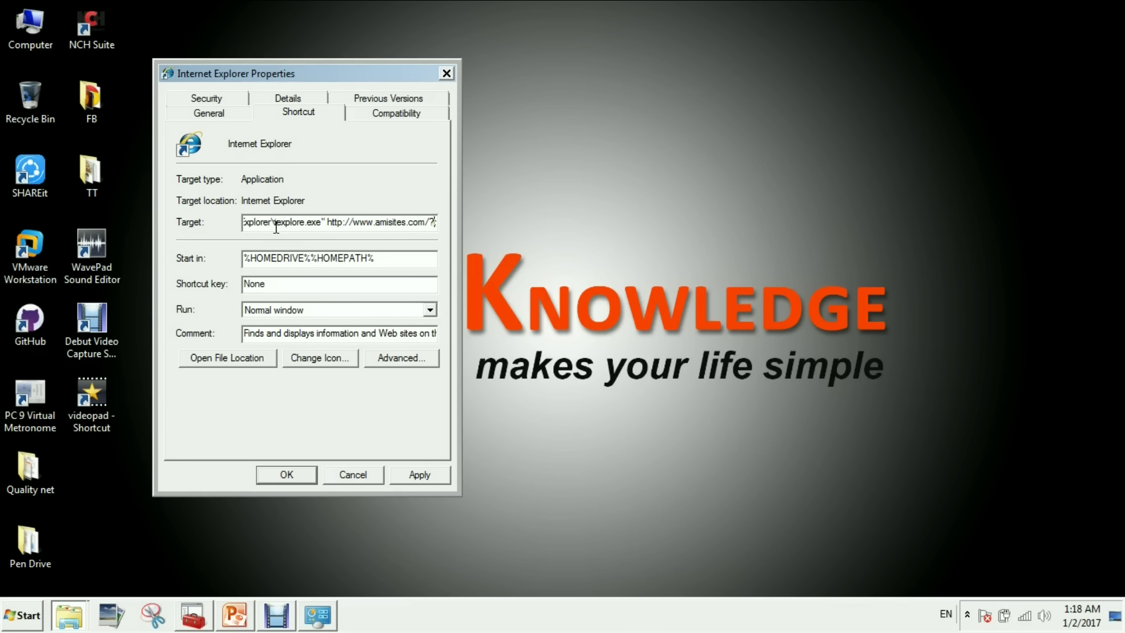
key("Right")
key("Right")
key("Right")
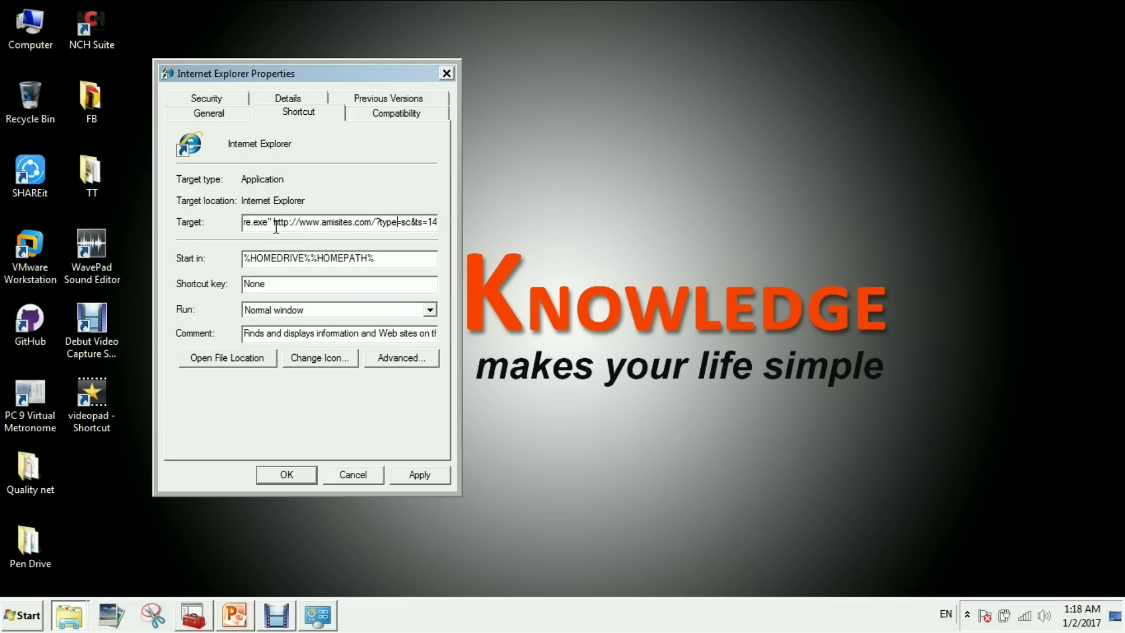
key("Left")
key("Left")
key("Left")
key("Left")
key("Left")
key("Left")
key("Left")
key("Left")
key("Left")
key("Left")
key("Left")
key("Left")
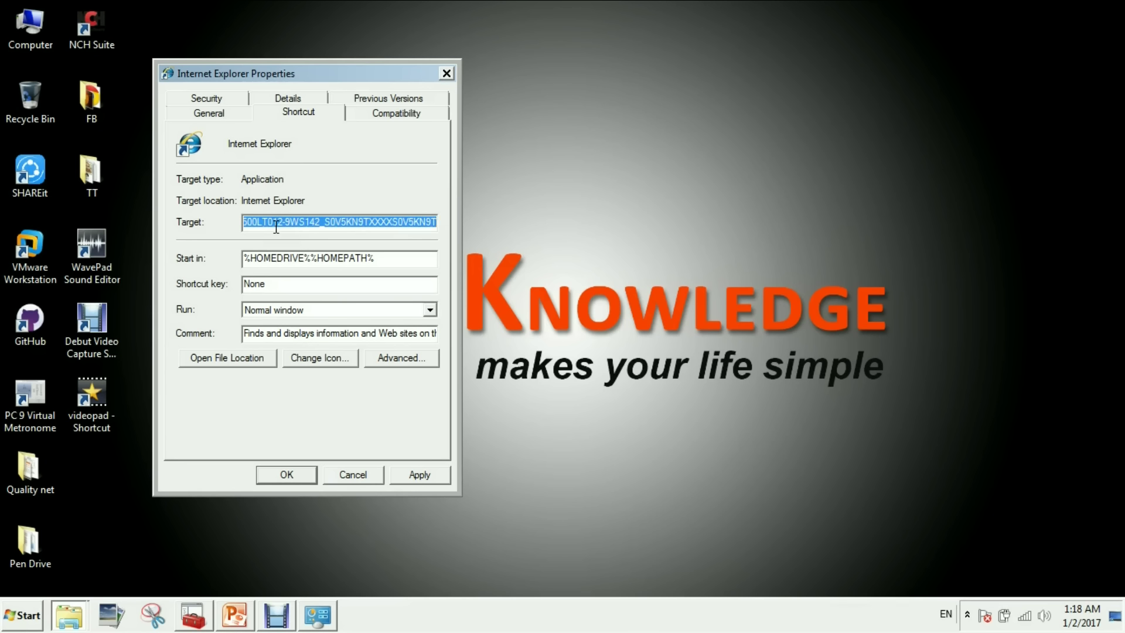
key("BackSpace")
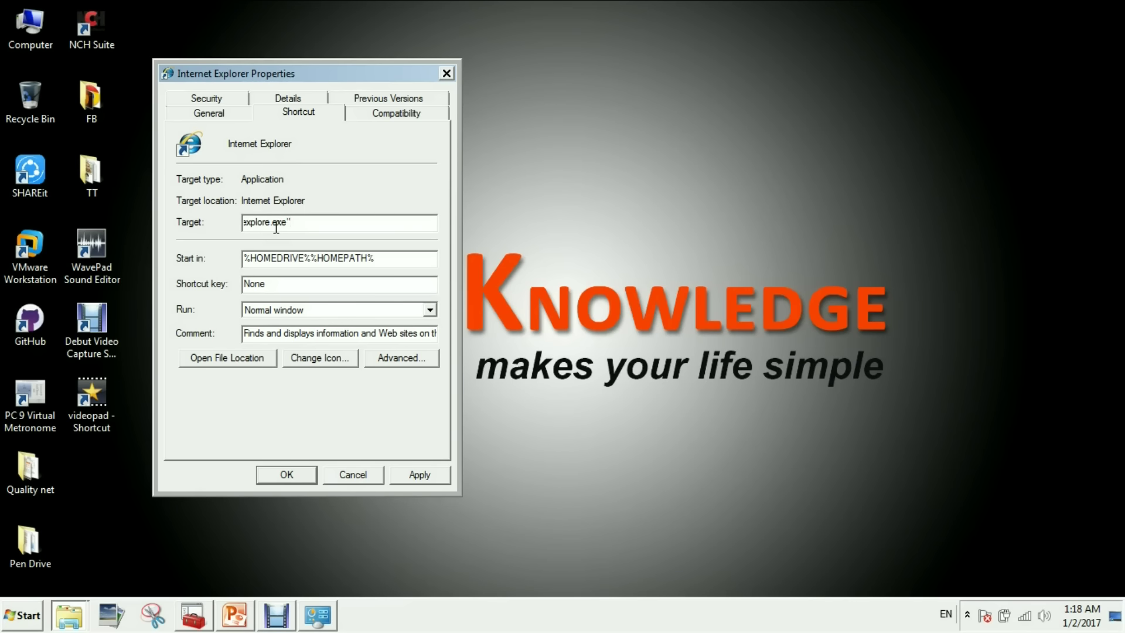
left_click(417, 477)
left_click(297, 473)
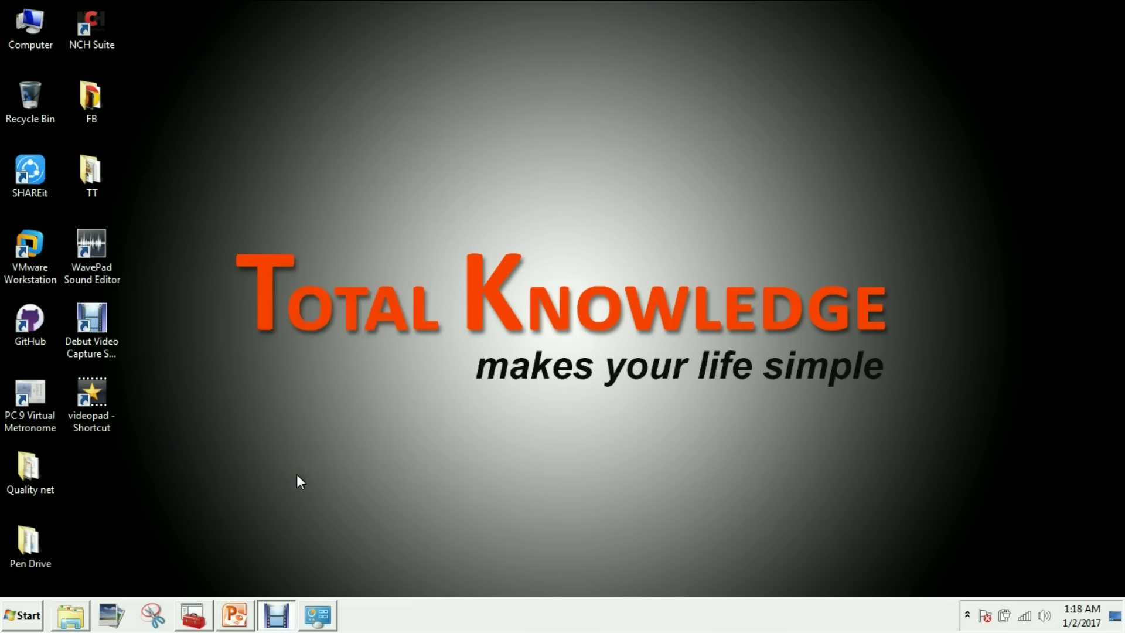
Launch Internet Explorer from the program list to check which start page loads, and close it again.
left_click(22, 615)
left_click(42, 556)
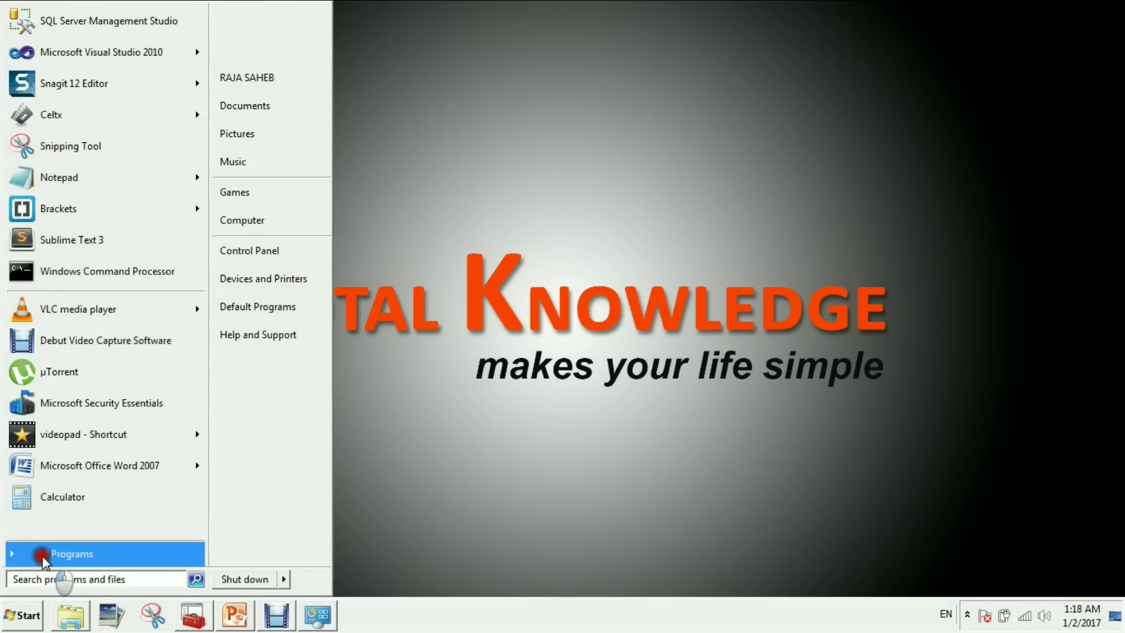
left_click(52, 151)
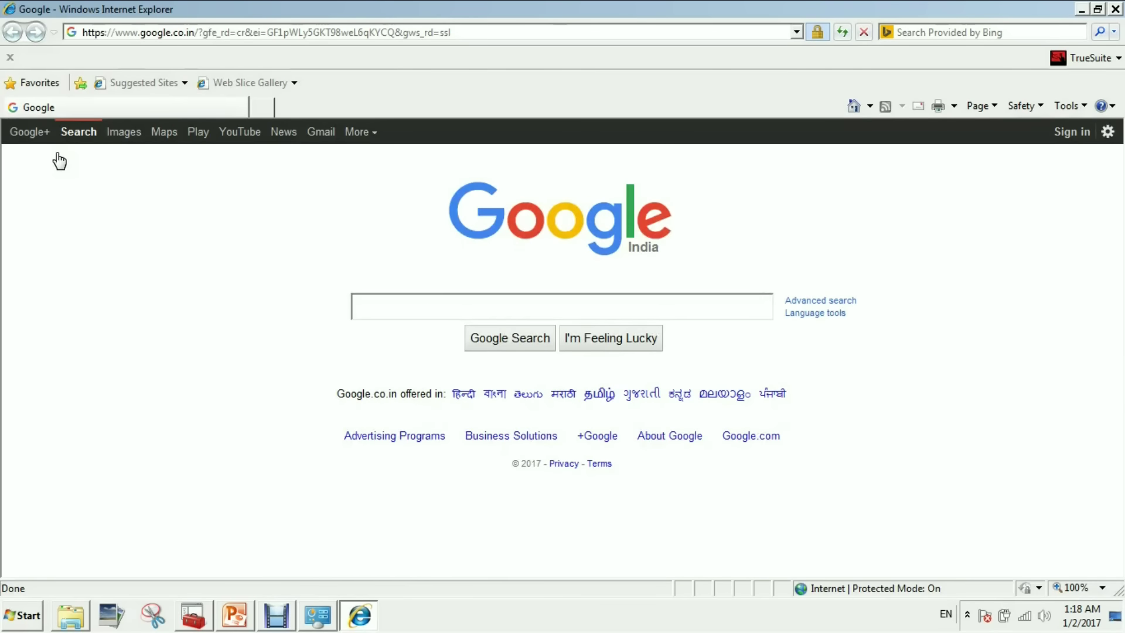
left_click(1115, 10)
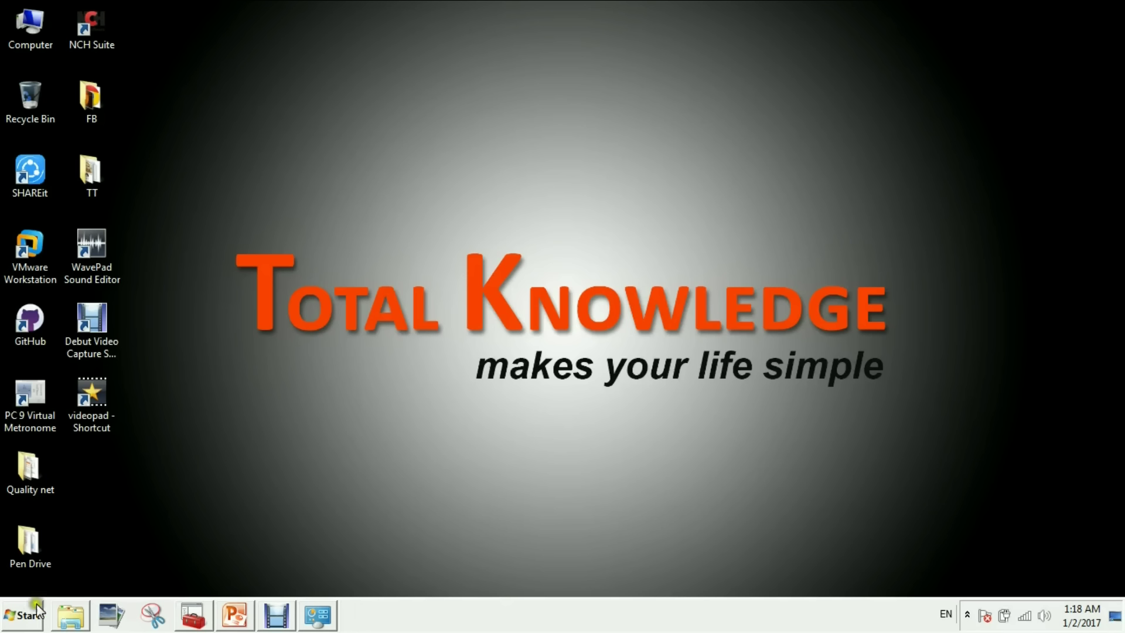
Launch Mozilla Firefox from the list of all programs and maximize its window.
left_click(37, 609)
left_click(51, 554)
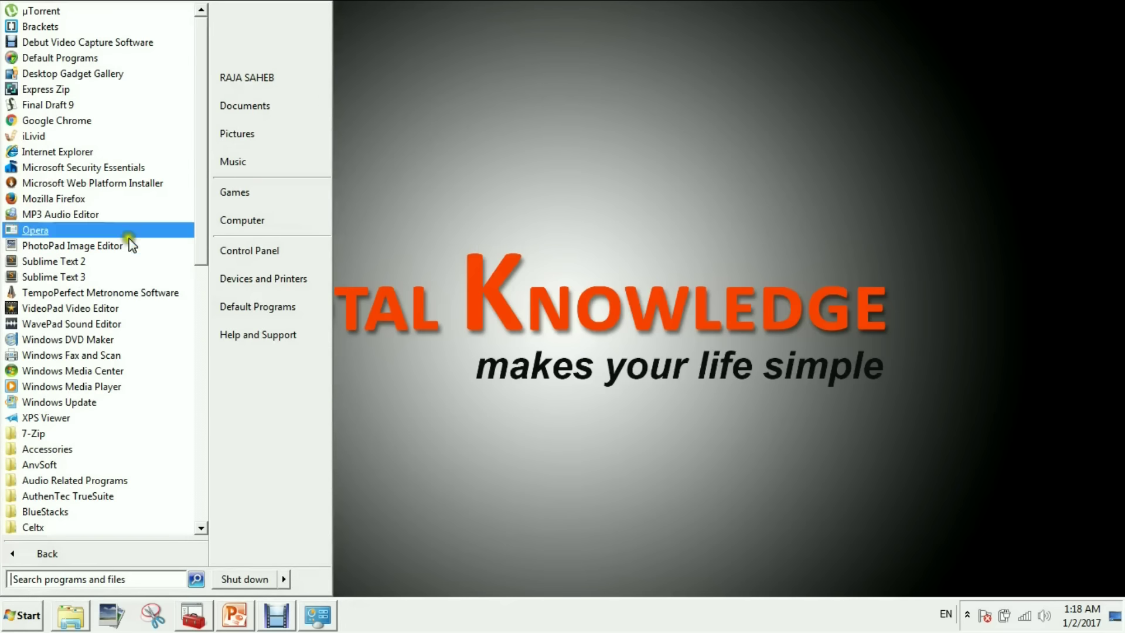
right_click(71, 199)
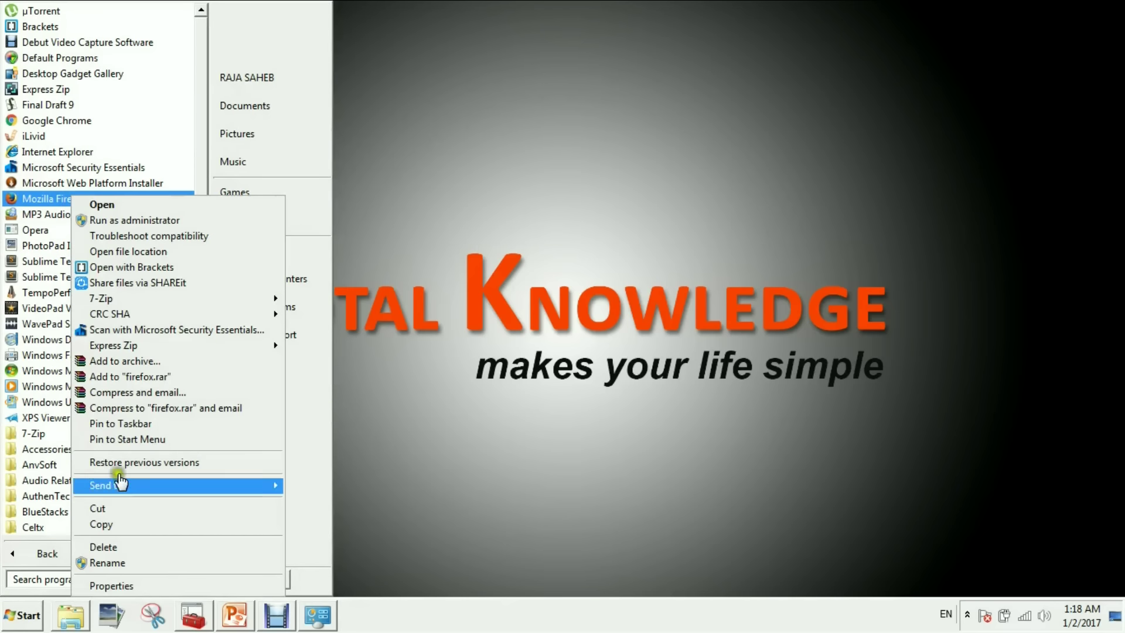
left_click(121, 205)
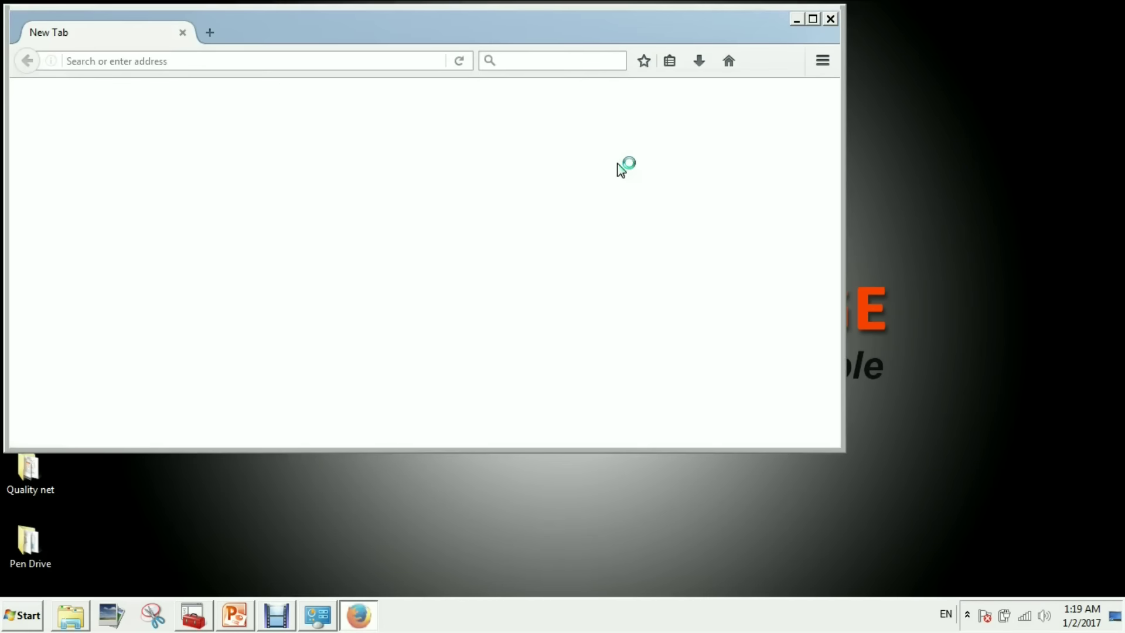
left_click(814, 18)
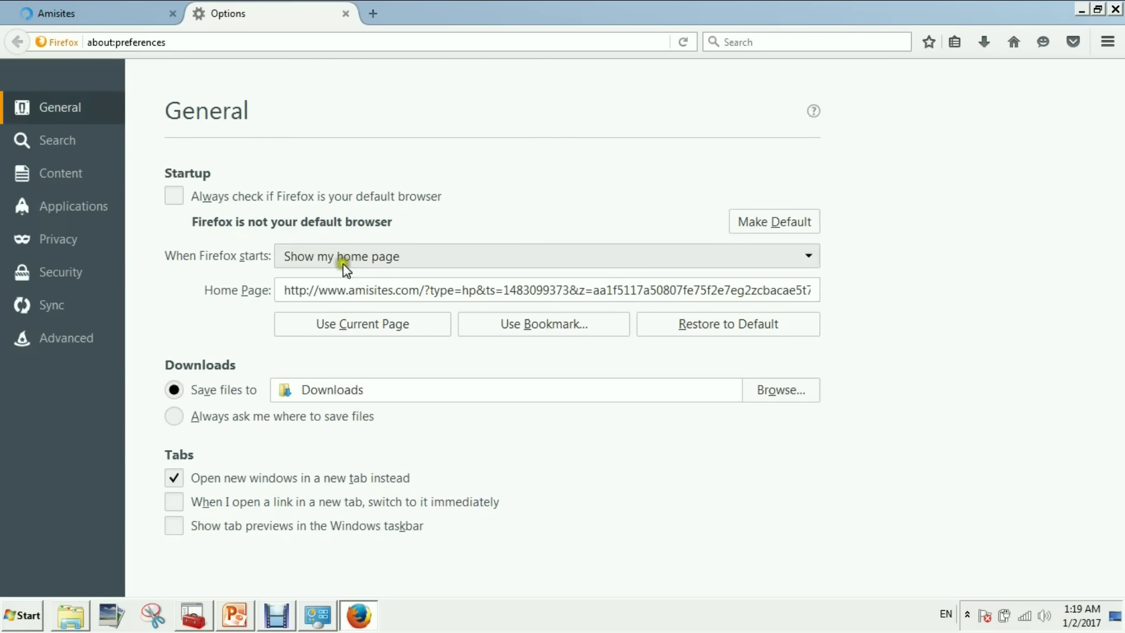
left_click(350, 290)
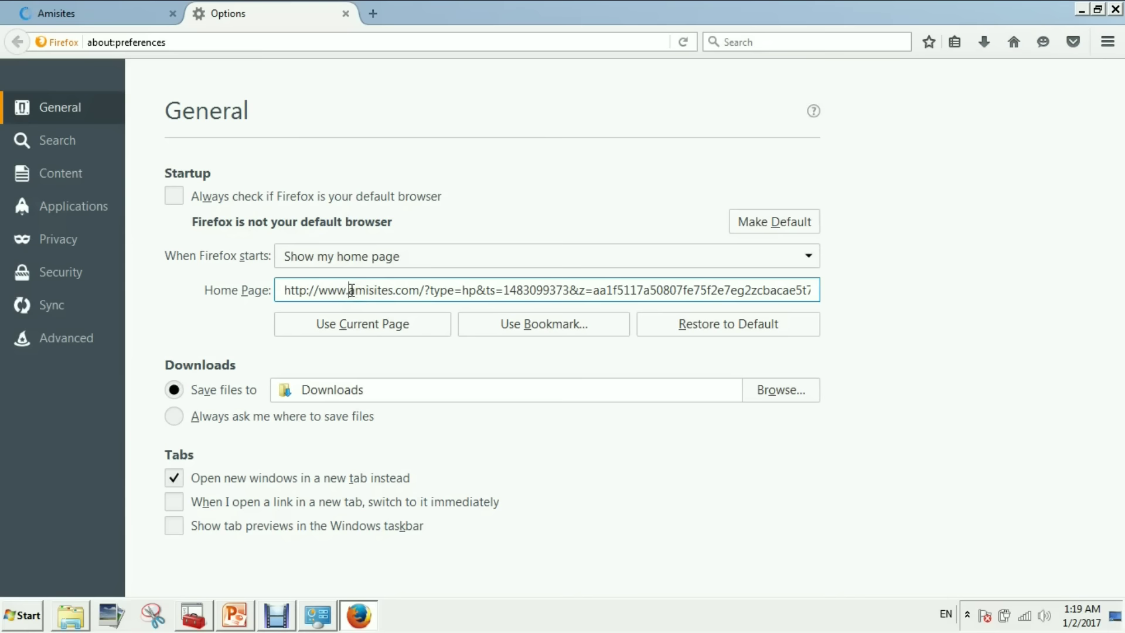
key("ctrl+a")
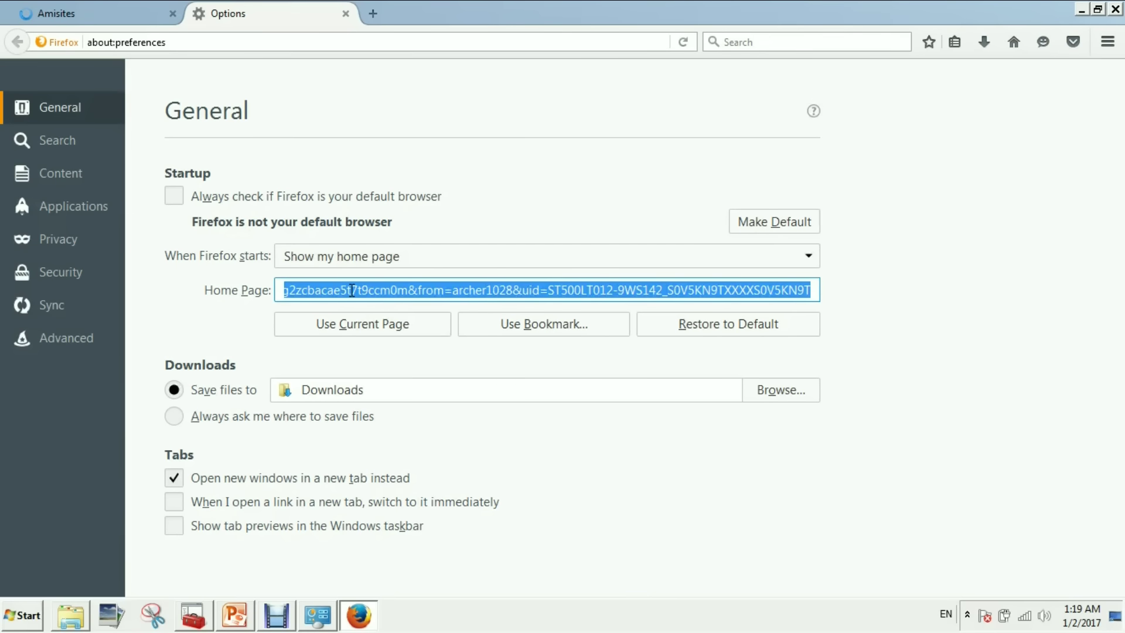
type("http://www.")
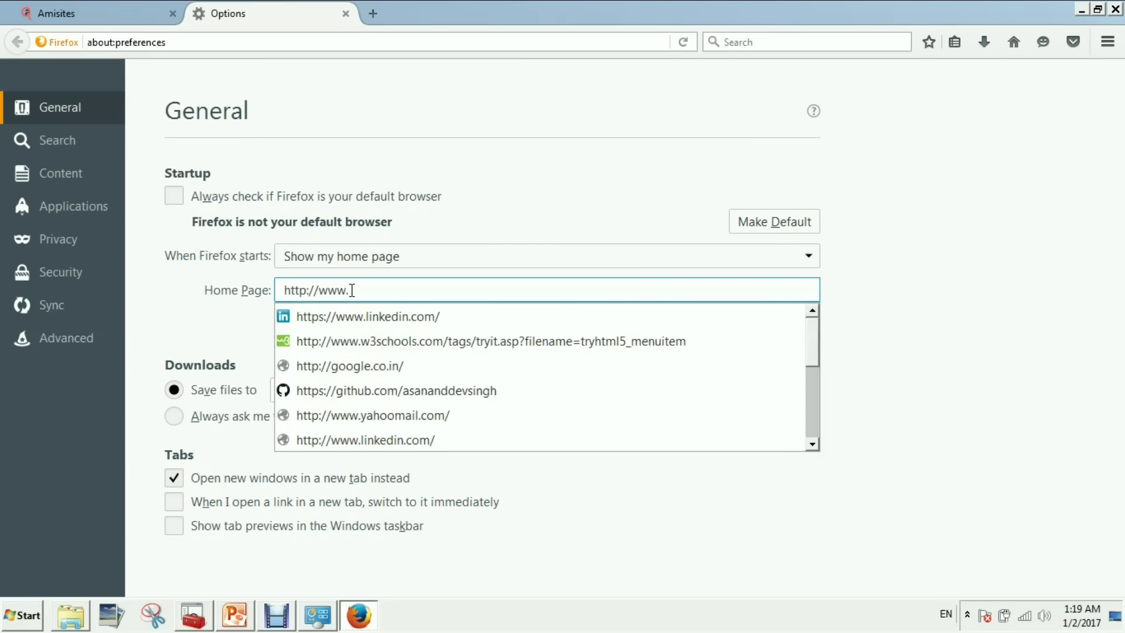
key("Down")
key("Down")
key("Return")
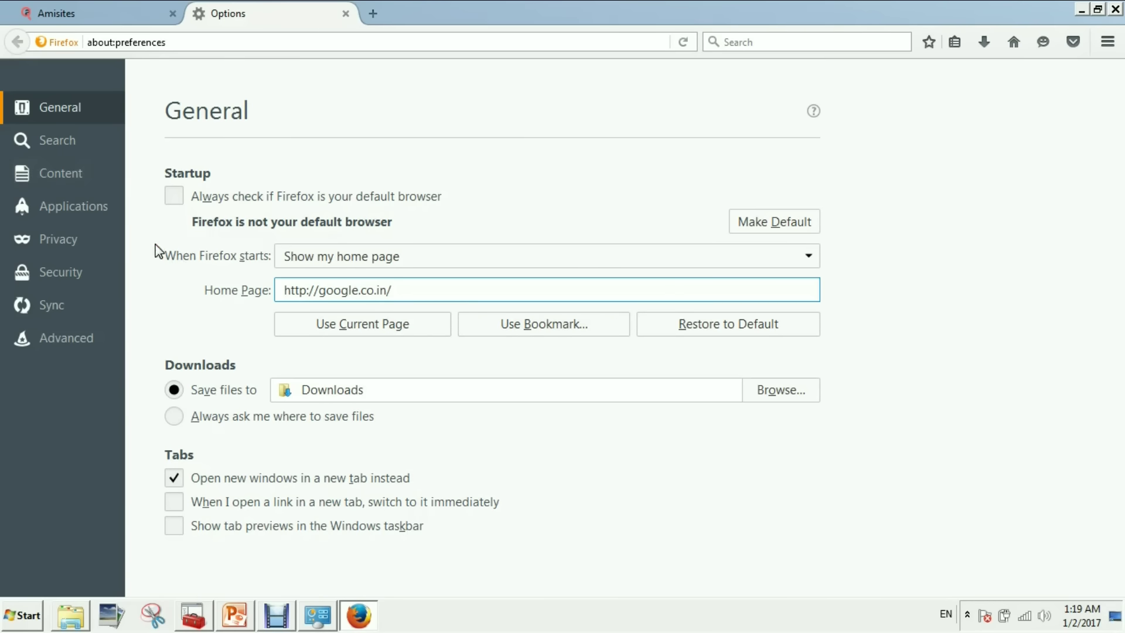
Remove amisites from the list of one-click search engines in the Firefox search options.
left_click(59, 140)
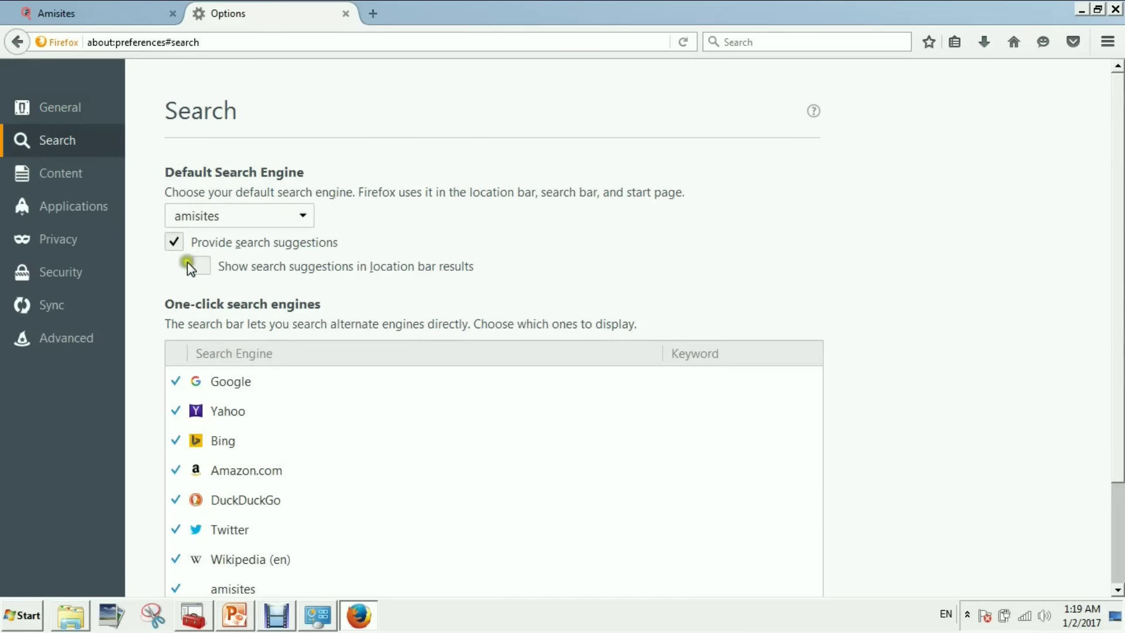
left_click(290, 439)
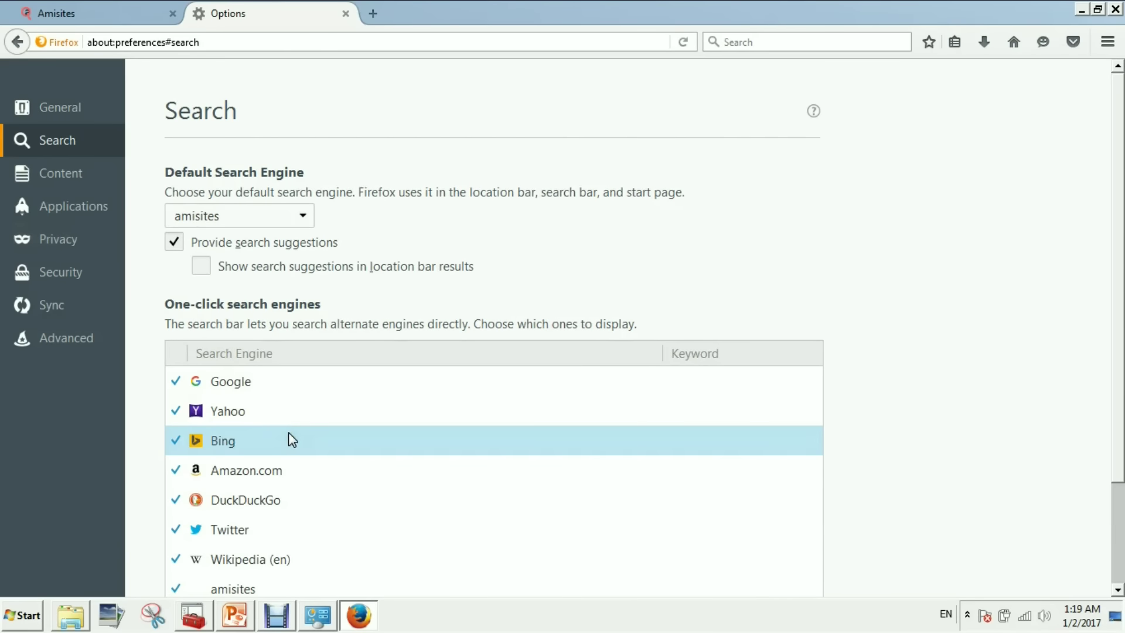
left_click(715, 413)
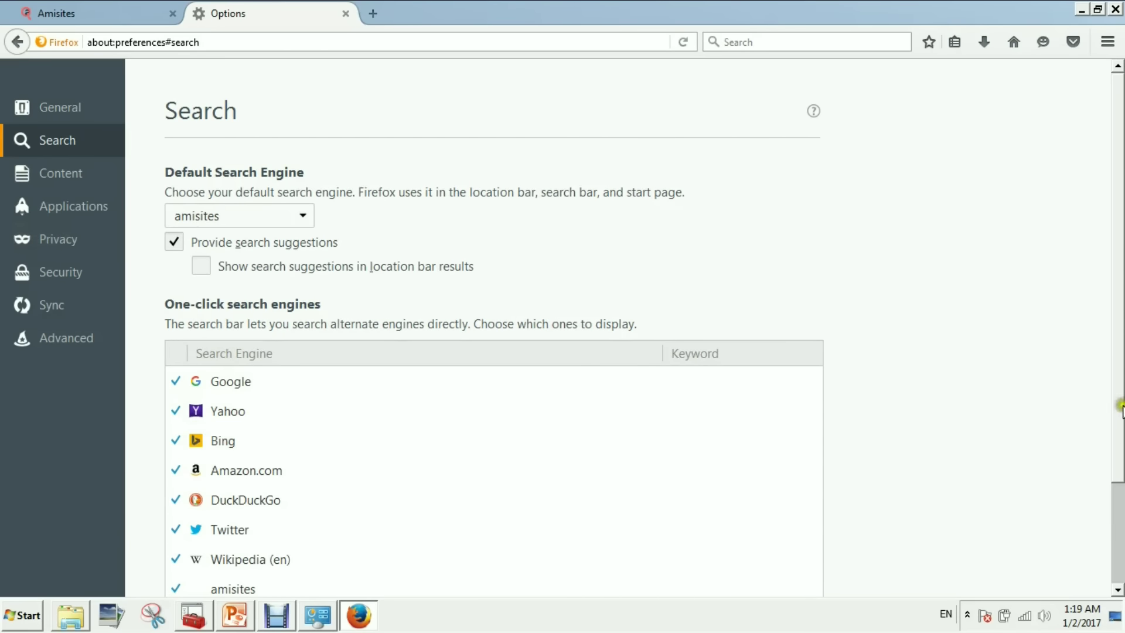
scroll(1119, 406, "down", 3)
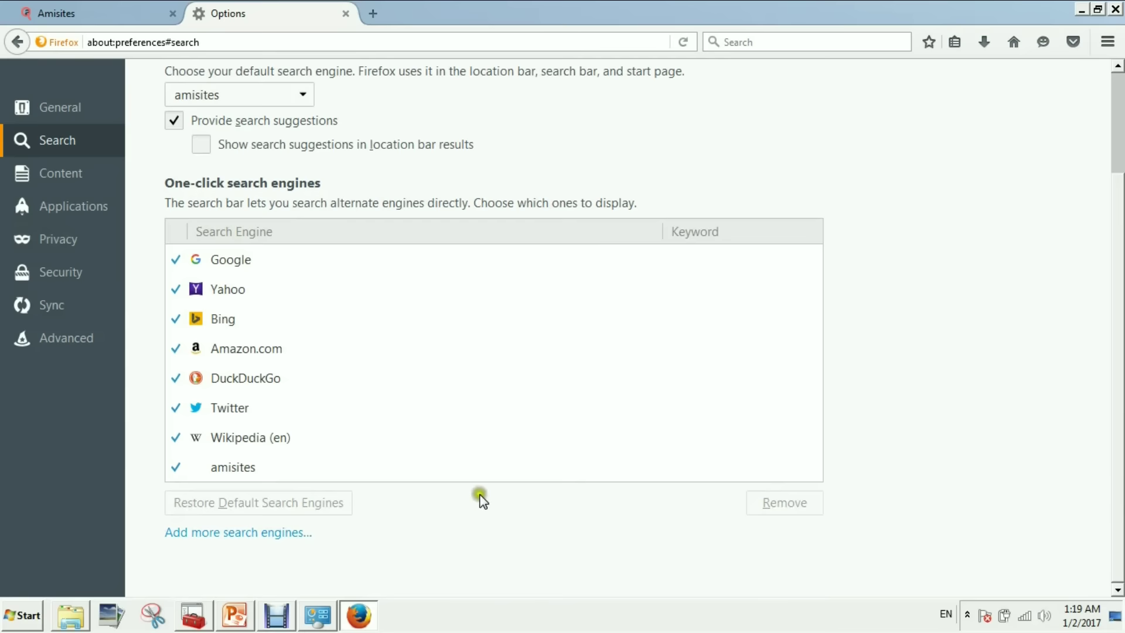
left_click(470, 463)
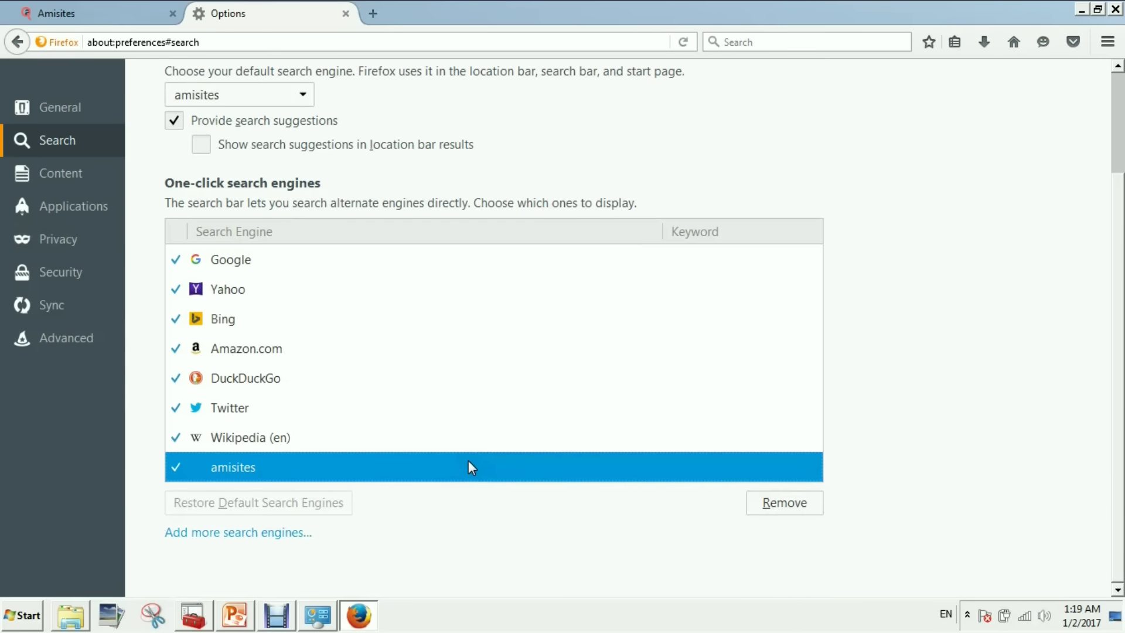
left_click(763, 507)
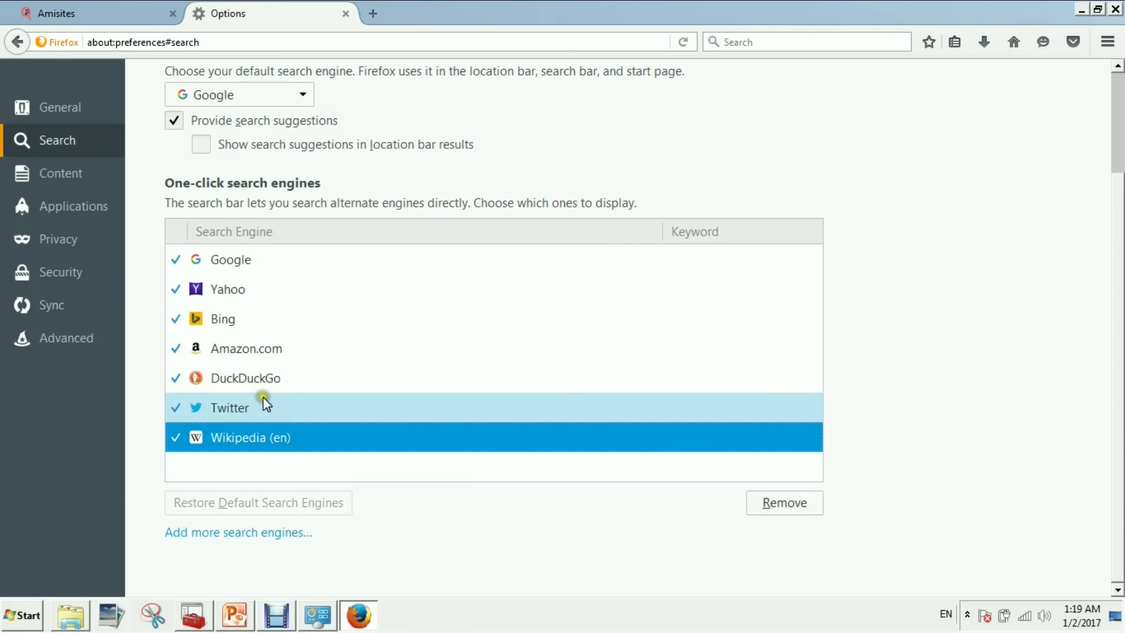
Remove Yahoo, Bing, Amazon.com, DuckDuckGo, Twitter and Wikipedia (en) from the one-click search engines, keeping only Google.
left_click(281, 295)
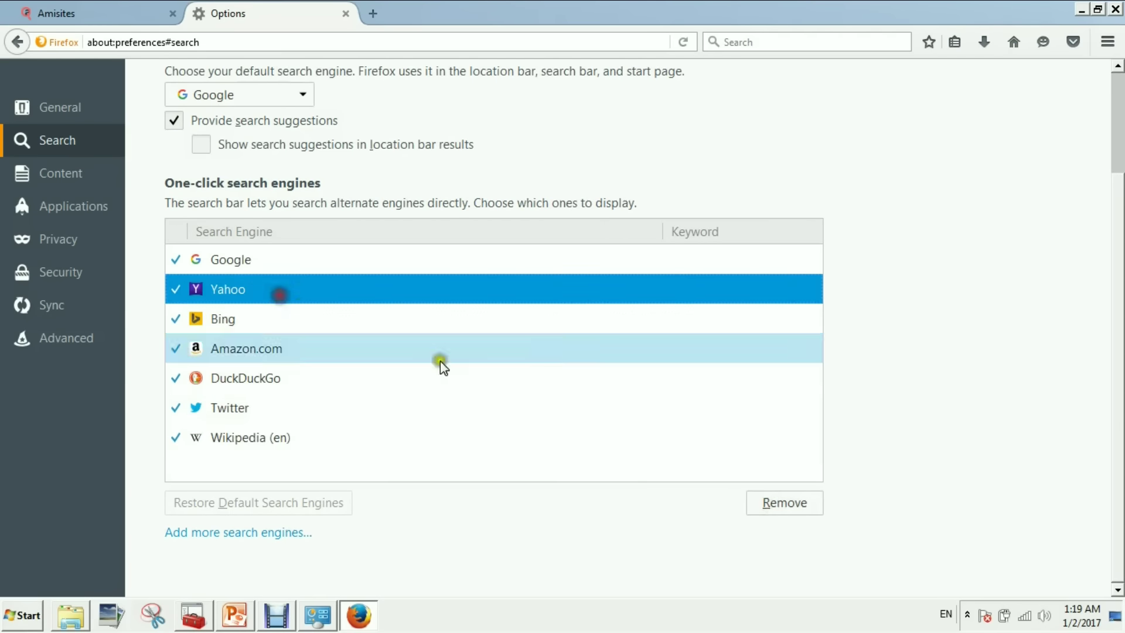
left_click(770, 504)
left_click(771, 504)
left_click(772, 503)
left_click(771, 504)
left_click(771, 504)
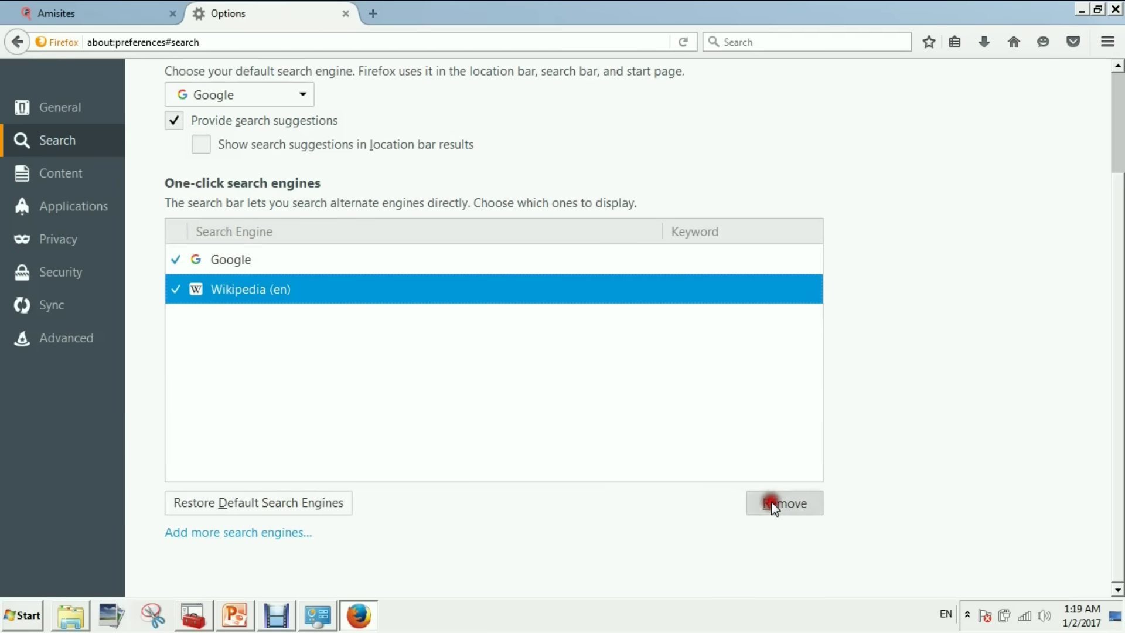
left_click(771, 504)
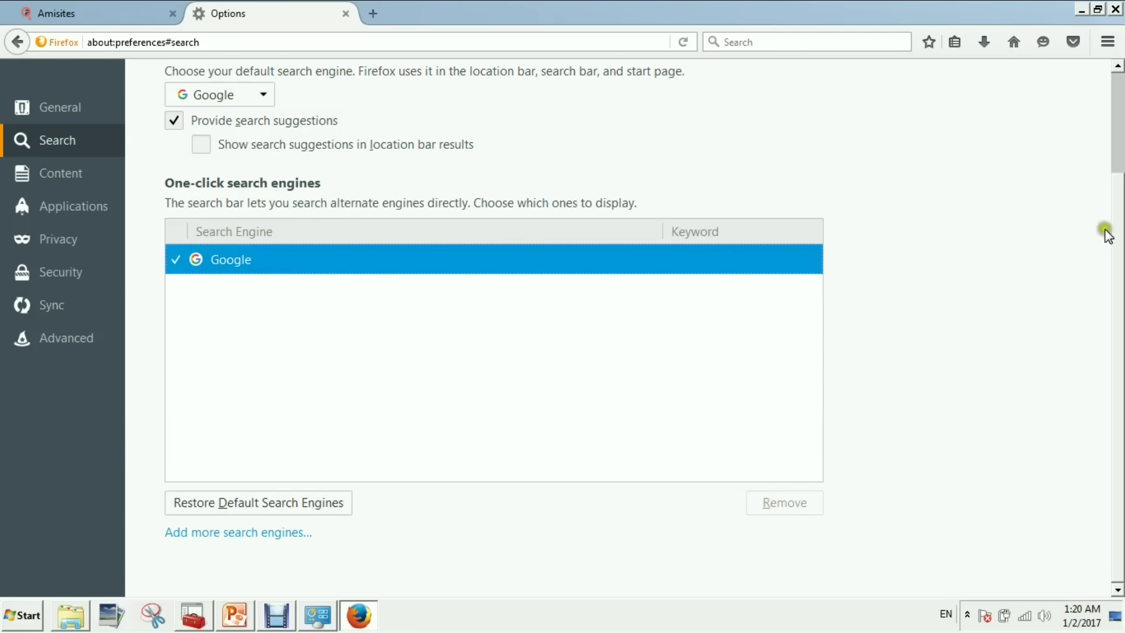
scroll(1115, 151, "up", 4)
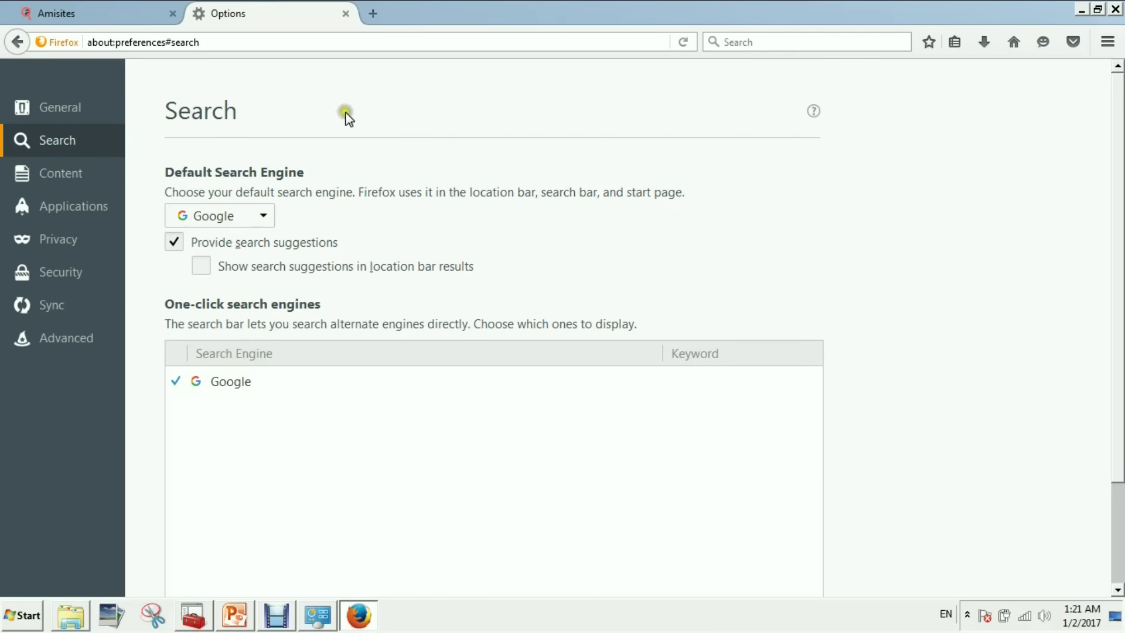
Open about:config in a new tab, accept the warranty warning, and close the Amisites tab.
left_click(384, 21)
type("a")
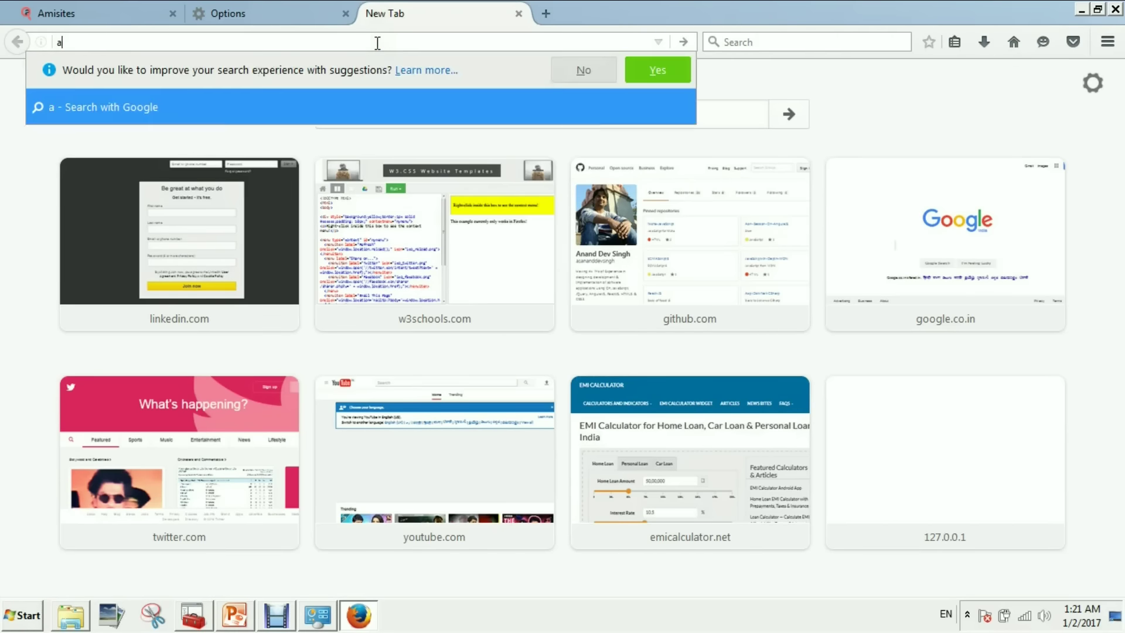
type("bout:co")
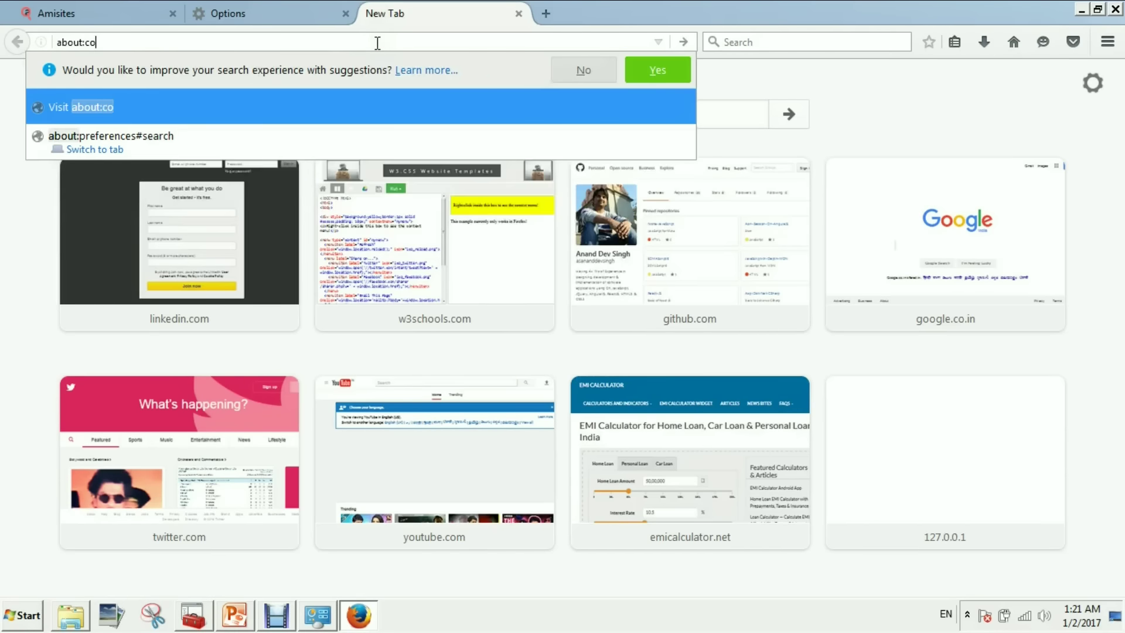
type("nfig")
key("Return")
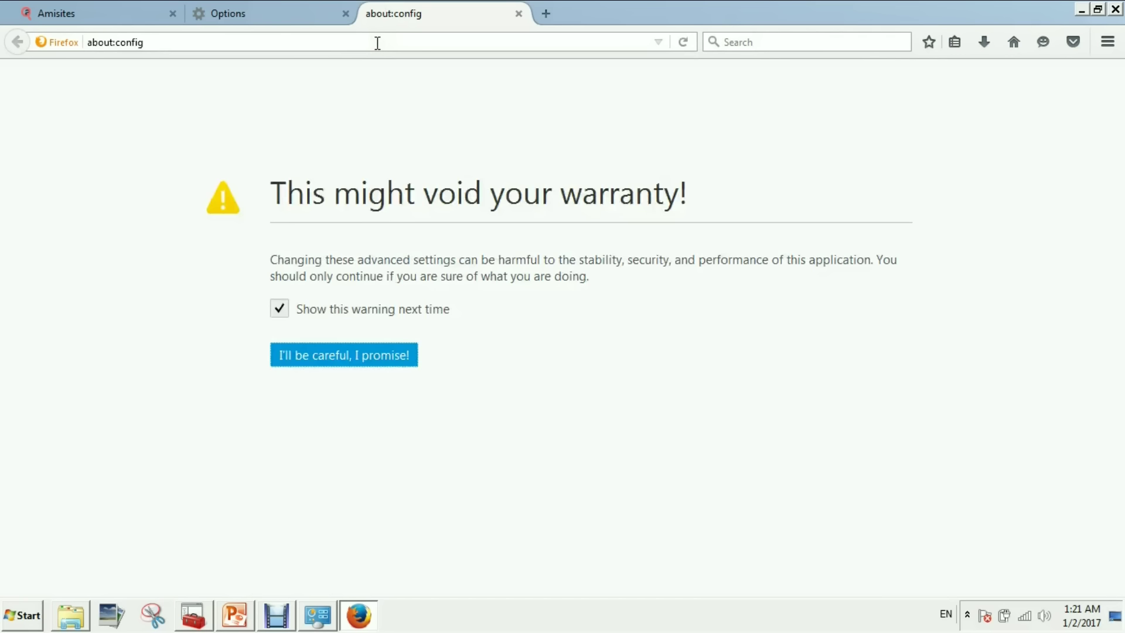
left_click(313, 354)
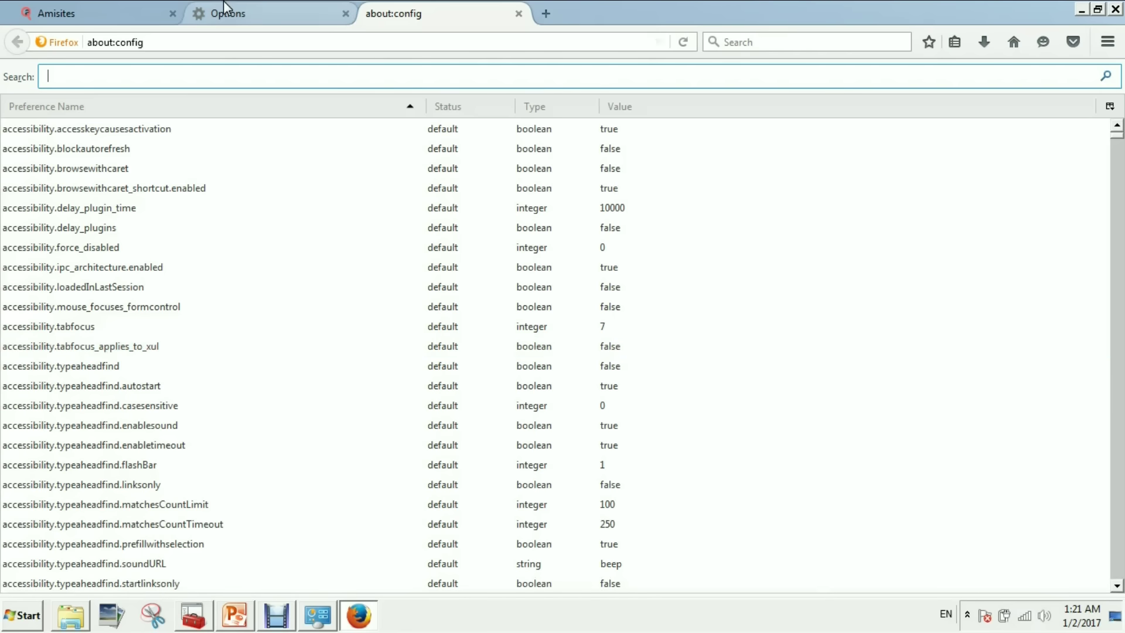
left_click(172, 13)
Search the about:config preferences for amisti, and replace the search term with ami.
left_click(187, 77)
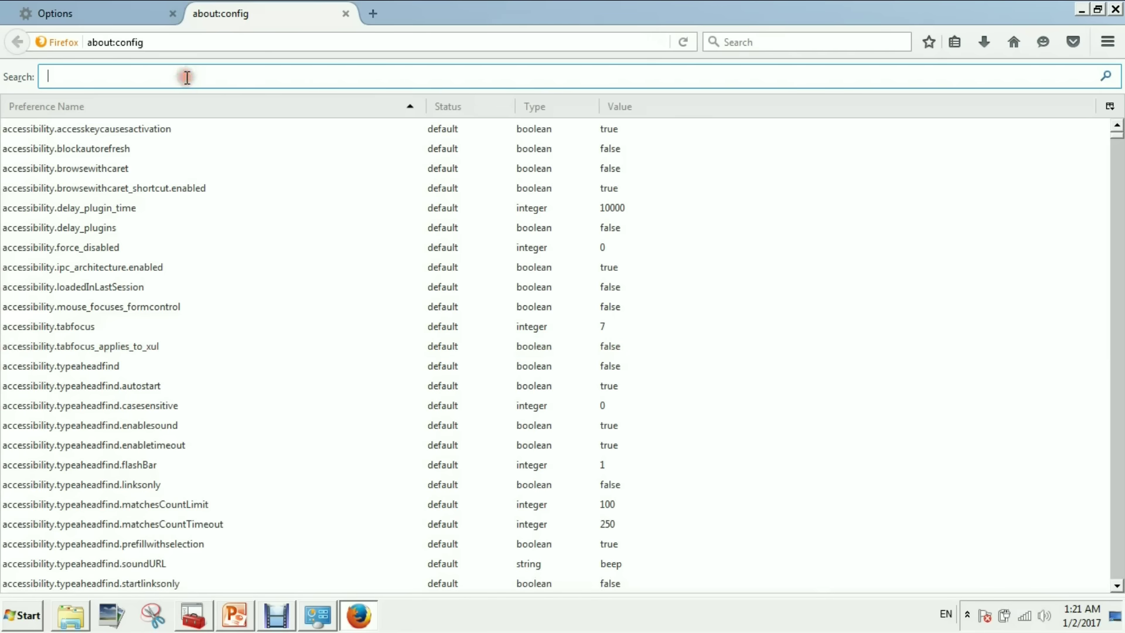
type("amisti")
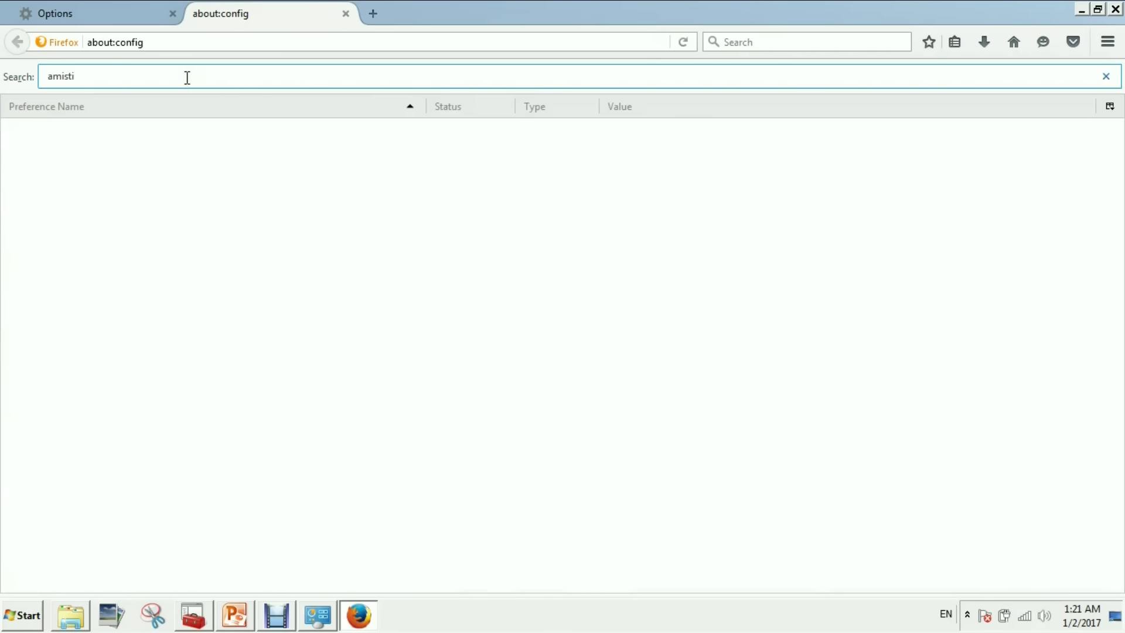
key("ctrl+a")
key("BackSpace")
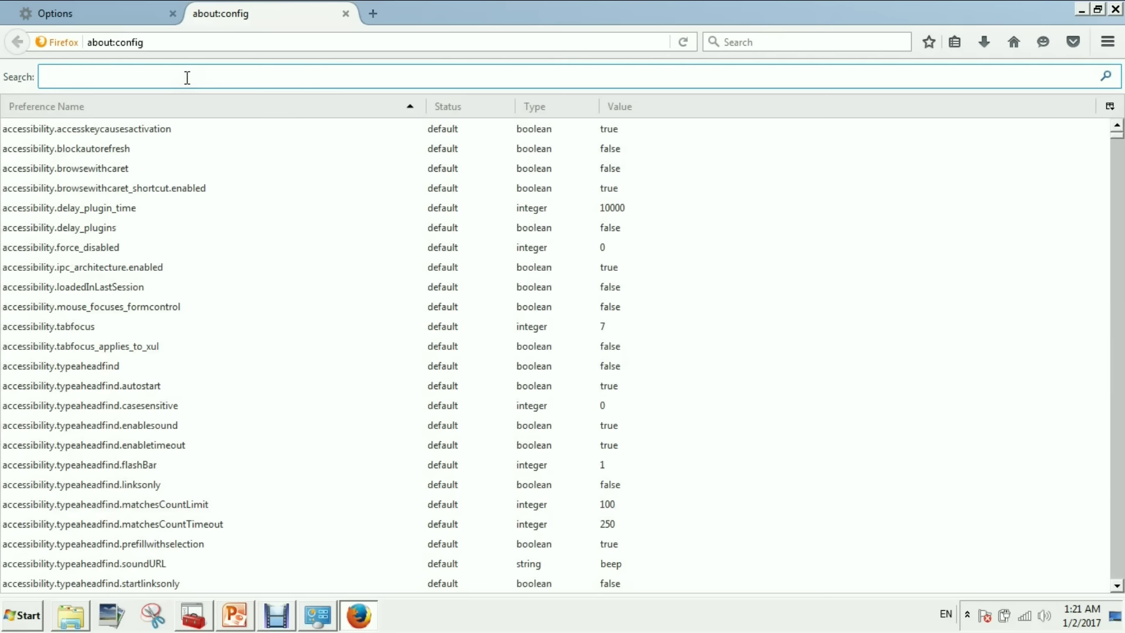
type("ami")
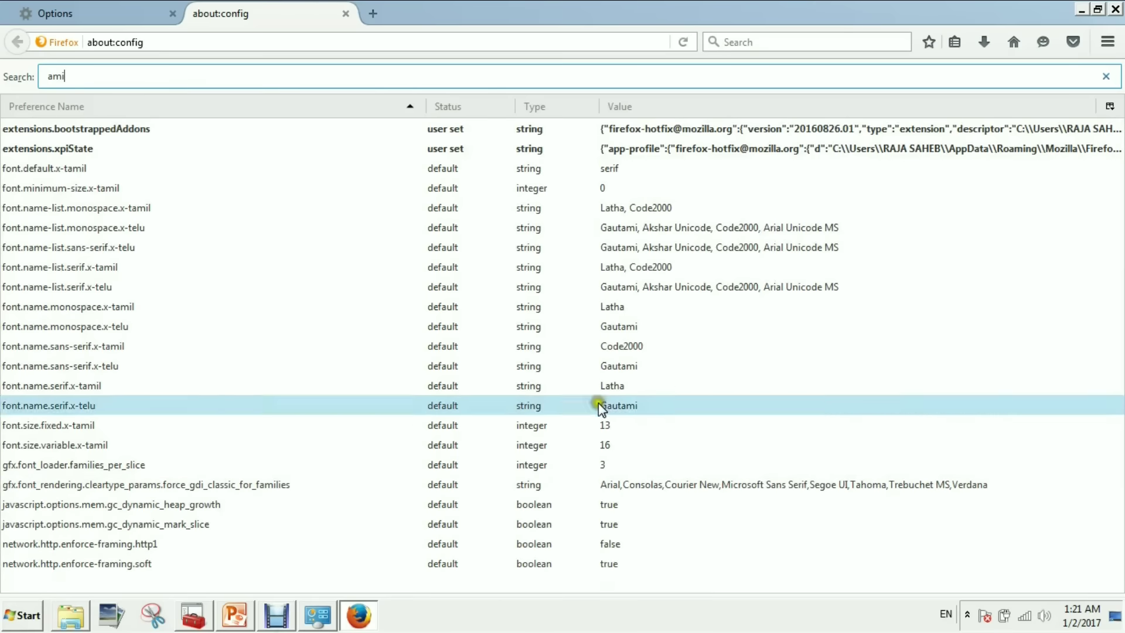
Examine the string value of extensions.bootstrappedAddons from its end backwards for hijacker entries, and close it without changes.
double_click(758, 128)
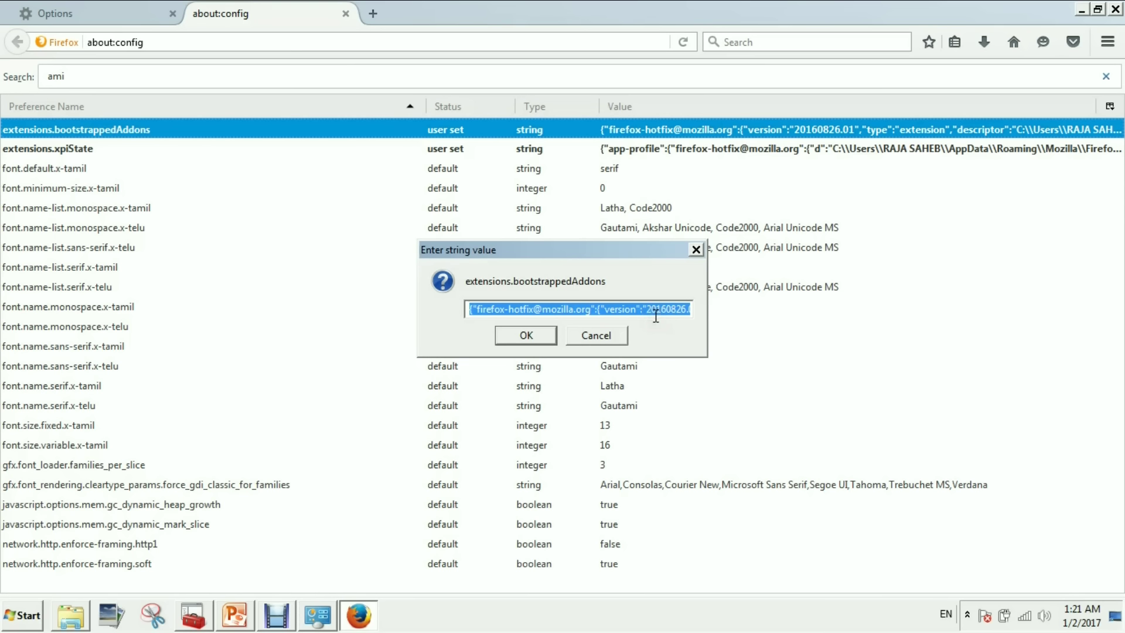
key("End")
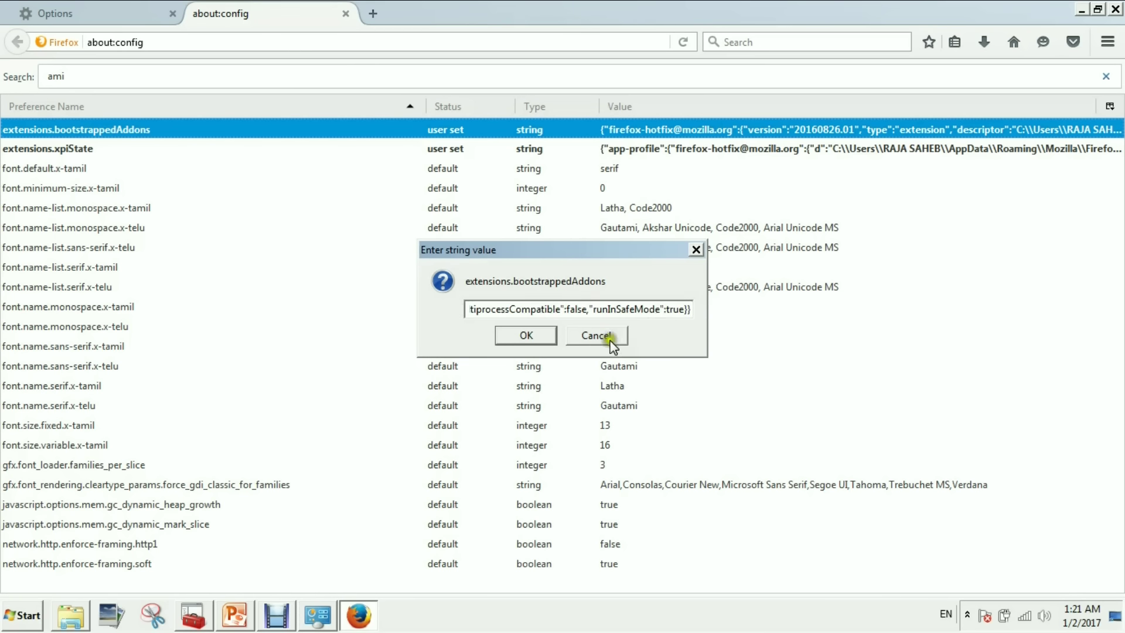
left_click(612, 311)
key("Left")
key("Left")
key("Left")
key("Left")
key("Left")
key("Left")
key("Left")
key("Left")
key("Left")
key("Left")
key("Left")
key("Left")
key("Left")
key("Left")
key("Left")
key("Left")
key("Left")
key("Left")
key("Left")
key("Left")
key("Left")
key("Left")
key("Left")
key("Left")
key("Left")
key("Left")
key("Left")
key("Left")
key("Left")
key("Left")
key("Left")
key("Left")
key("Left")
key("Left")
key("Left")
key("Left")
key("Left")
key("Left")
key("Left")
key("Left")
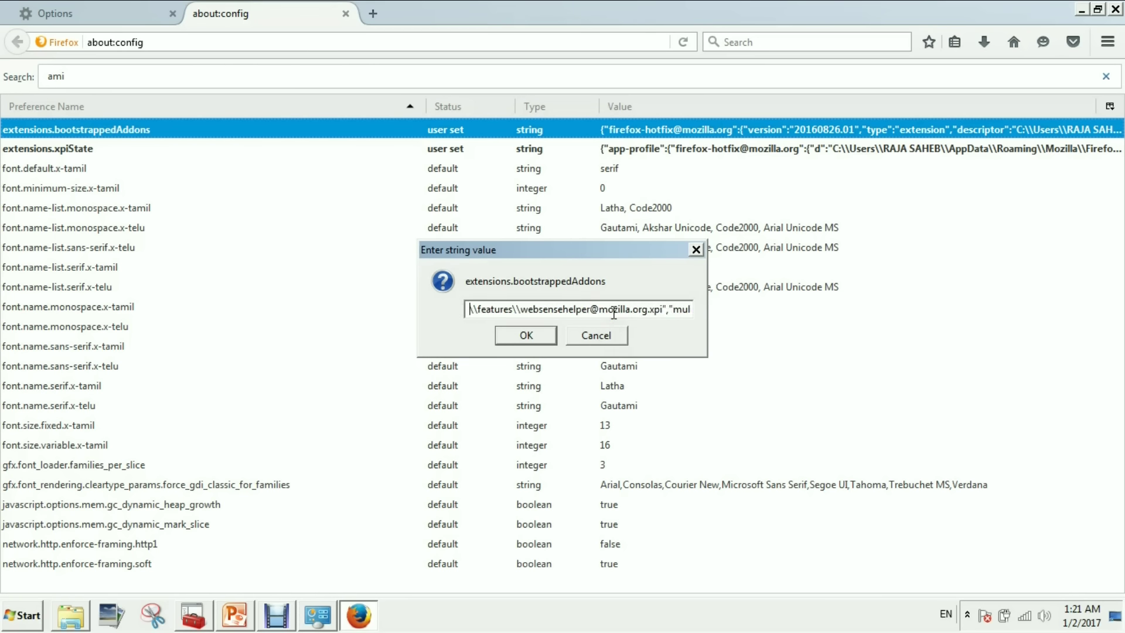
key("Left")
key("Left")
key("Left")
key("Left")
key("Left")
key("Left")
key("Left")
key("Left")
key("Left")
key("Left")
key("Left")
key("Left")
key("Left")
key("Left")
key("Left")
key("Left")
key("Left")
key("Left")
key("Left")
key("Left")
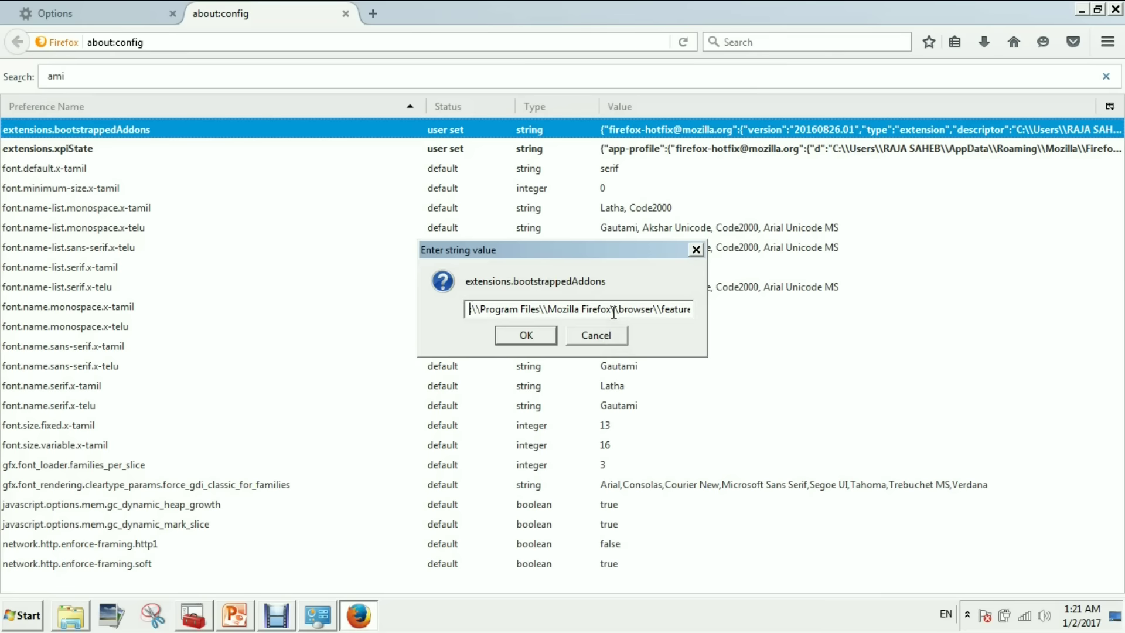
left_click(606, 328)
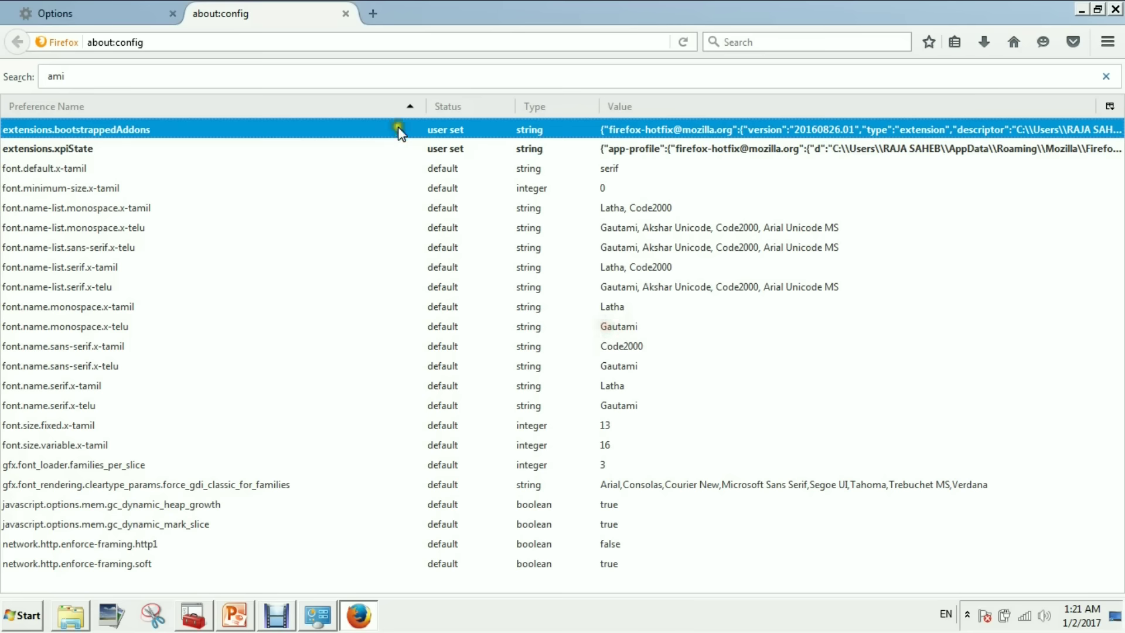
Search the preferences for amisites and for tor, and clear the search.
left_click(337, 79)
type("sites")
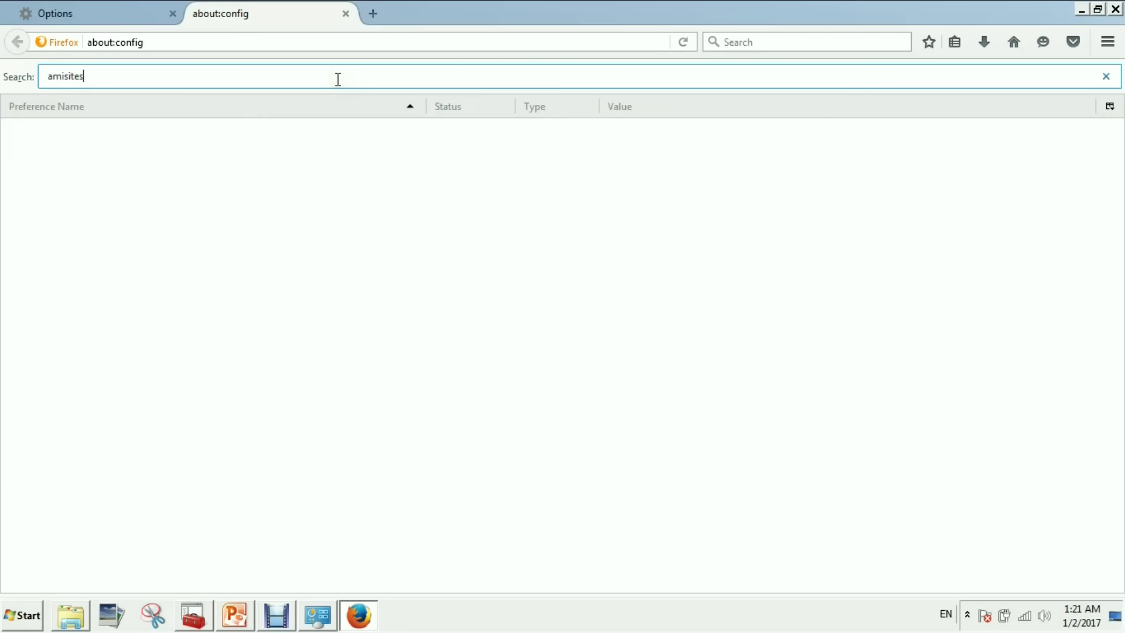
key("ctrl+a")
type("tor")
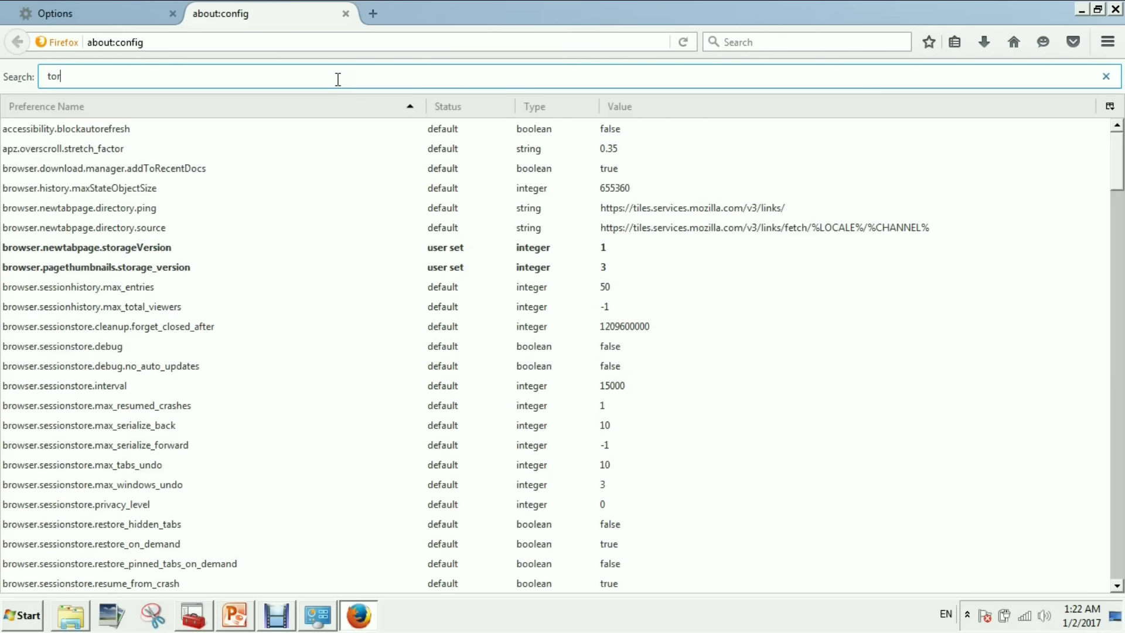
key("ctrl+a")
key("BackSpace")
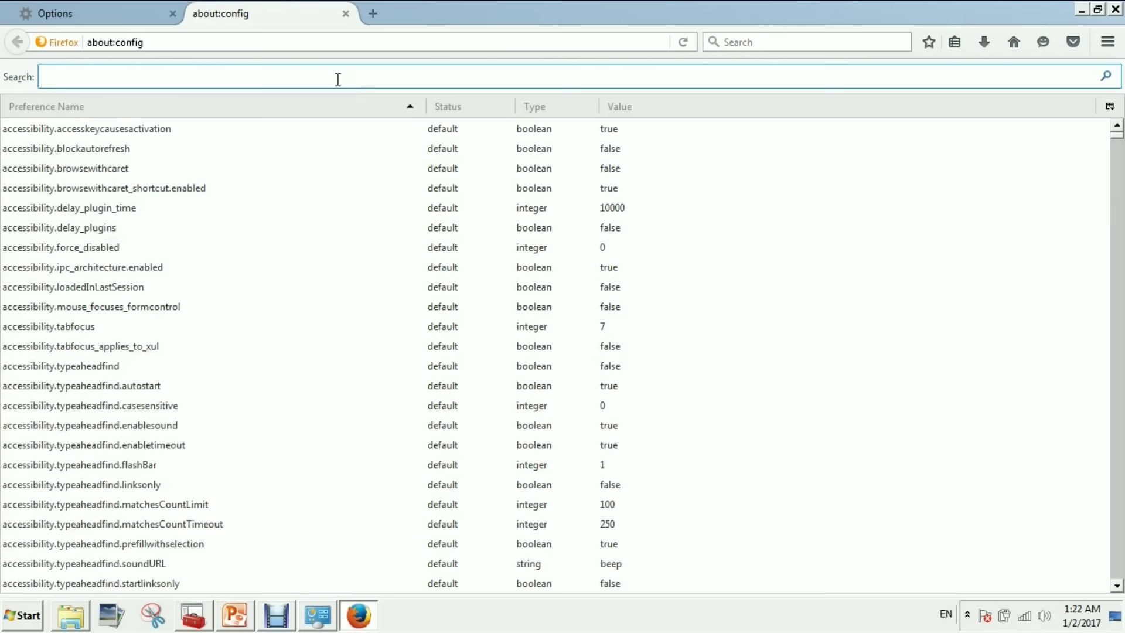
Search the preferences for amulec and for funny, clearing the search after each term.
type("amulec")
key("ctrl+a")
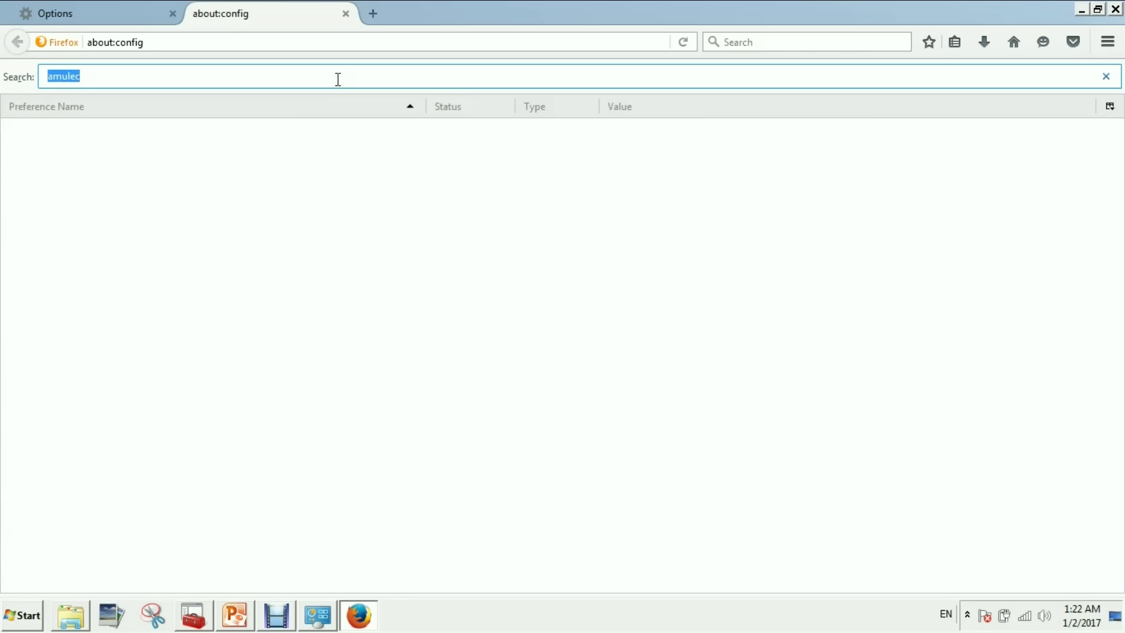
key("BackSpace")
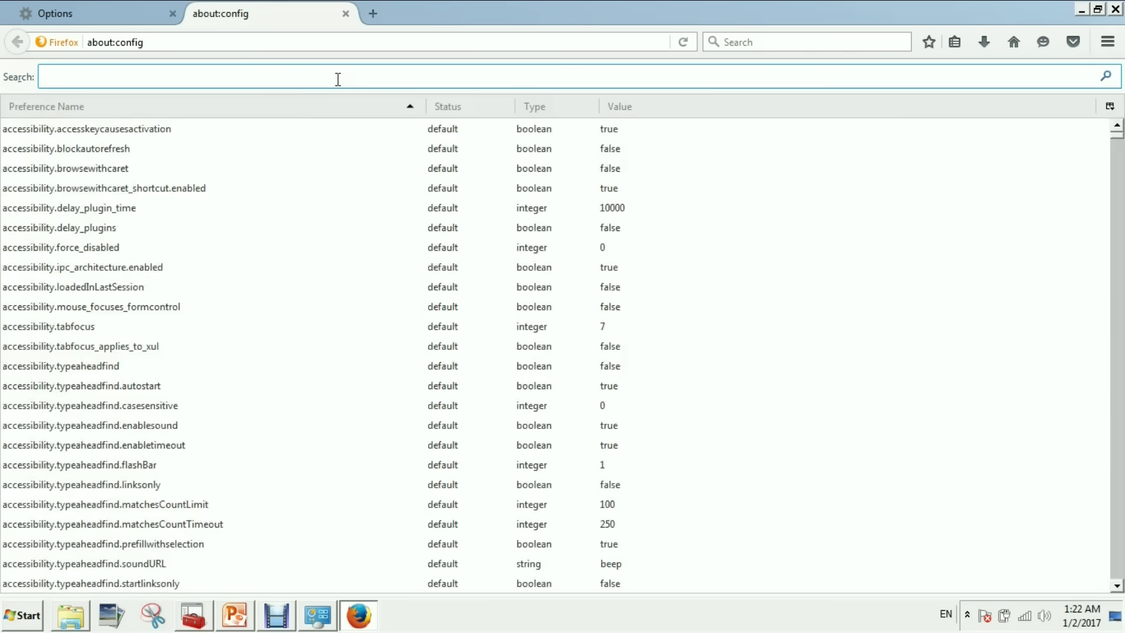
type("funny")
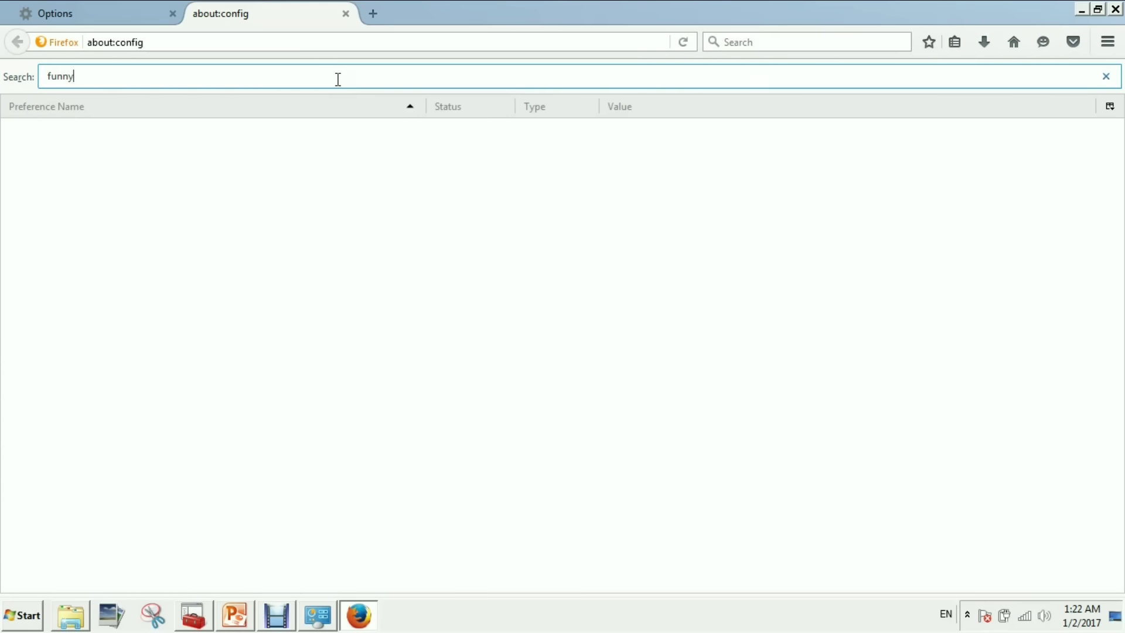
key("BackSpace")
key("BackSpace")
key("BackSpace")
key("BackSpace")
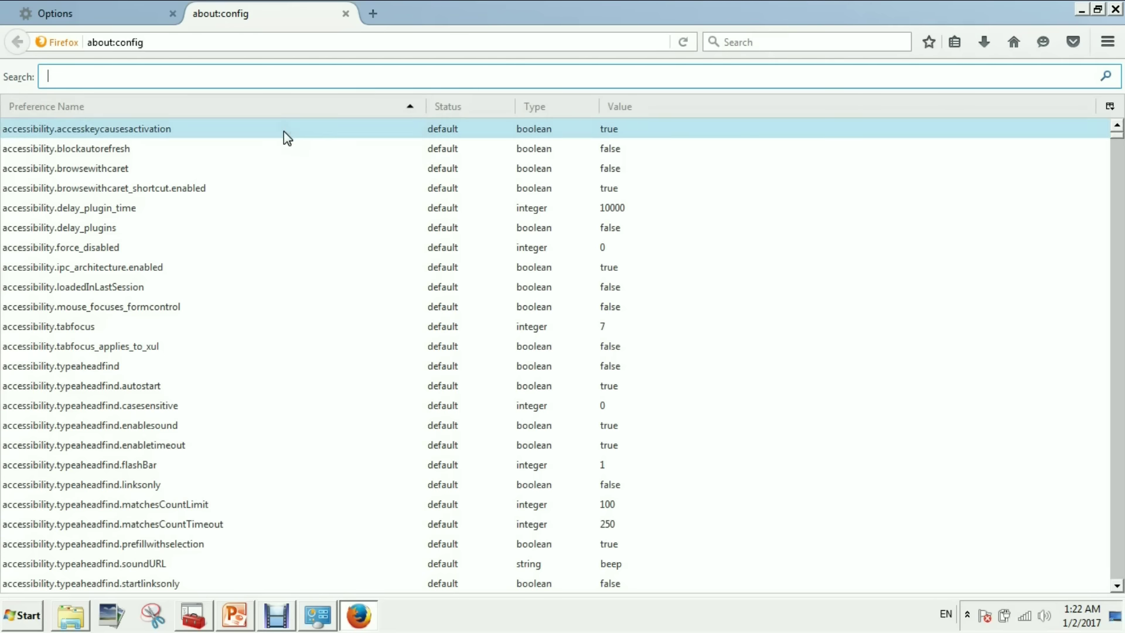
Open the Add-ons Manager and check the installed extensions for anything suspicious.
left_click(103, 2)
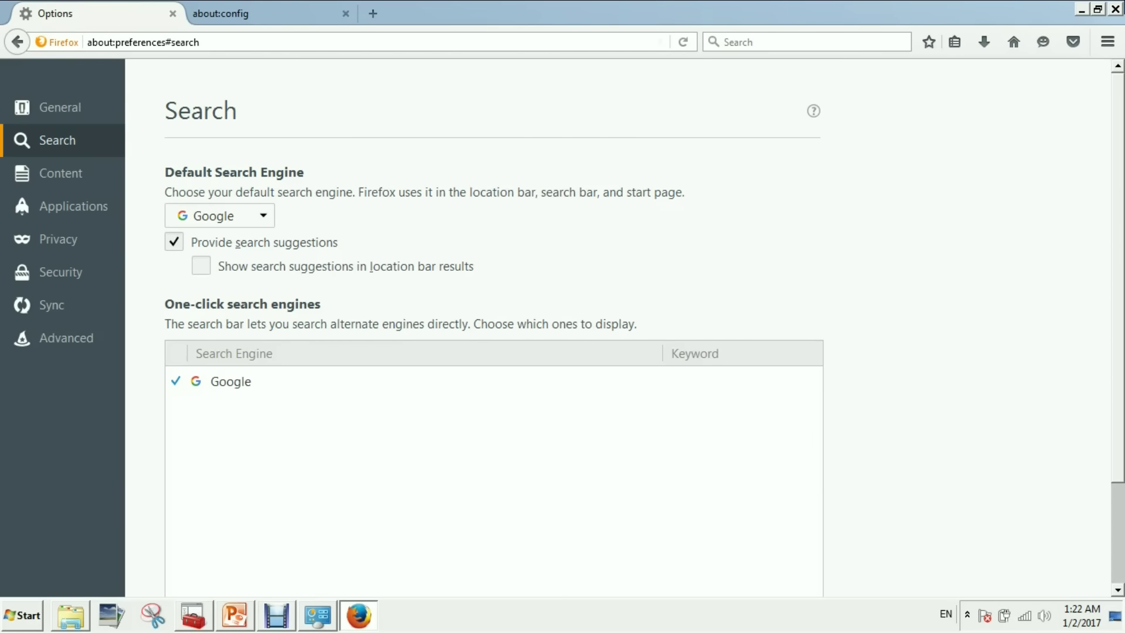
left_click(1109, 41)
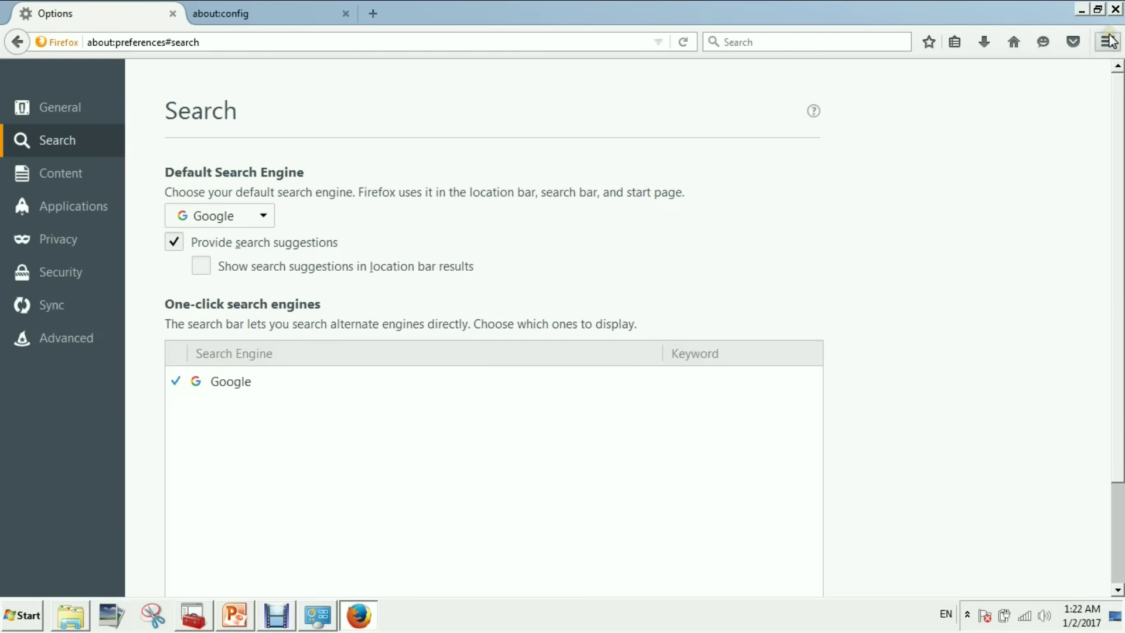
left_click(1073, 278)
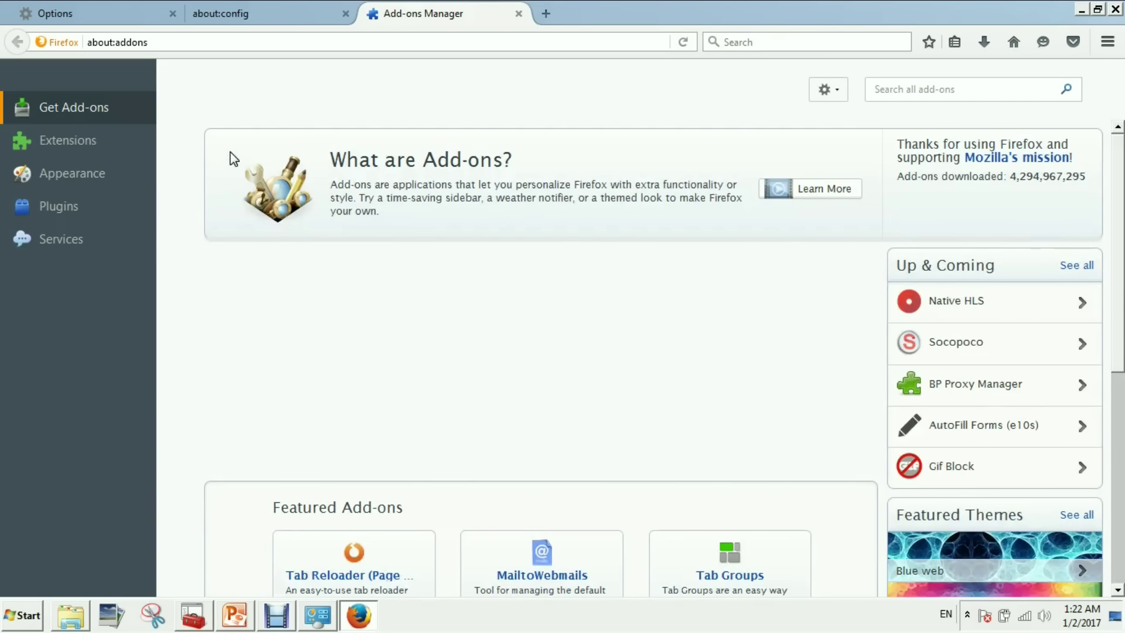
left_click(75, 139)
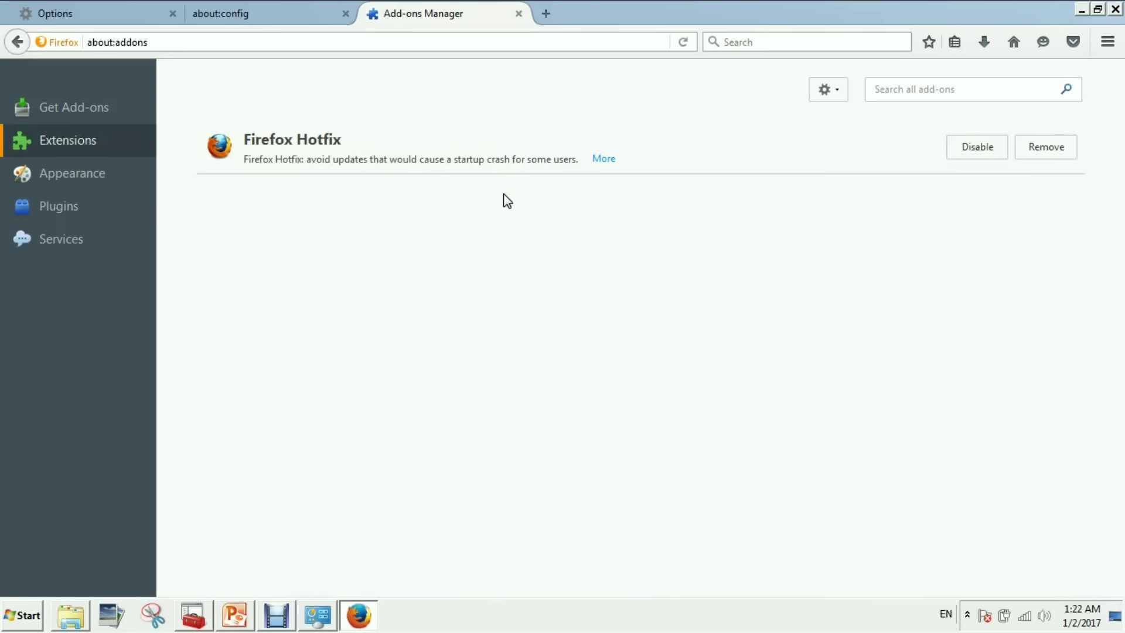
Close Firefox with all its tabs, relaunch it from its program shortcut to check the start page, and close it again.
left_click(1115, 9)
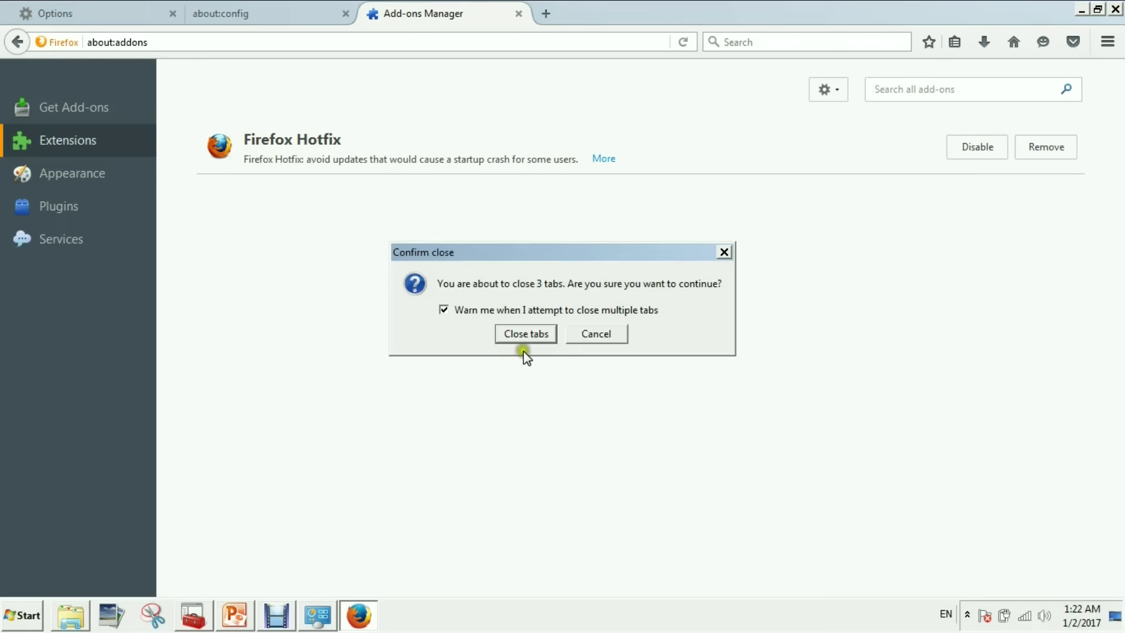
left_click(523, 335)
left_click(12, 626)
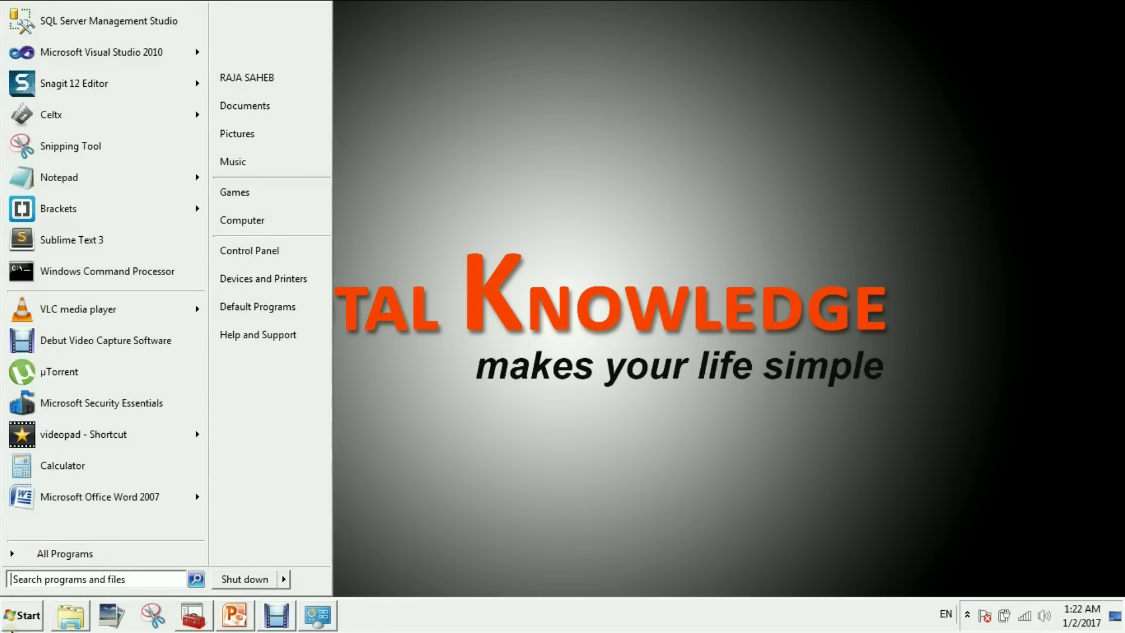
left_click(43, 557)
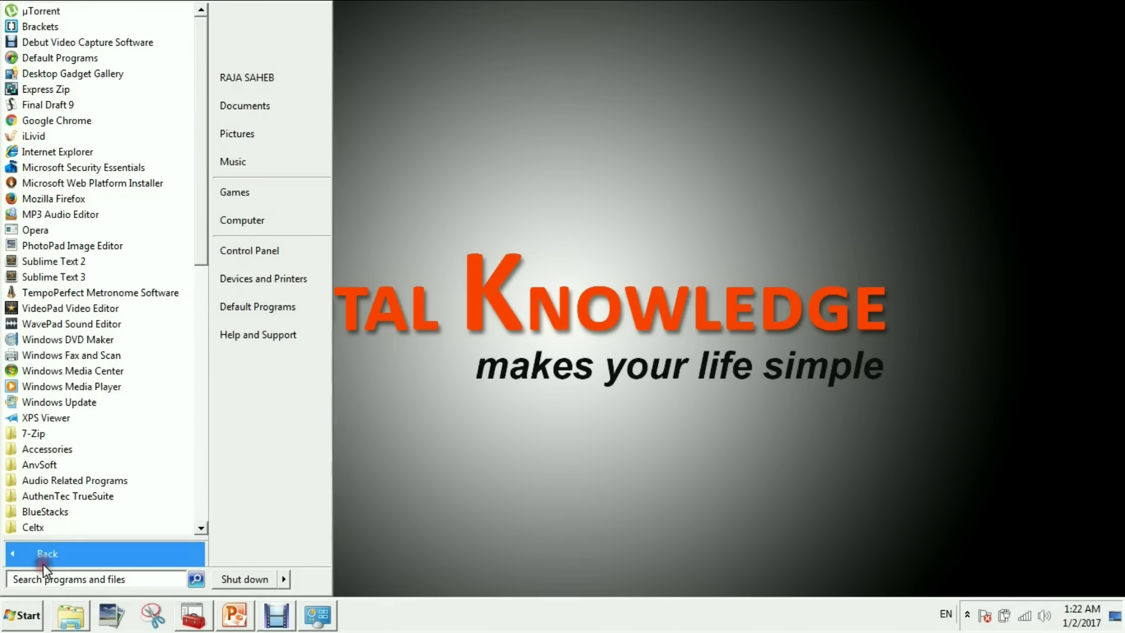
left_click(70, 201)
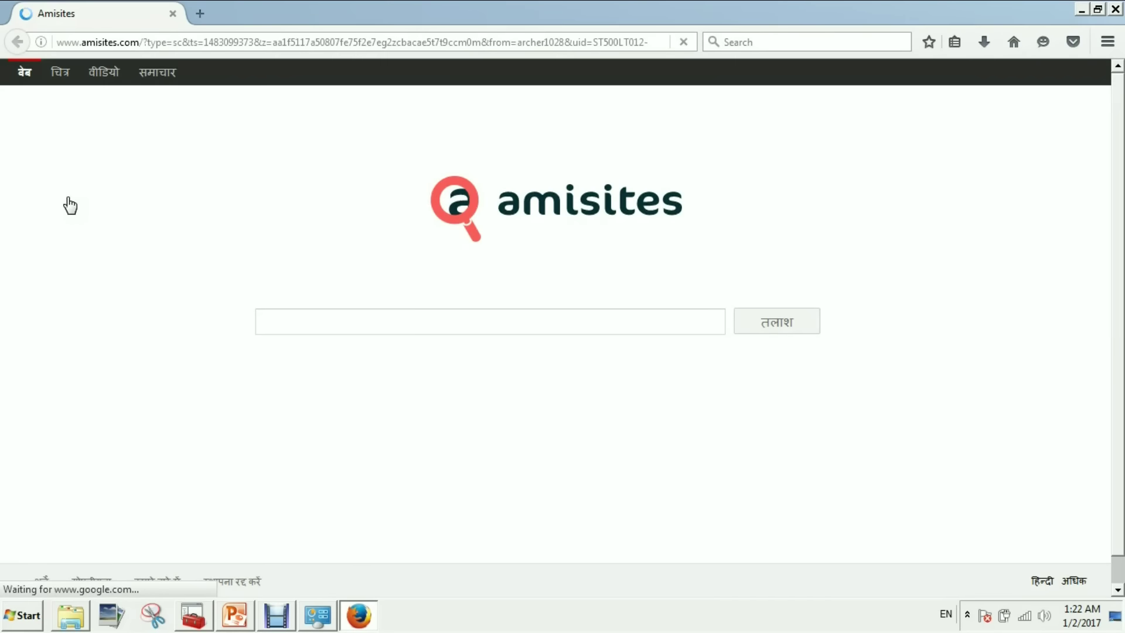
left_click(1115, 10)
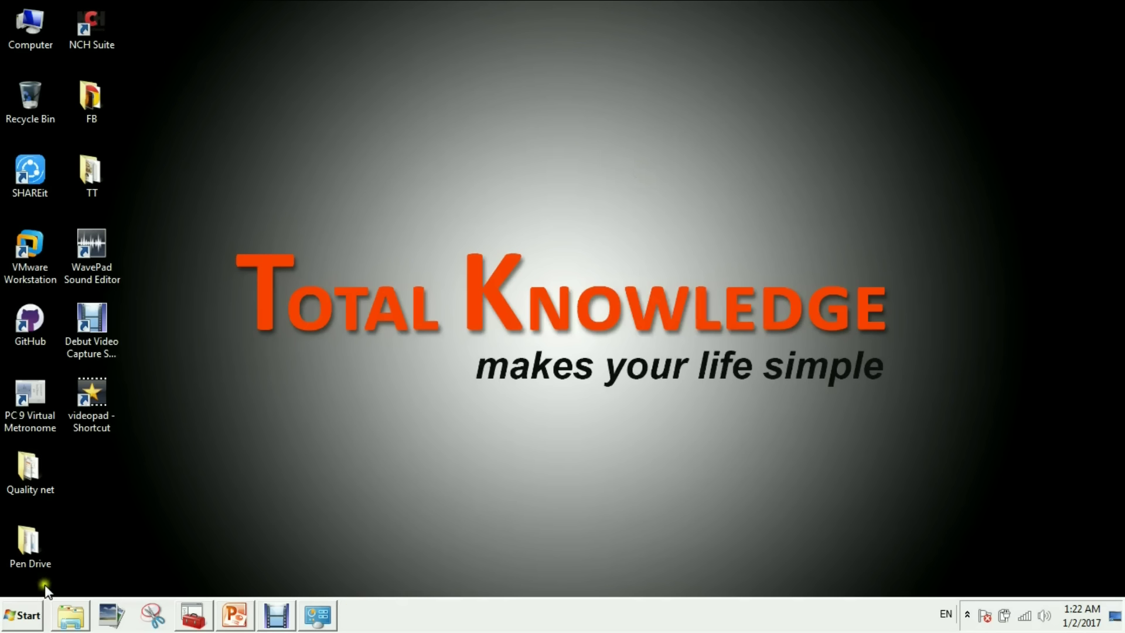
Open the properties of the Mozilla Firefox shortcut in the list of all programs.
left_click(23, 615)
left_click(45, 557)
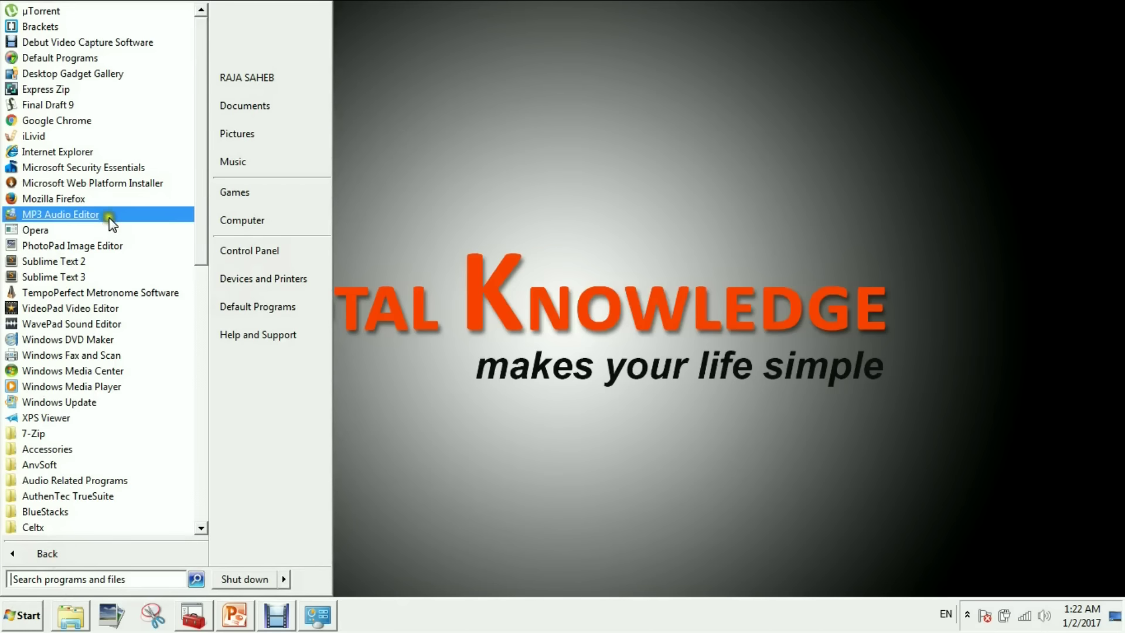
right_click(76, 199)
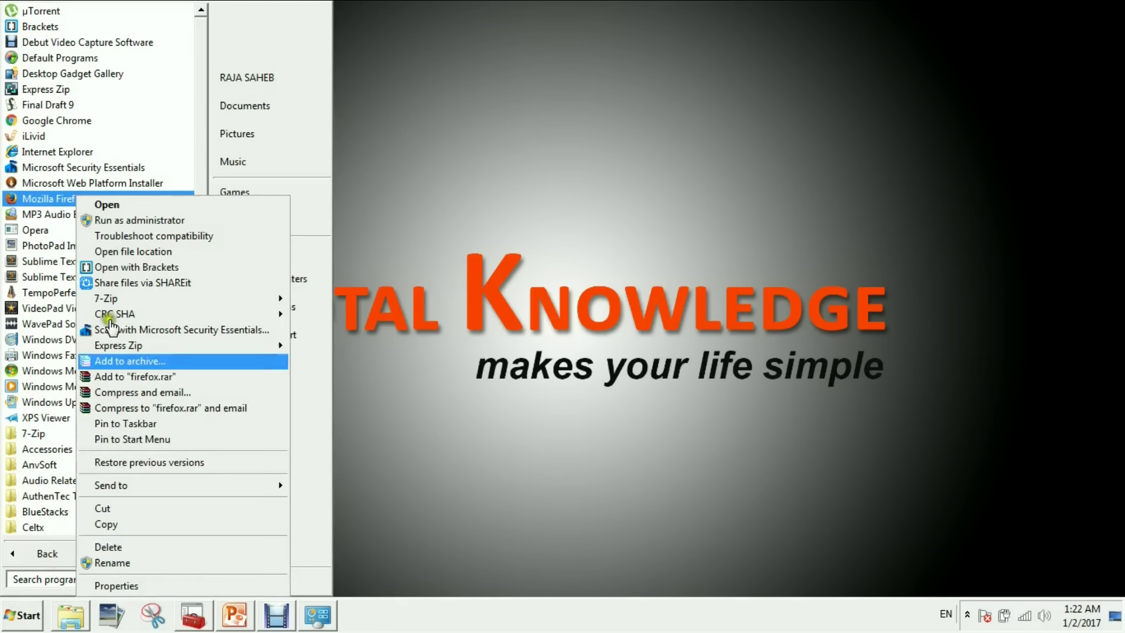
left_click(141, 586)
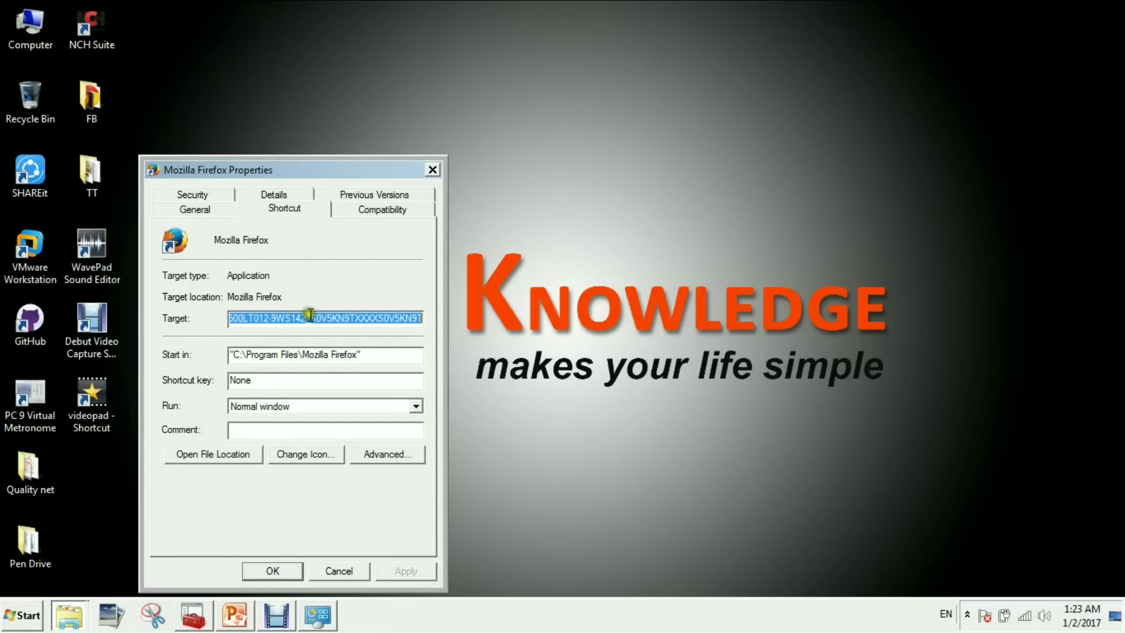
Examine the Firefox shortcut's target from its beginning for a web address appended after firefox.exe.
key("Home")
key("Right")
key("Right")
key("Right")
key("Right")
key("Home")
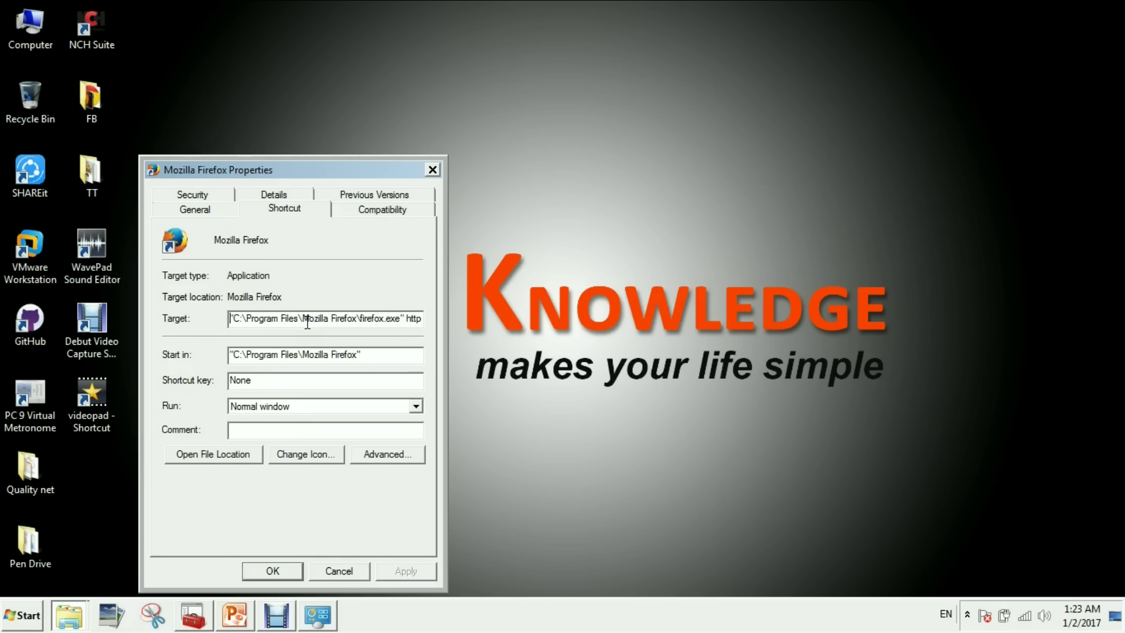
key("Right")
key("Right")
key("Right")
key("Right")
key("Right")
key("Right")
key("Right")
key("Right")
key("Right")
key("Right")
key("Right")
key("Right")
key("Right")
key("Right")
key("Right")
key("Right")
key("Right")
key("Right")
key("Right")
key("Right")
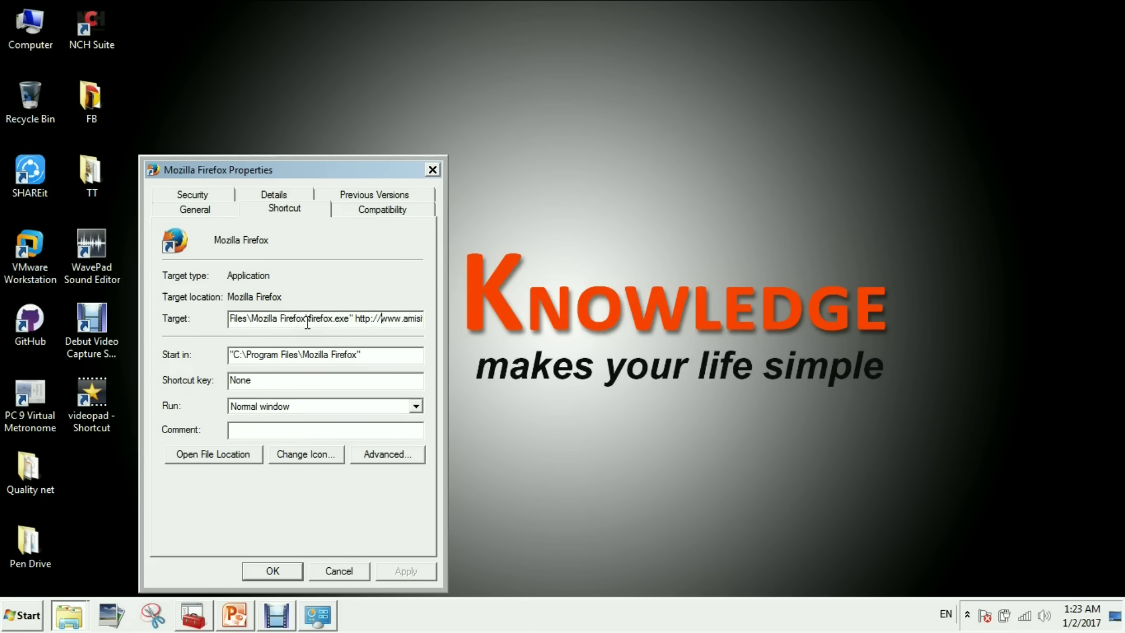
key("Right")
key("Right")
key("Right")
key("Right")
key("Right")
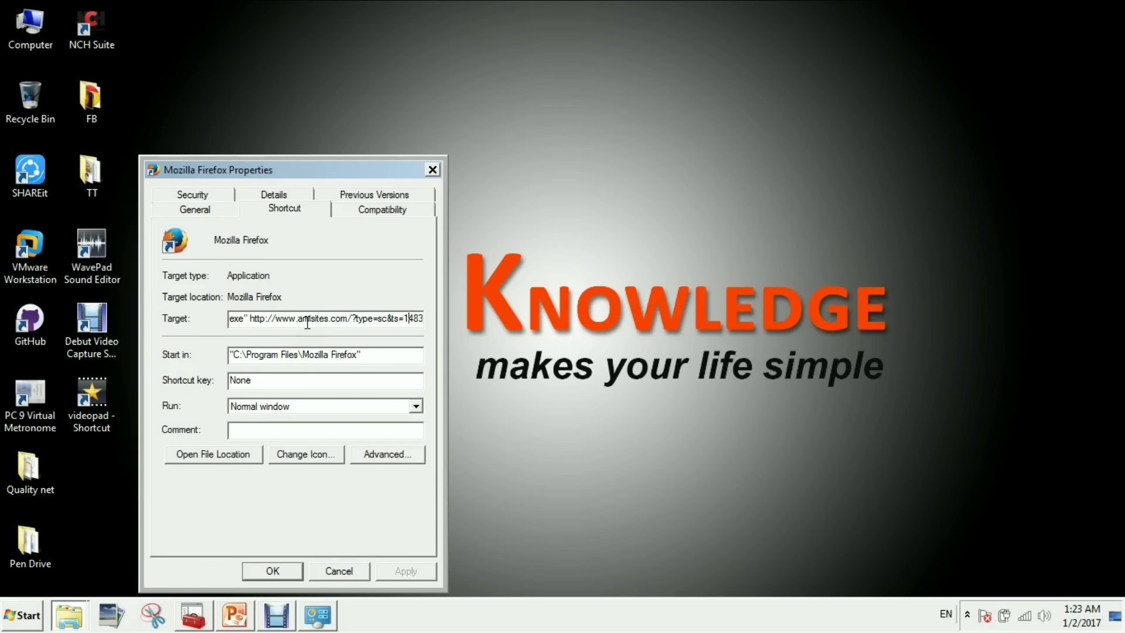
key("shift+Right")
key("shift+Right")
key("shift+Right")
key("shift+Right")
key("shift+Right")
key("shift+Right")
key("shift+Right")
key("shift+Right")
key("shift+Right")
key("shift+Right")
key("shift+Right")
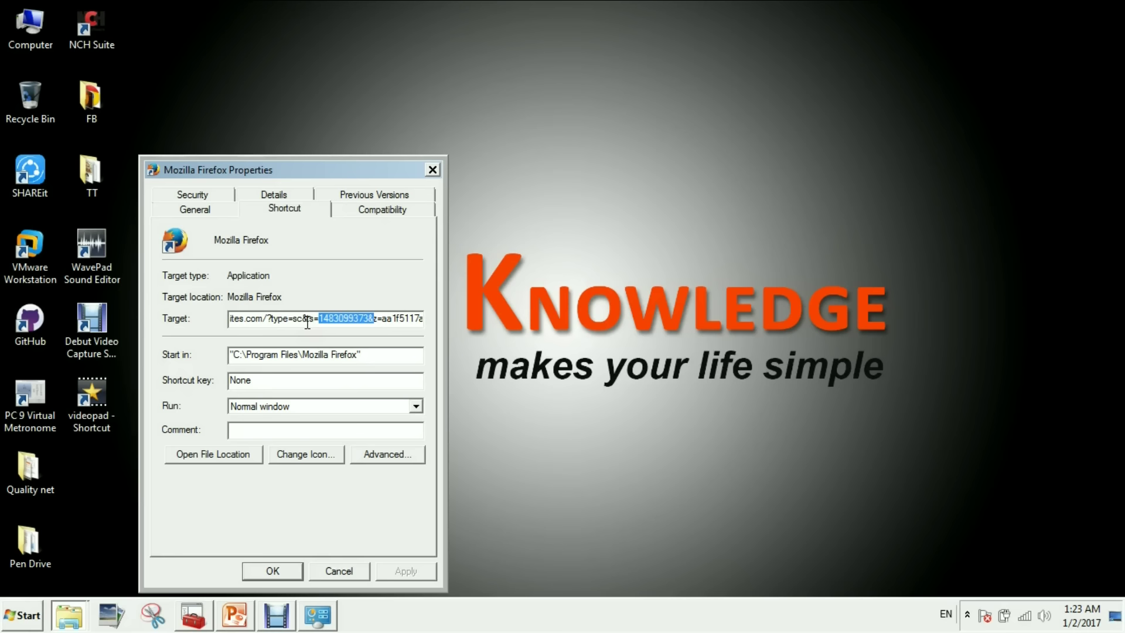
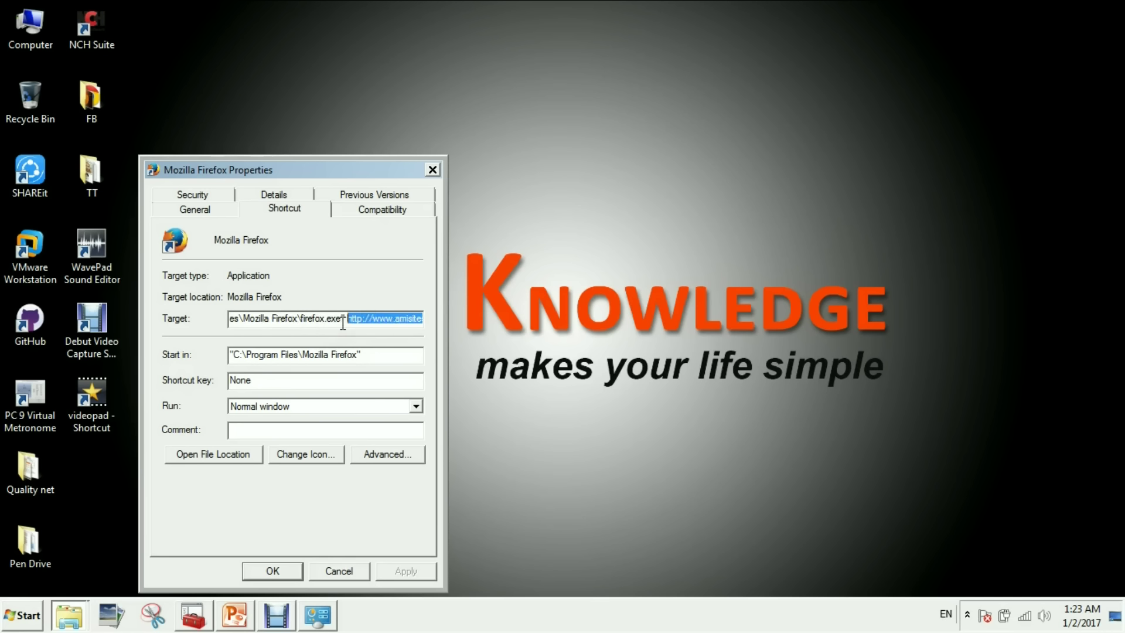
Delete the amisites address after firefox.exe" in the shortcut's target and save the change with administrator permission.
key("Delete")
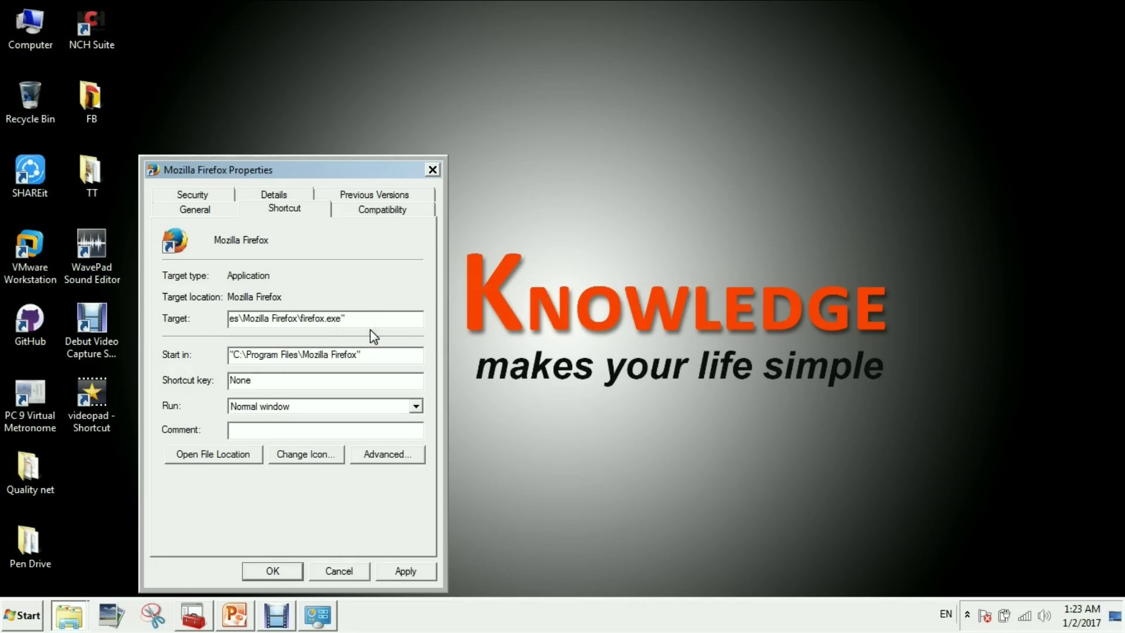
left_click(354, 317)
left_click(351, 317)
left_click(406, 571)
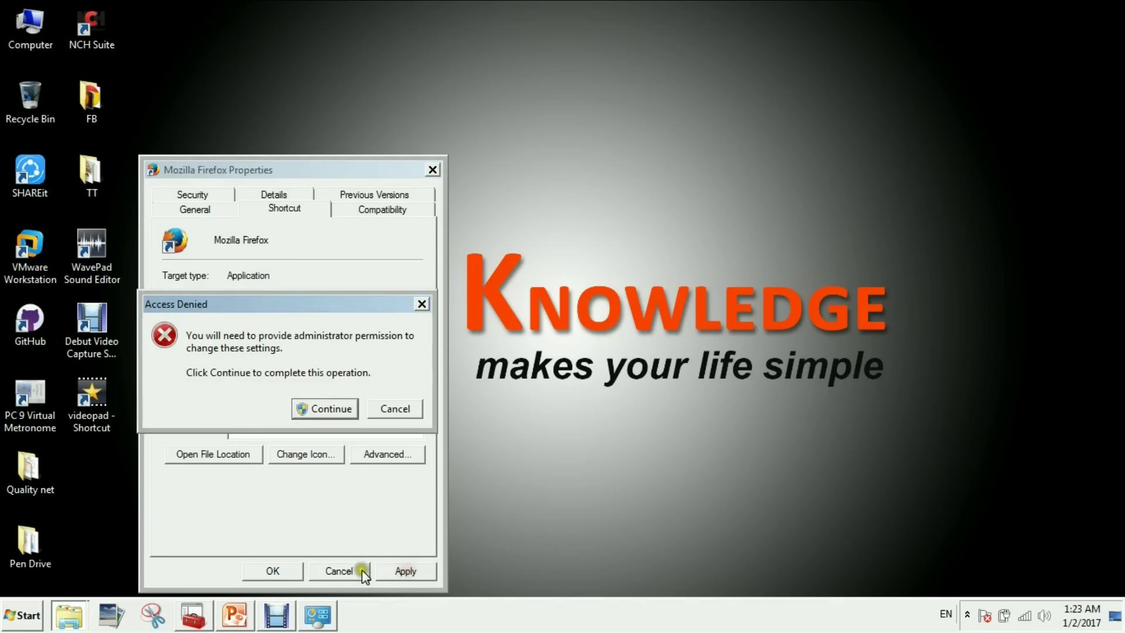
left_click(323, 410)
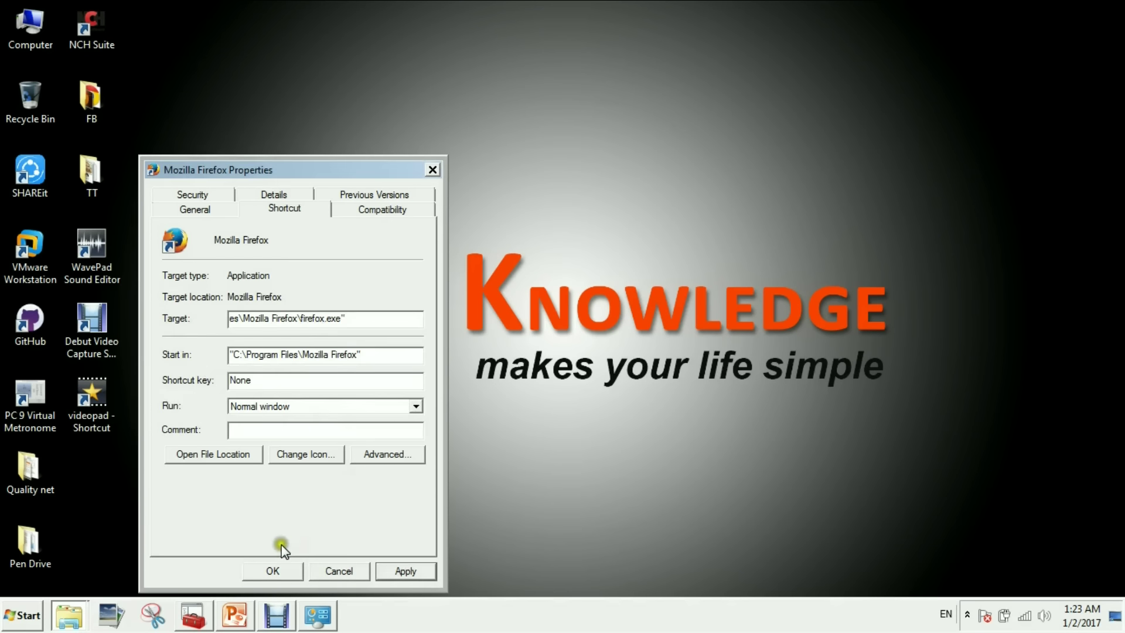
left_click(274, 568)
Launch Firefox from its cleaned program shortcut to check which start page loads, and close it.
left_click(26, 615)
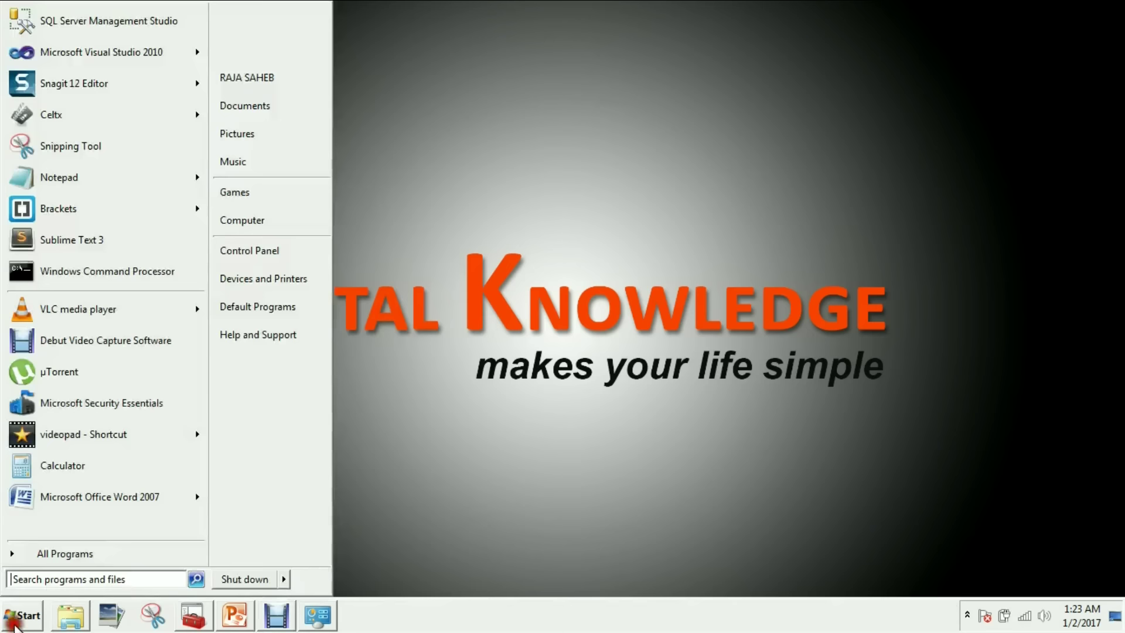
left_click(36, 555)
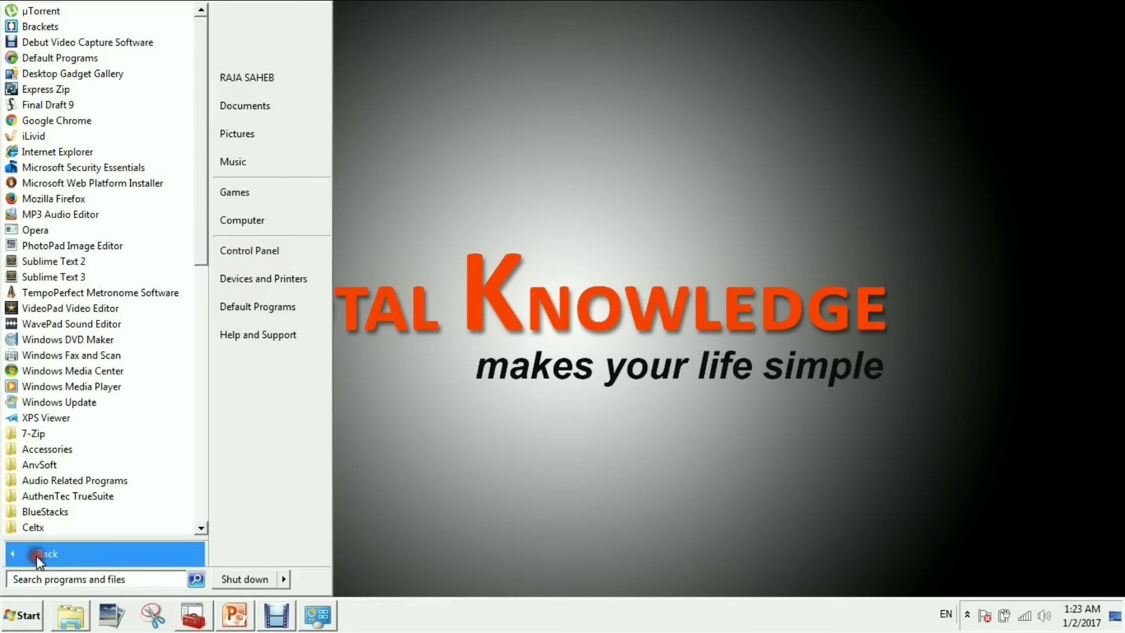
left_click(56, 199)
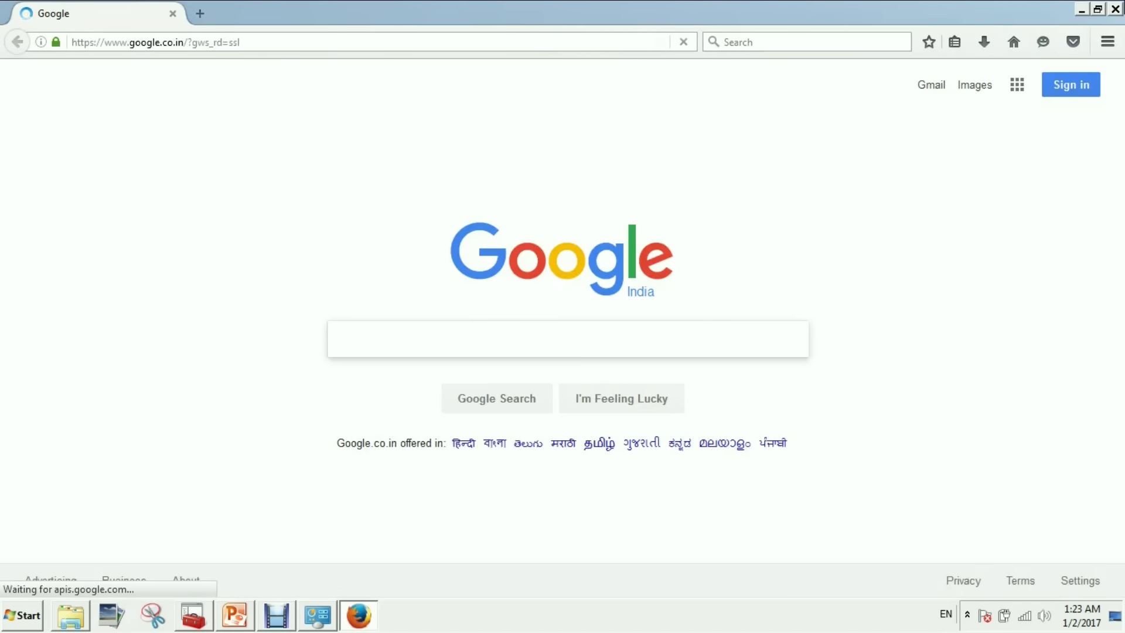
left_click(1115, 9)
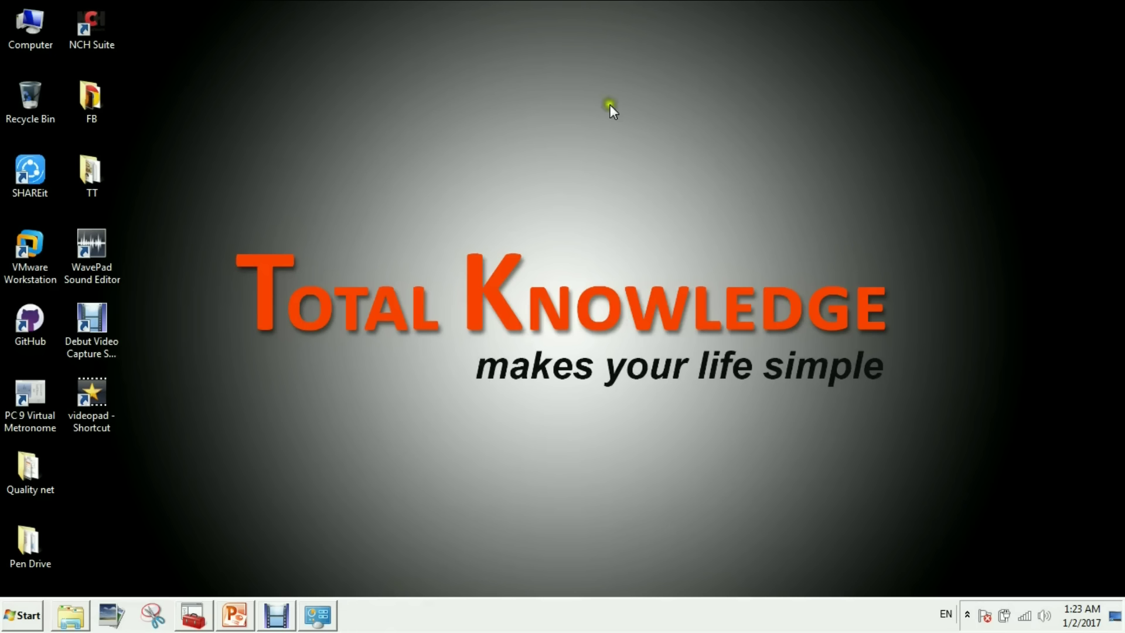
Open the file location of the Google Chrome shortcut from the list of all programs.
left_click(19, 615)
left_click(58, 539)
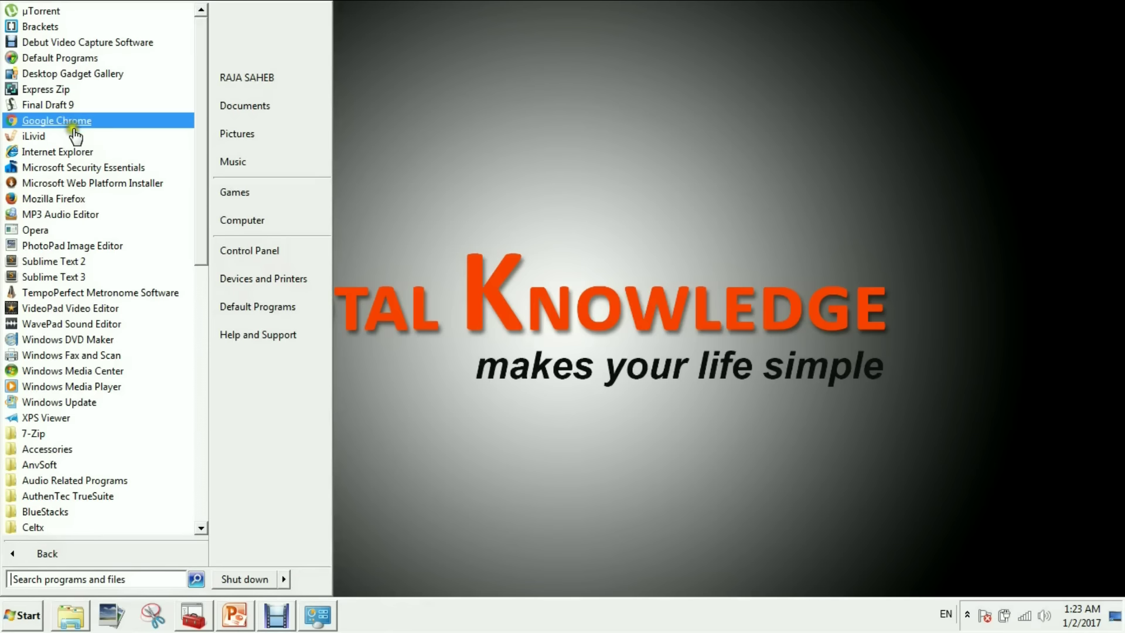
right_click(68, 121)
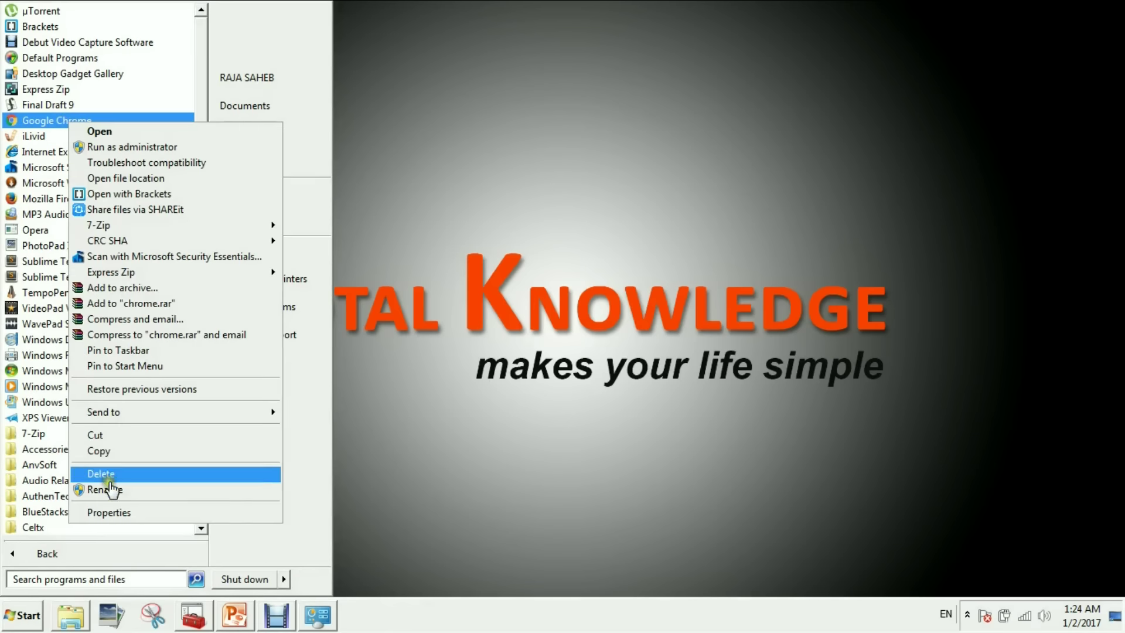
left_click(151, 179)
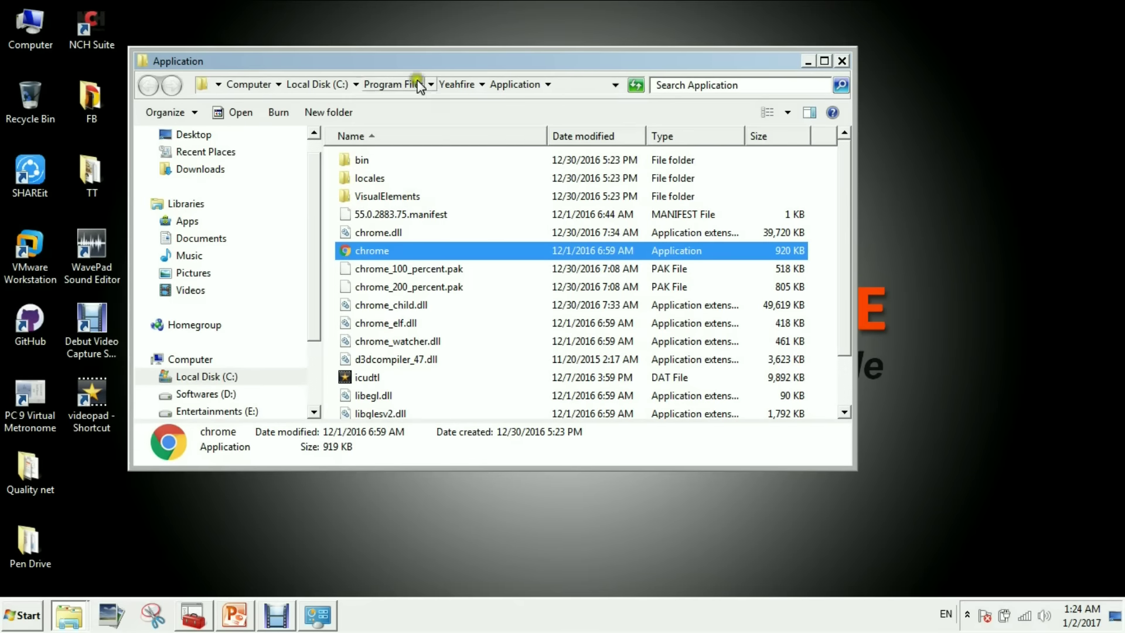
Go up to the Program Files folder on drive C and permanently delete the Yeahfire folder with administrator permission.
left_click(400, 82)
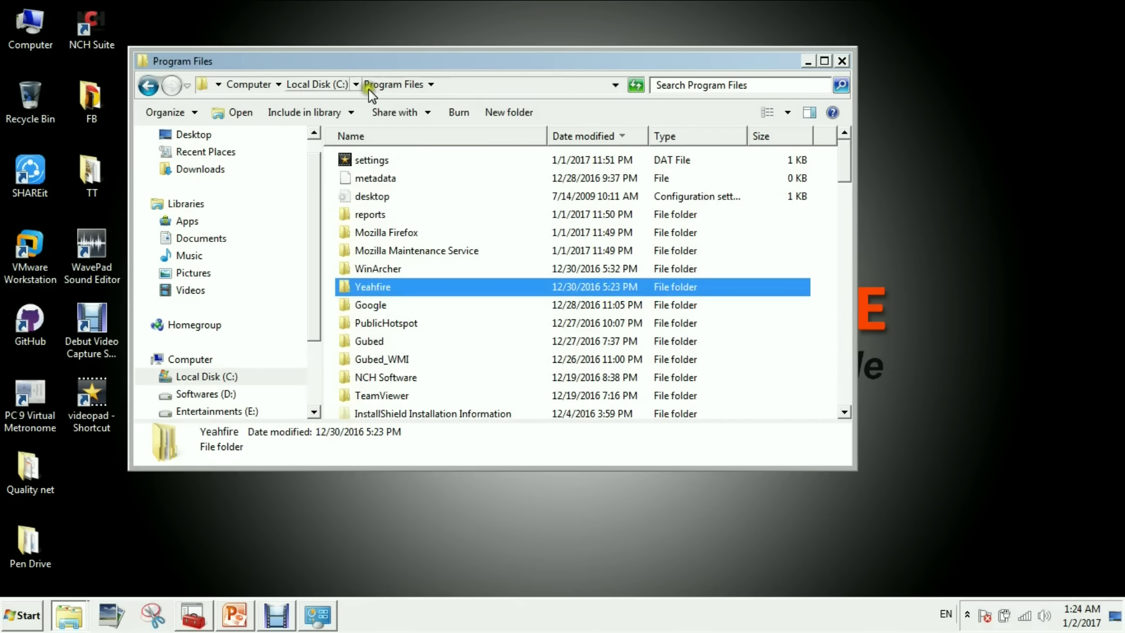
left_click(327, 85)
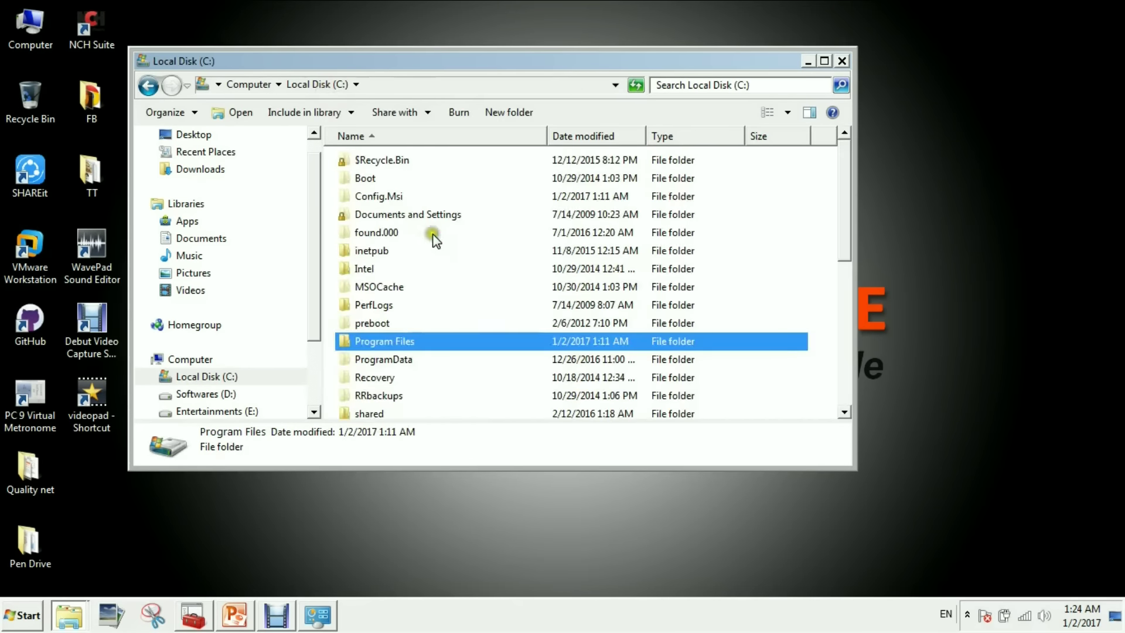
double_click(396, 343)
left_click(397, 287)
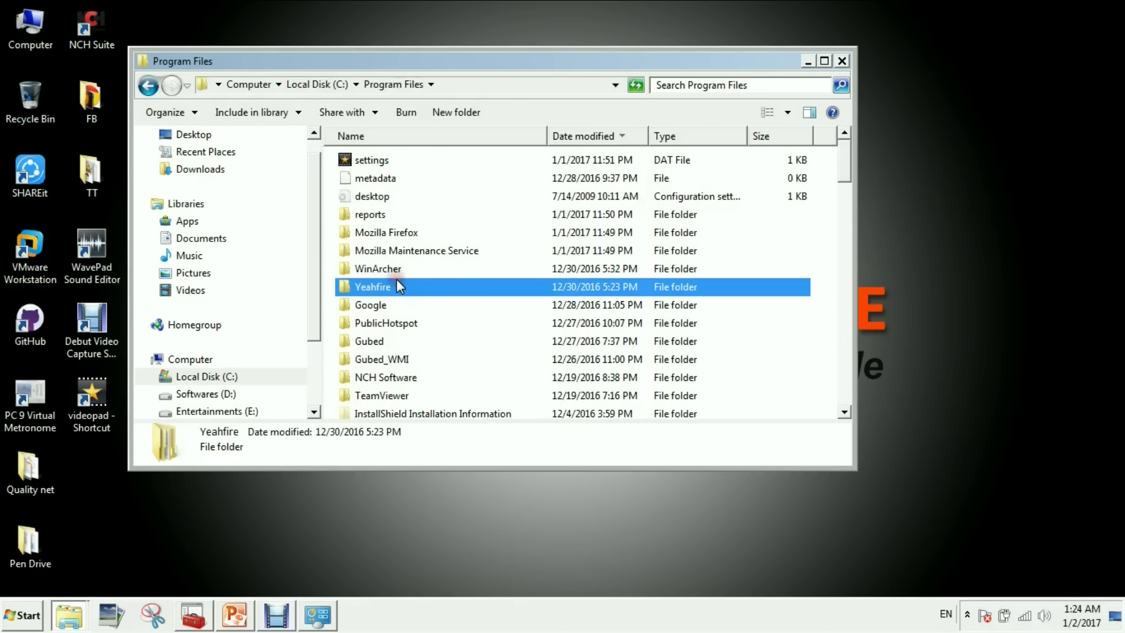
key("shift+Delete")
key("Return")
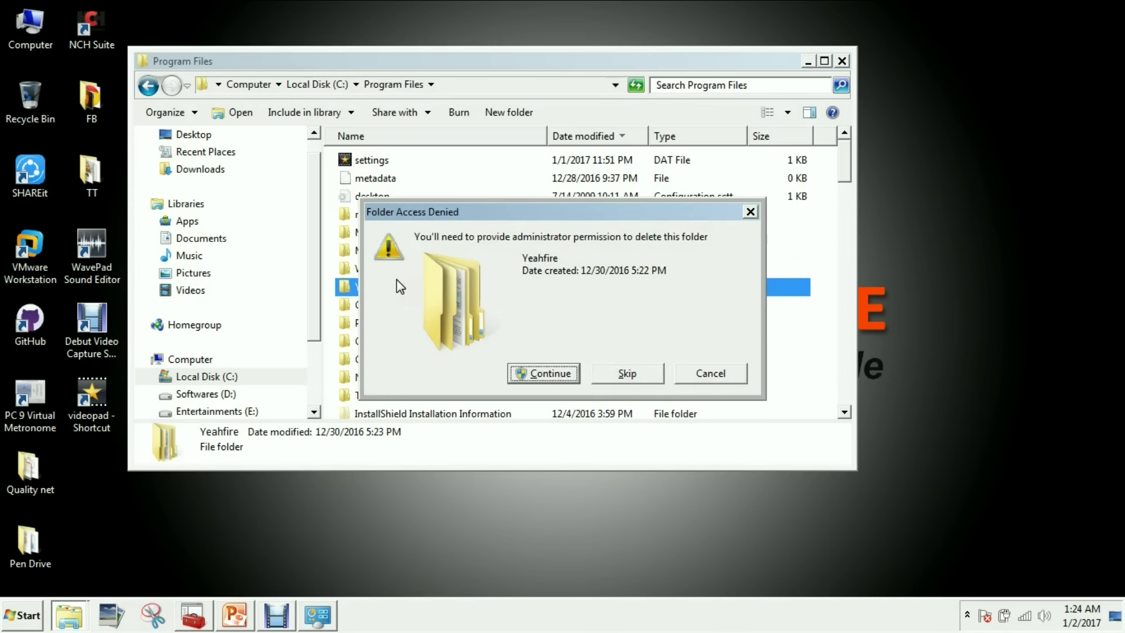
left_click(533, 371)
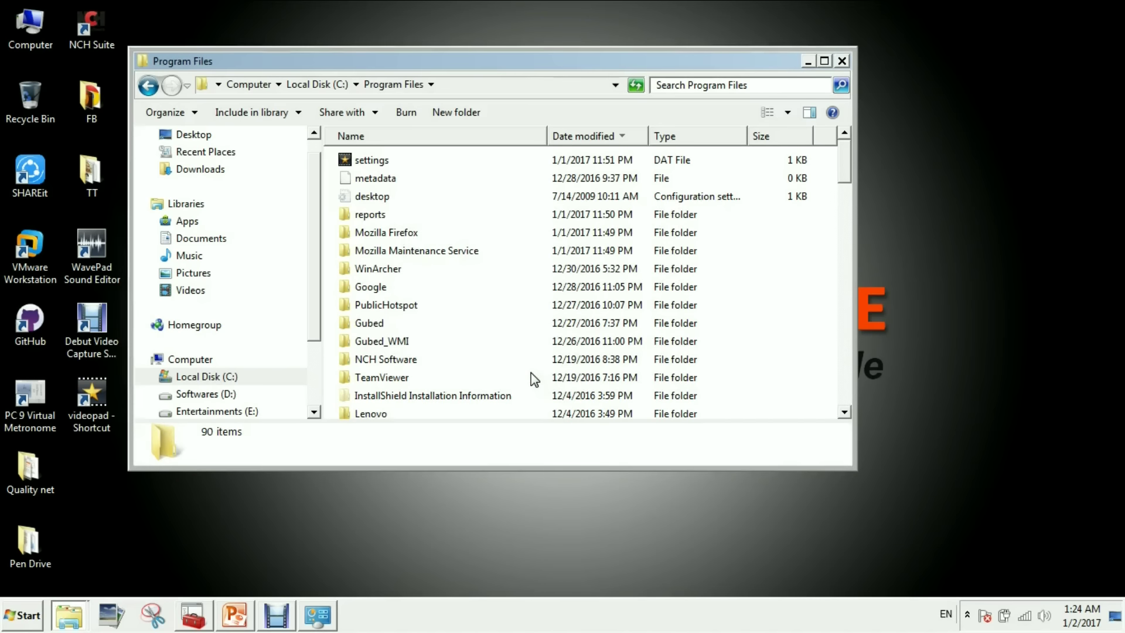
Refresh the desktop, try the Google Chrome shortcut's file location again, and delete the broken shortcut.
right_click(911, 261)
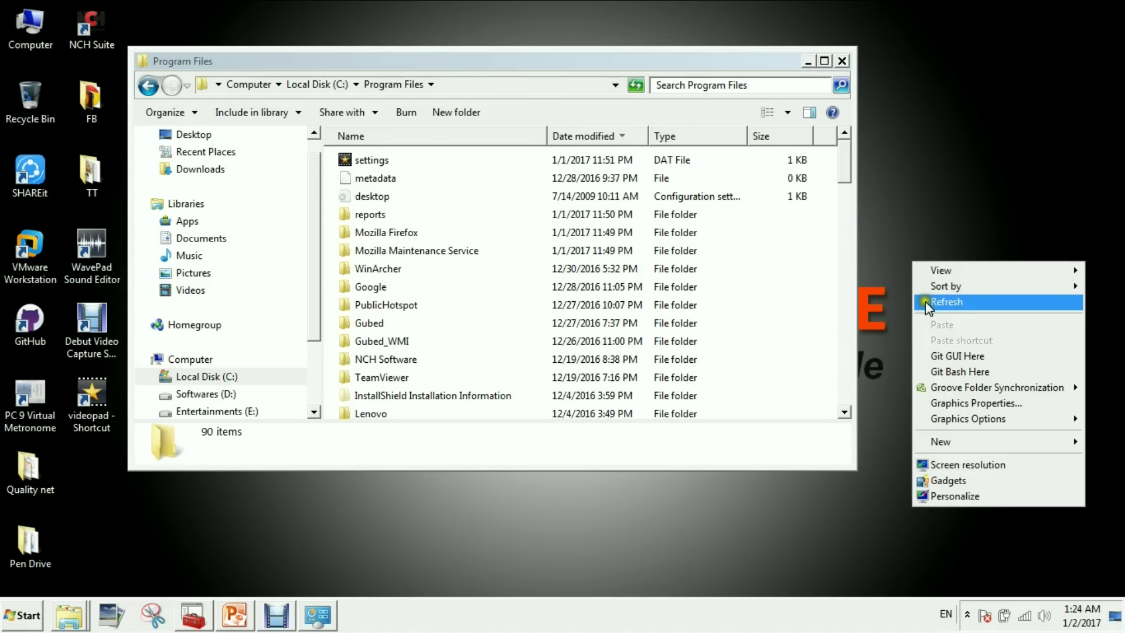
left_click(926, 303)
left_click(8, 624)
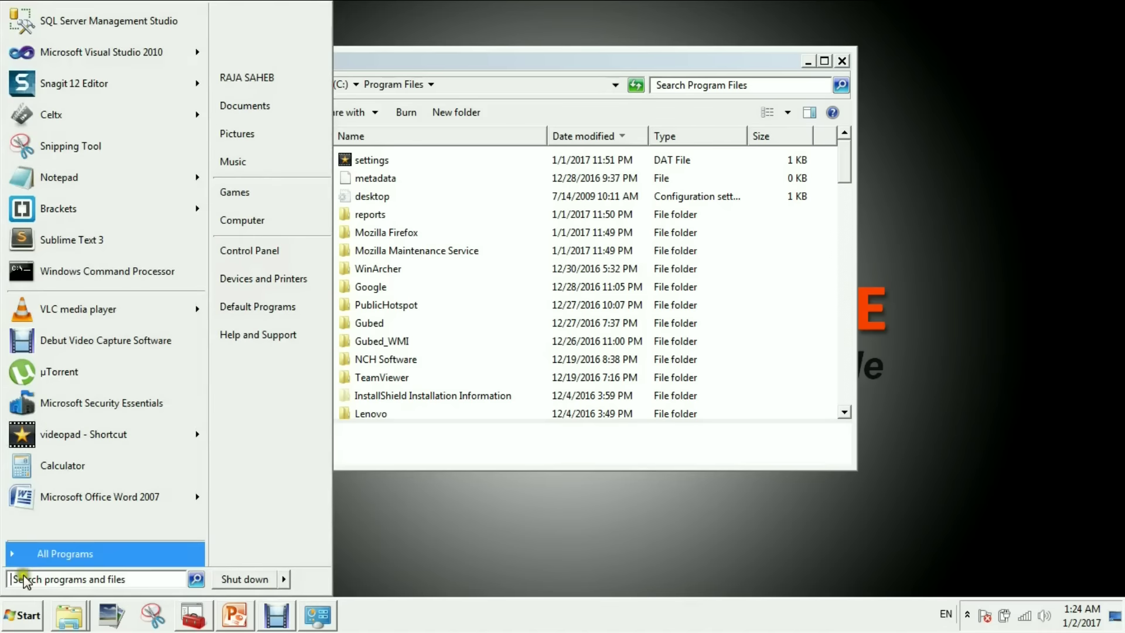
left_click(38, 550)
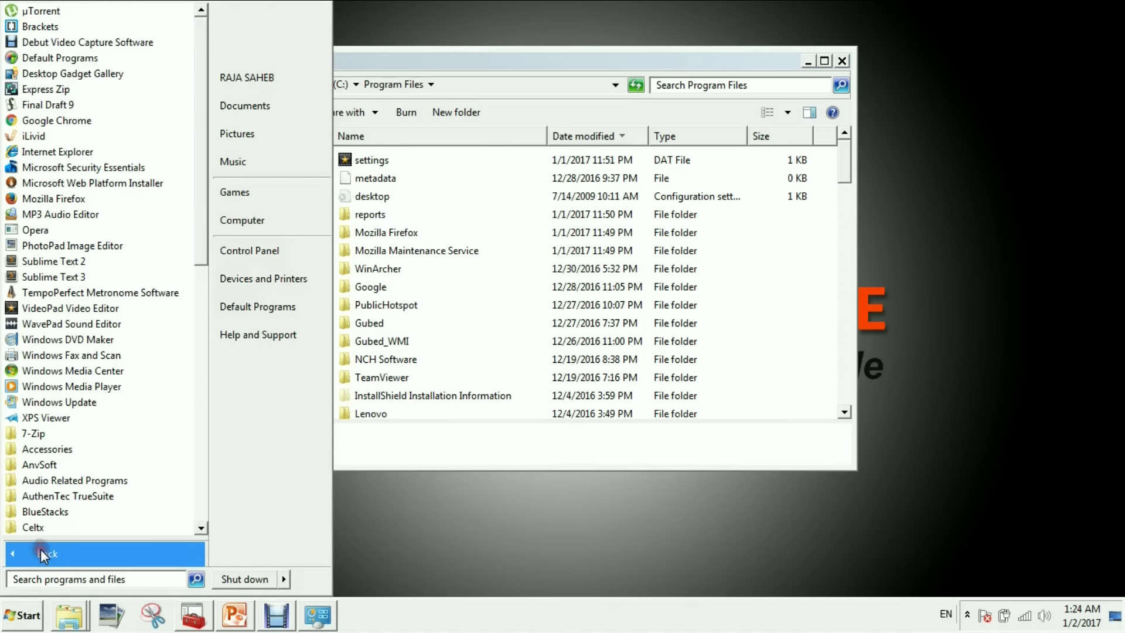
right_click(79, 122)
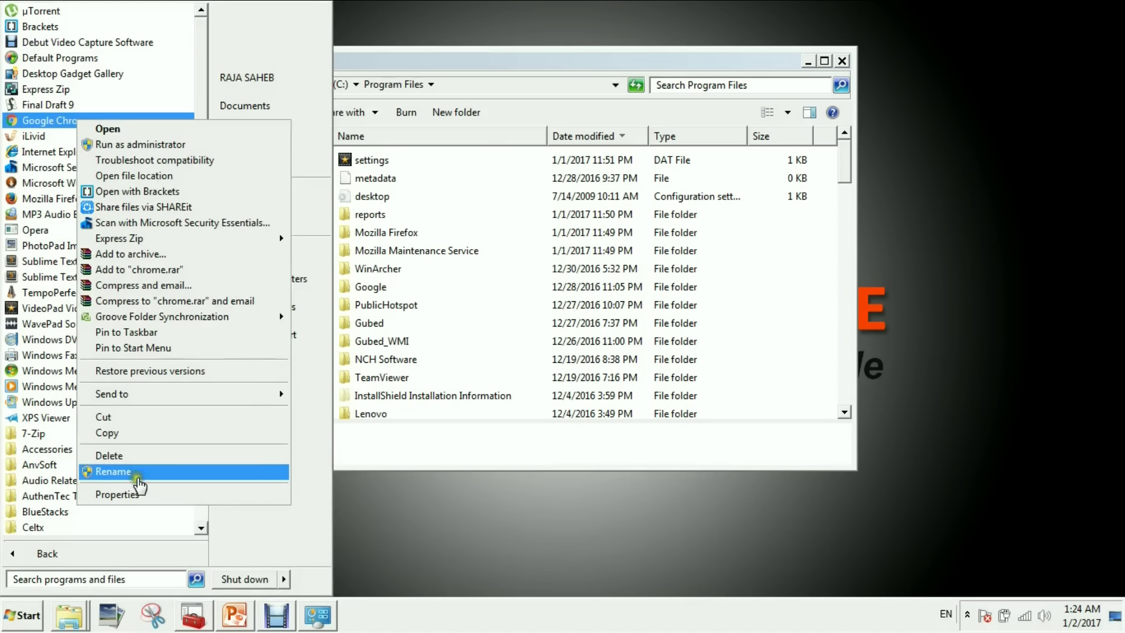
left_click(135, 176)
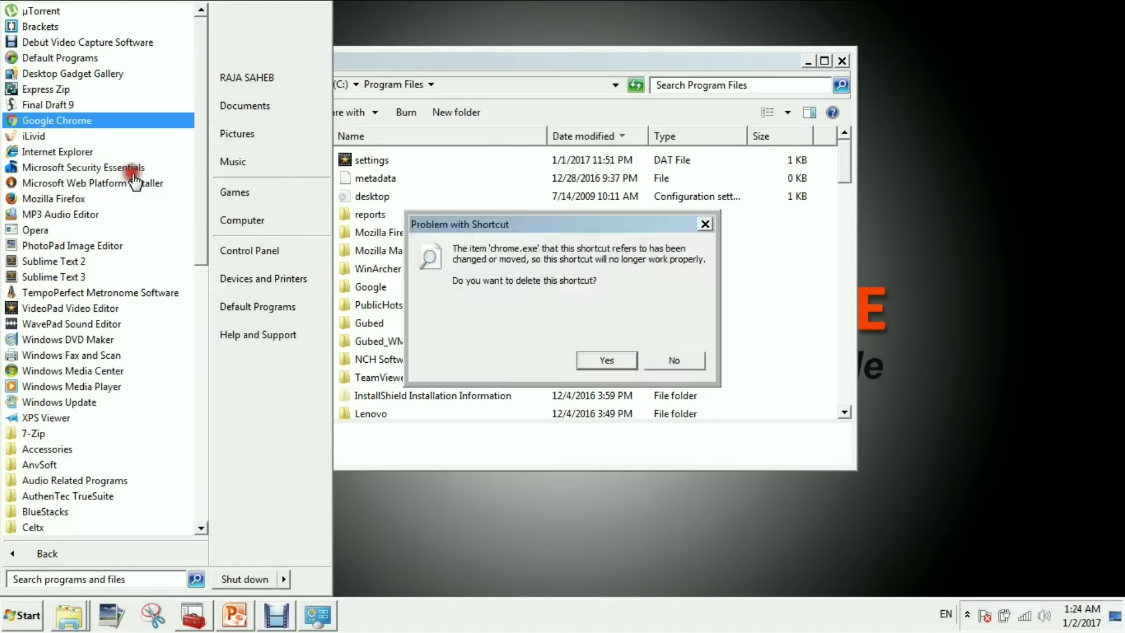
left_click(601, 360)
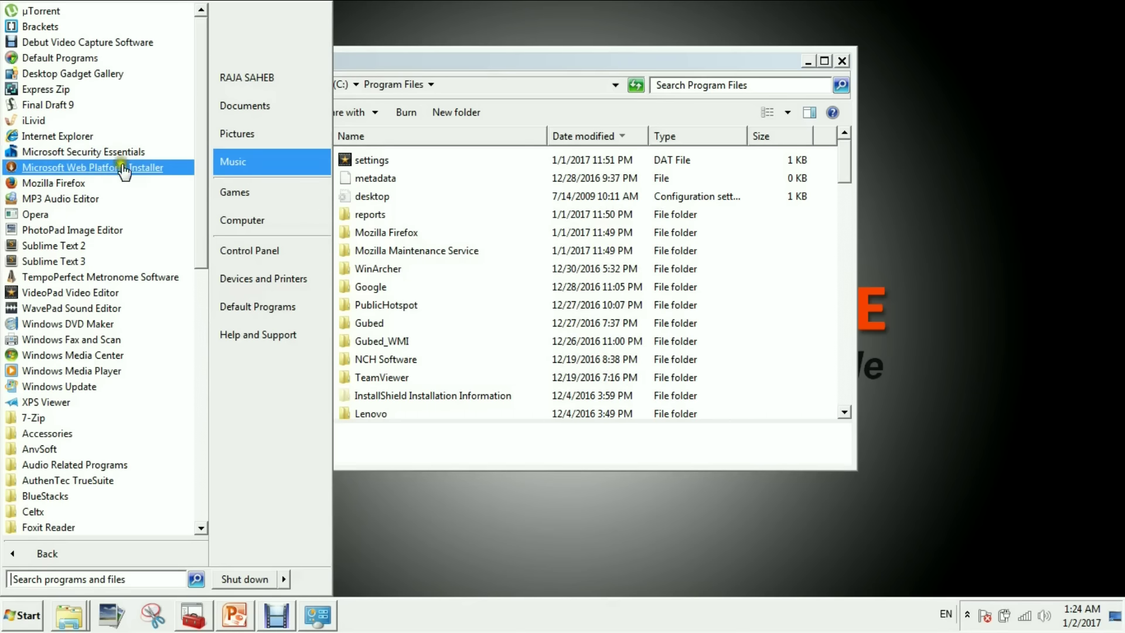
left_click_drag(204, 186, 205, 145)
left_click(460, 63)
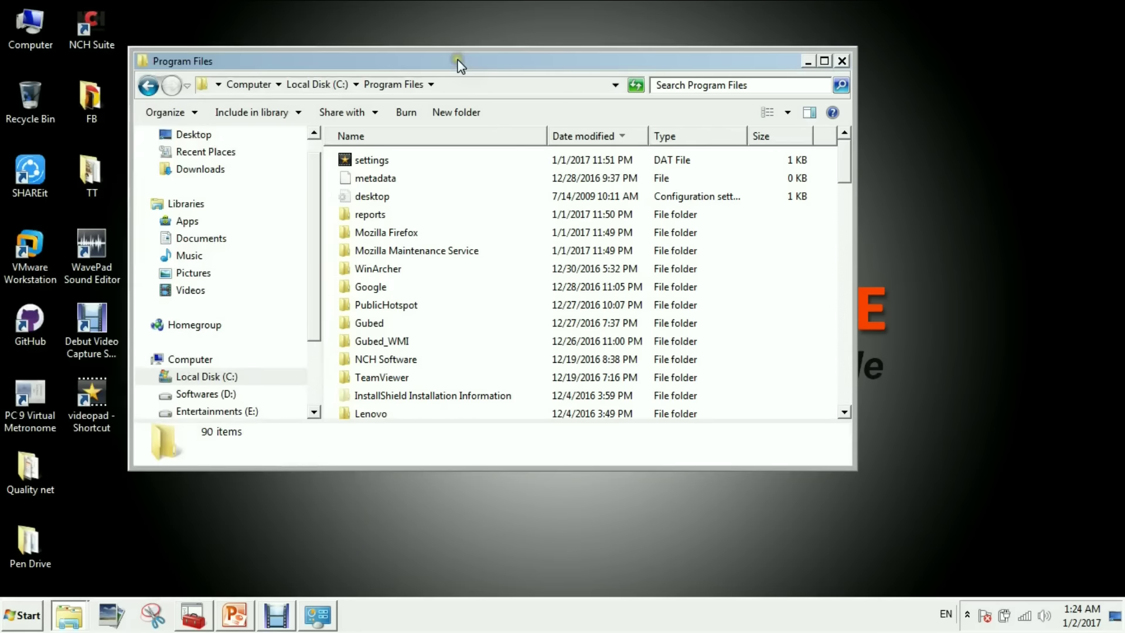
Create a desktop shortcut for the chrome application in Program Files\Google\Chrome\Application, and minimize the folder window.
left_click(386, 86)
double_click(373, 289)
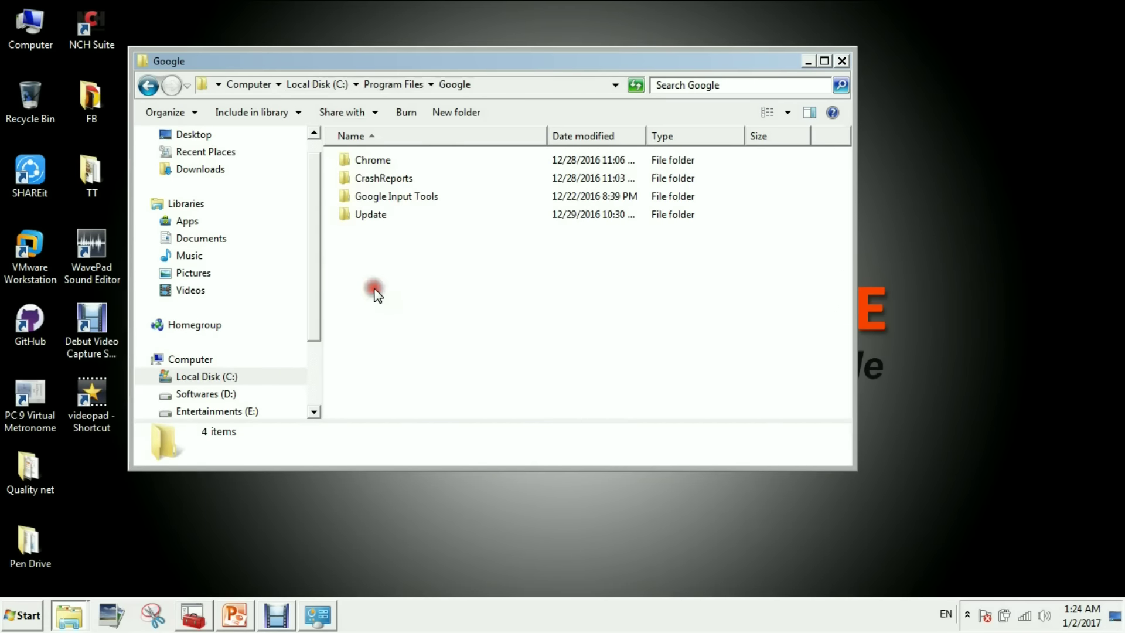
double_click(375, 160)
double_click(375, 158)
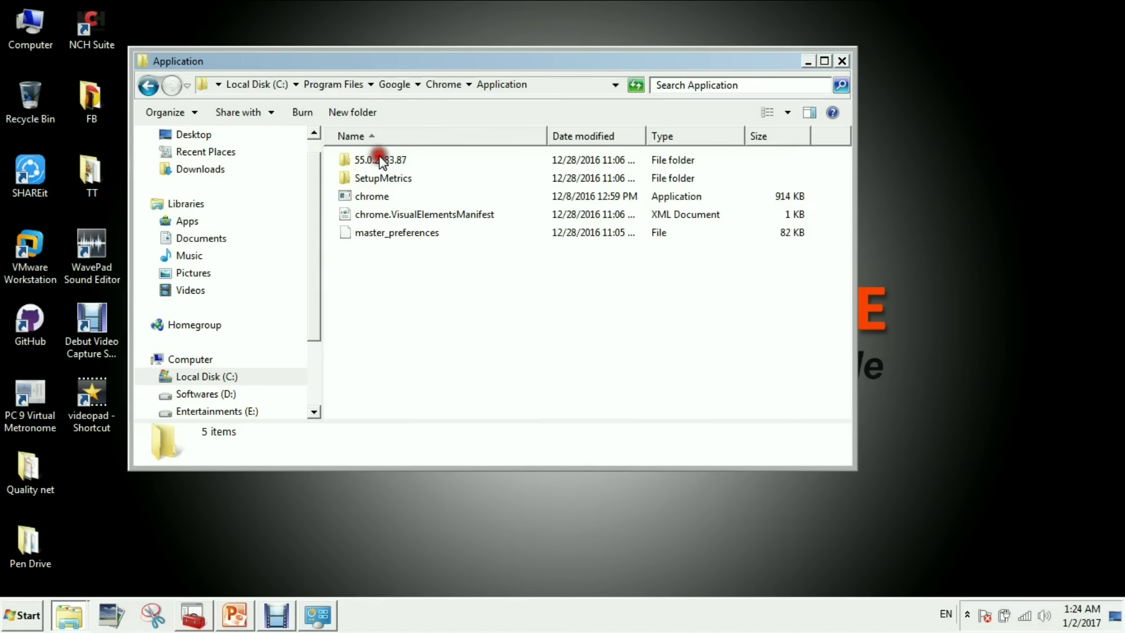
left_click(371, 198)
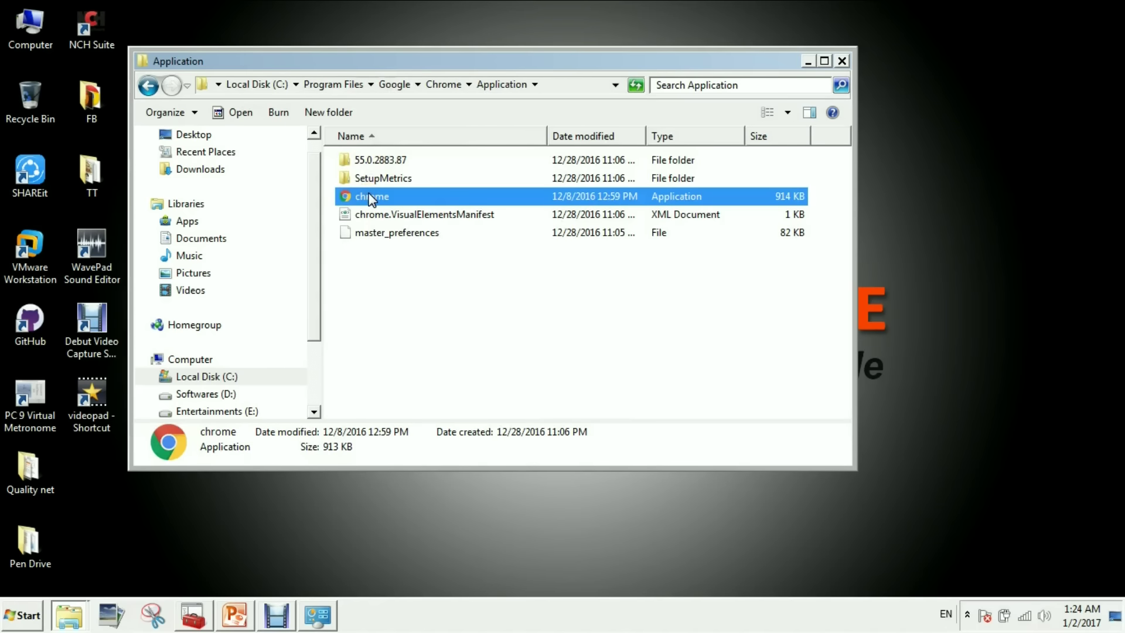
right_click(370, 196)
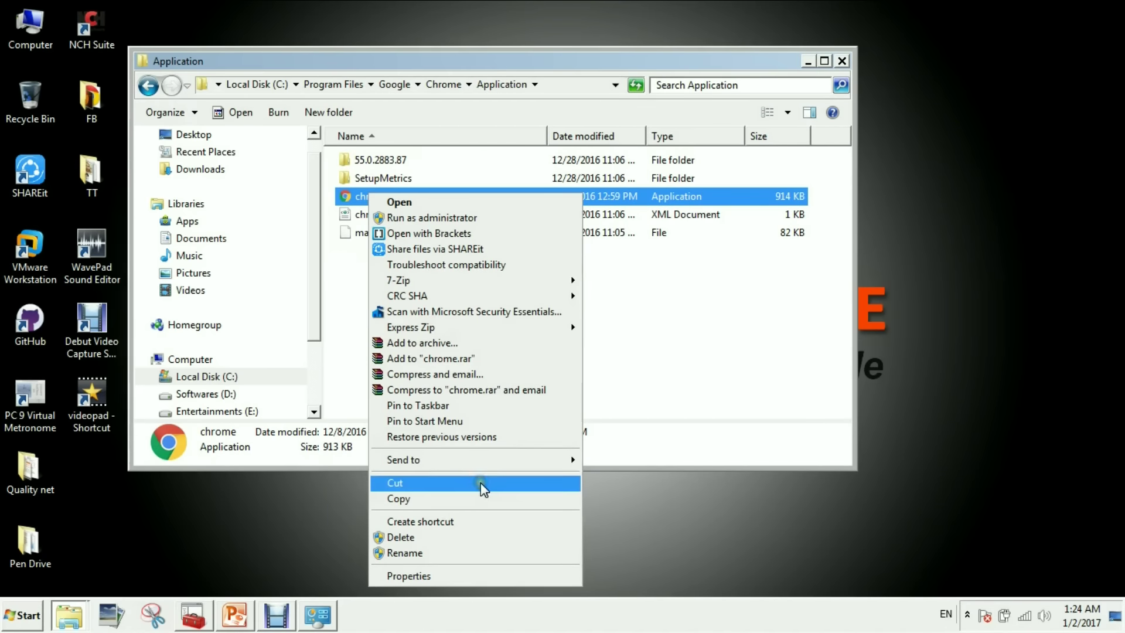
mouse_move(479, 458)
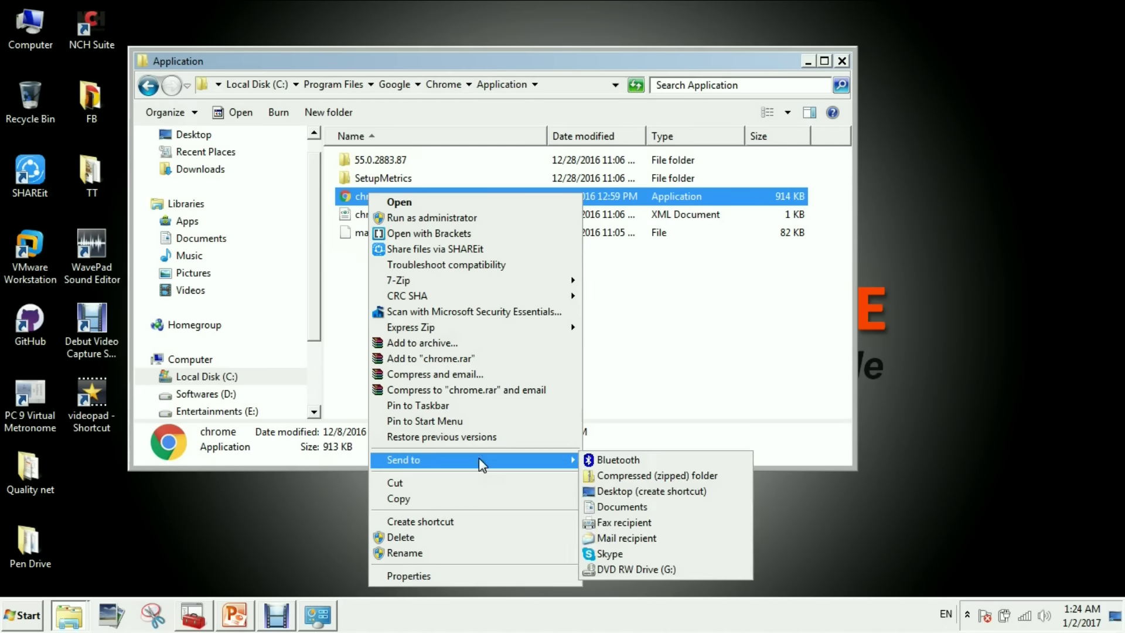
left_click(625, 490)
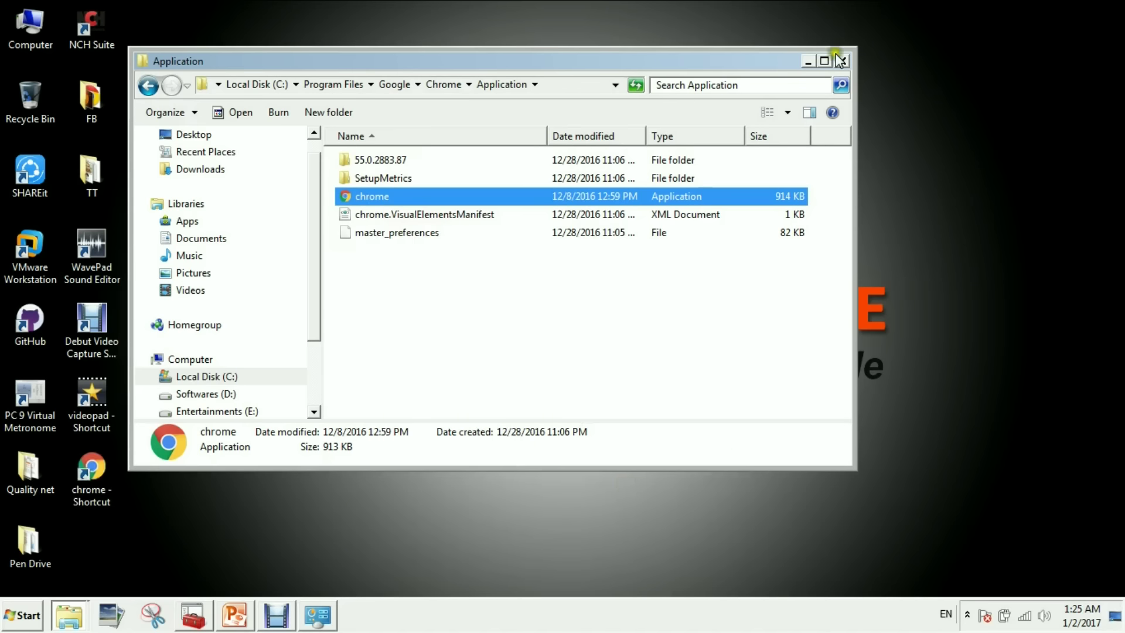
left_click(808, 59)
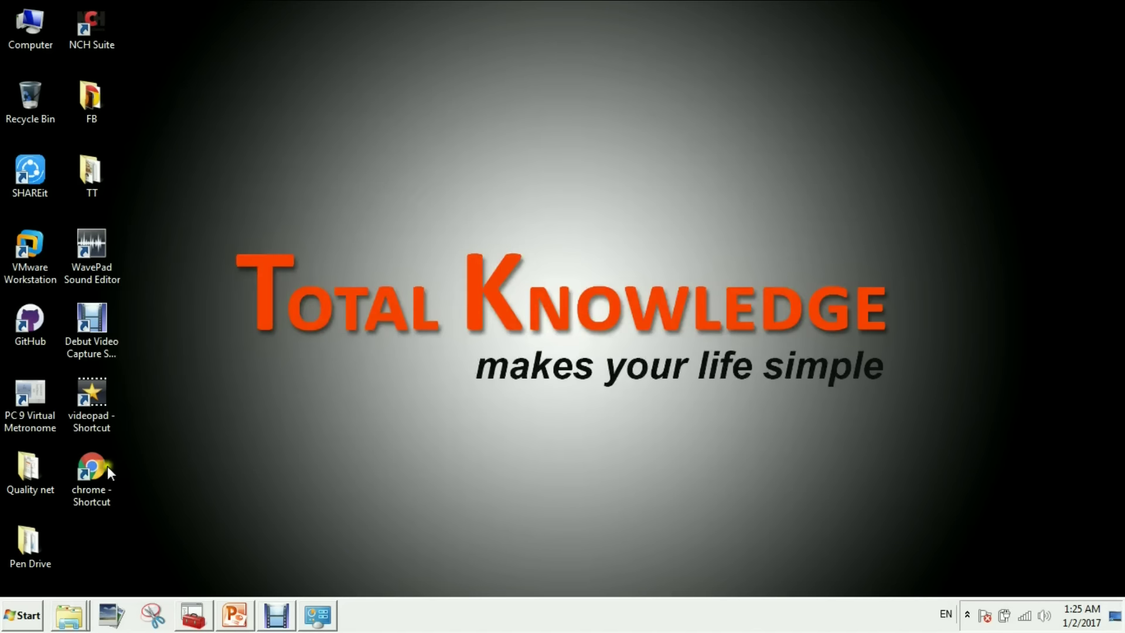
Inspect the target path in the new chrome shortcut's properties for any appended site address, and close them without changes.
left_click(91, 458)
right_click(92, 458)
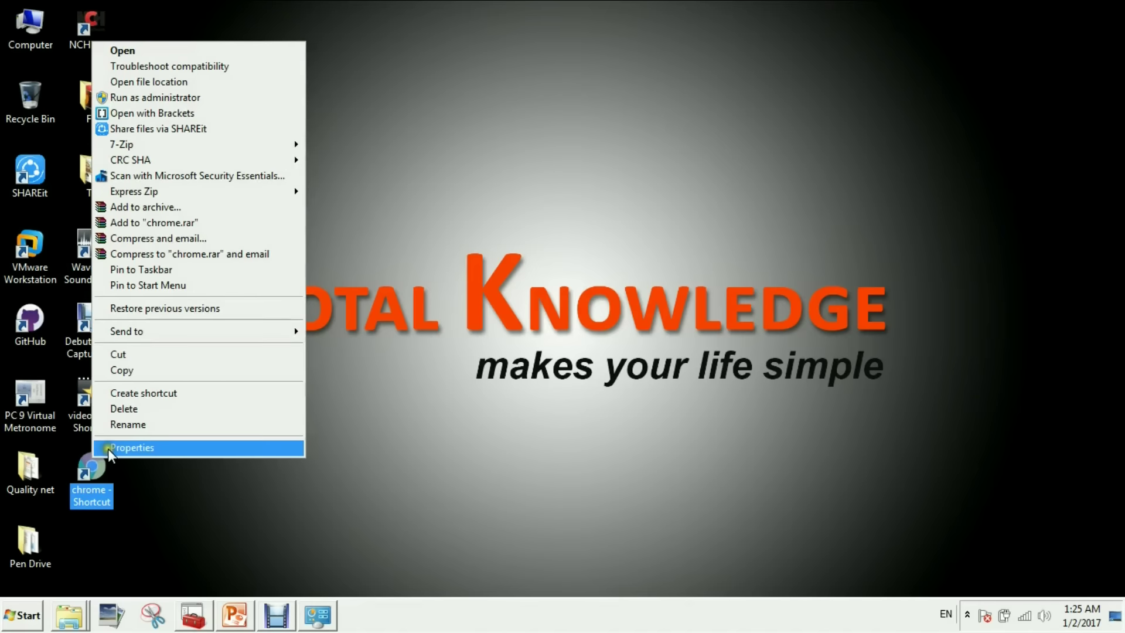
left_click(108, 448)
left_click_drag(307, 172, 373, 131)
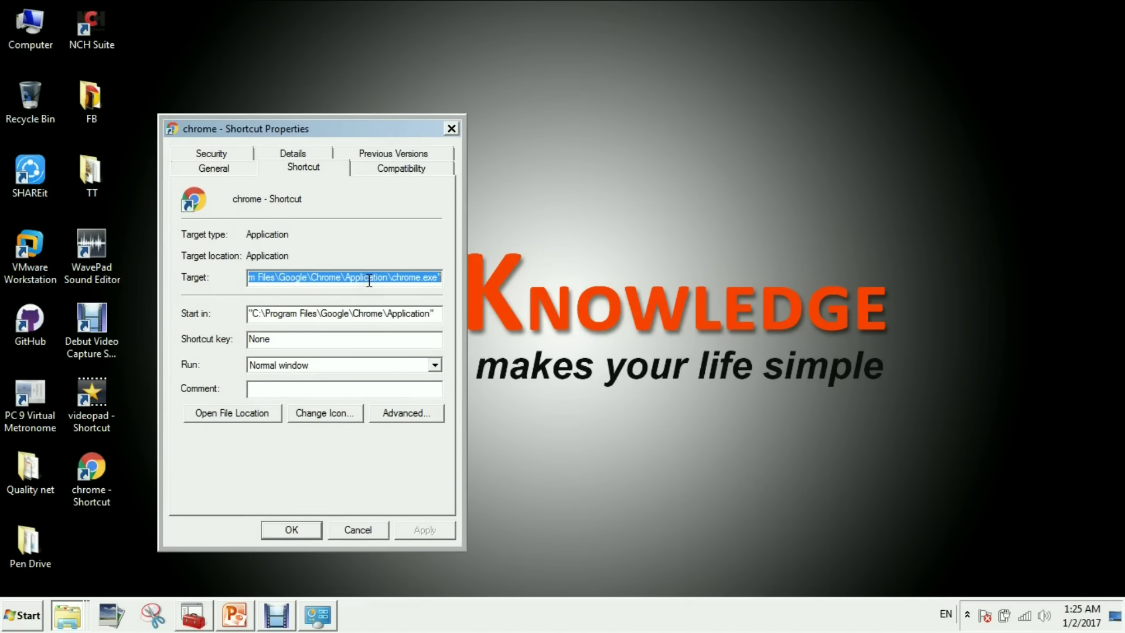
key("End")
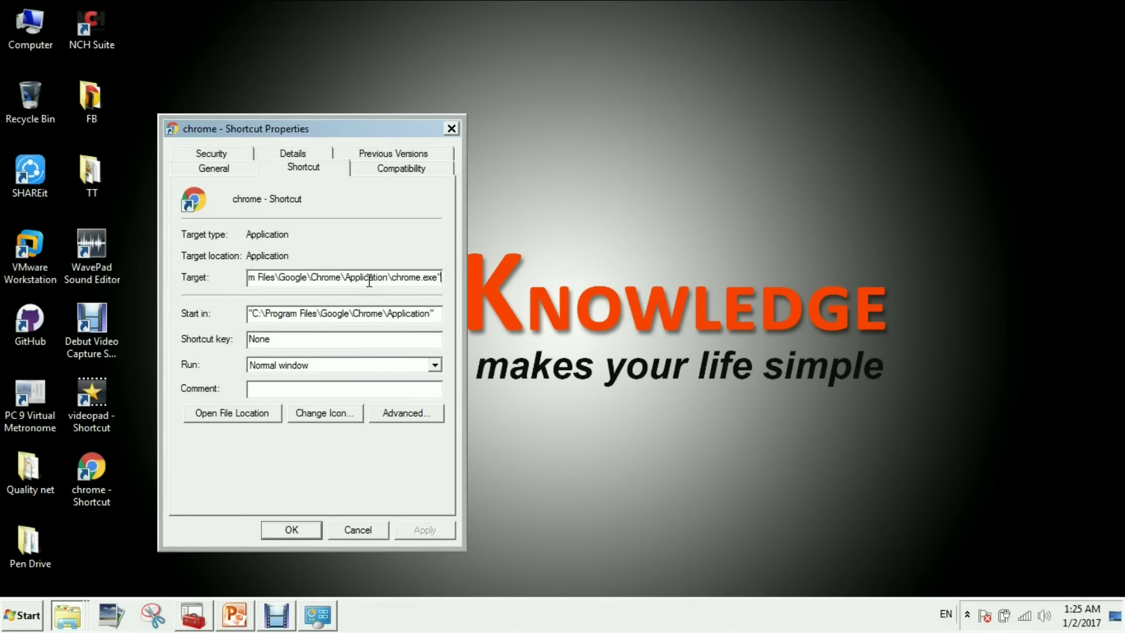
left_click(354, 529)
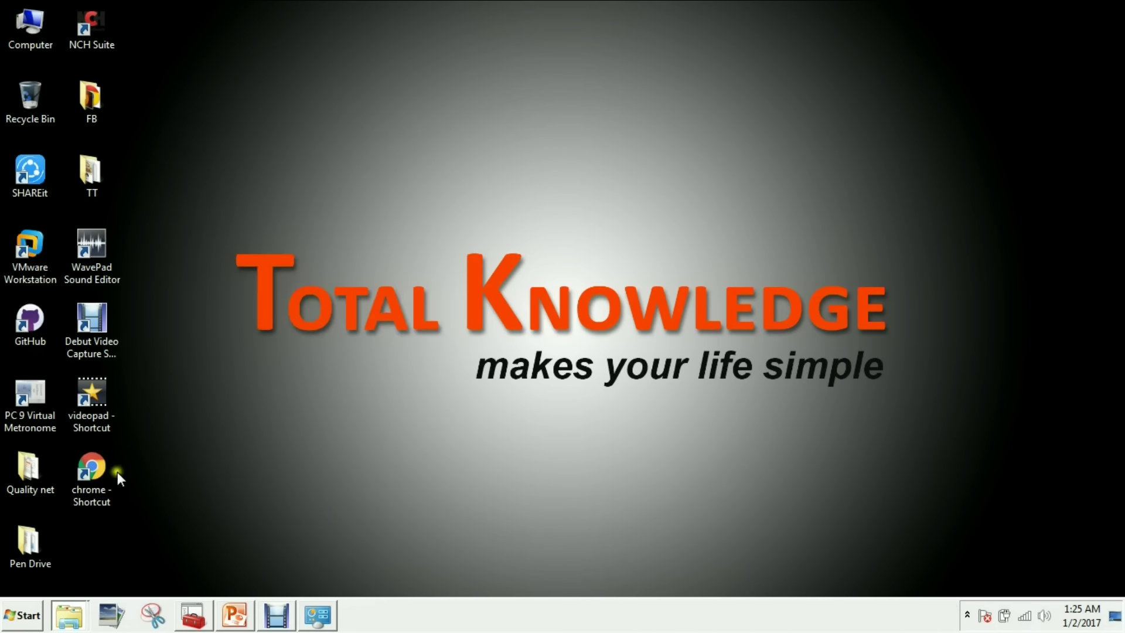
Launch Chrome from the new desktop shortcut and check which start page loads.
left_click(94, 458)
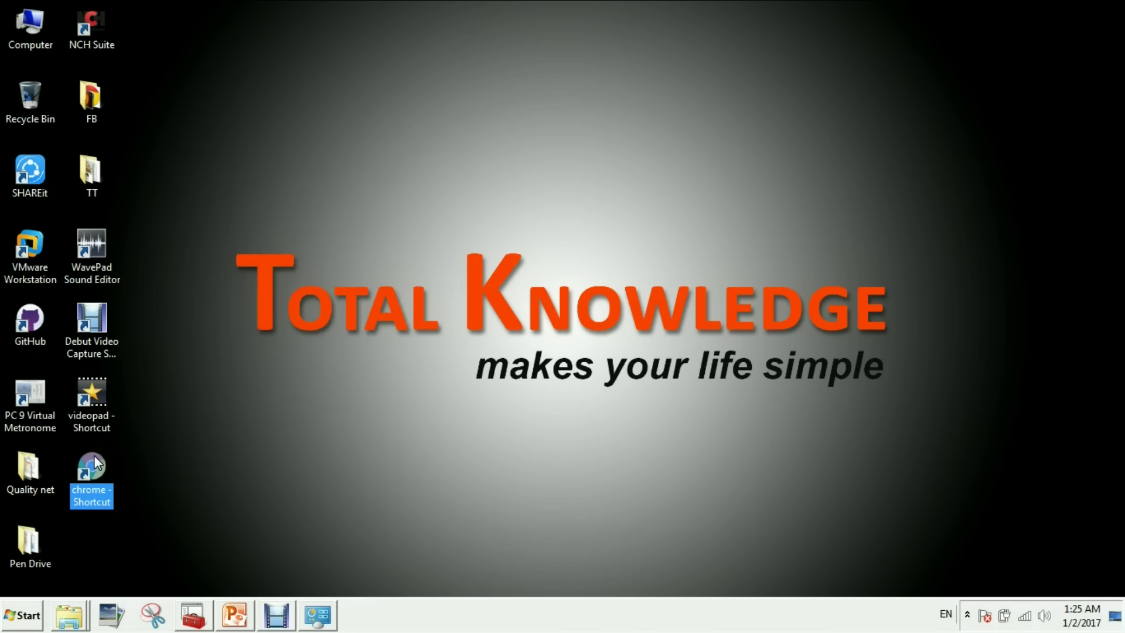
double_click(94, 457)
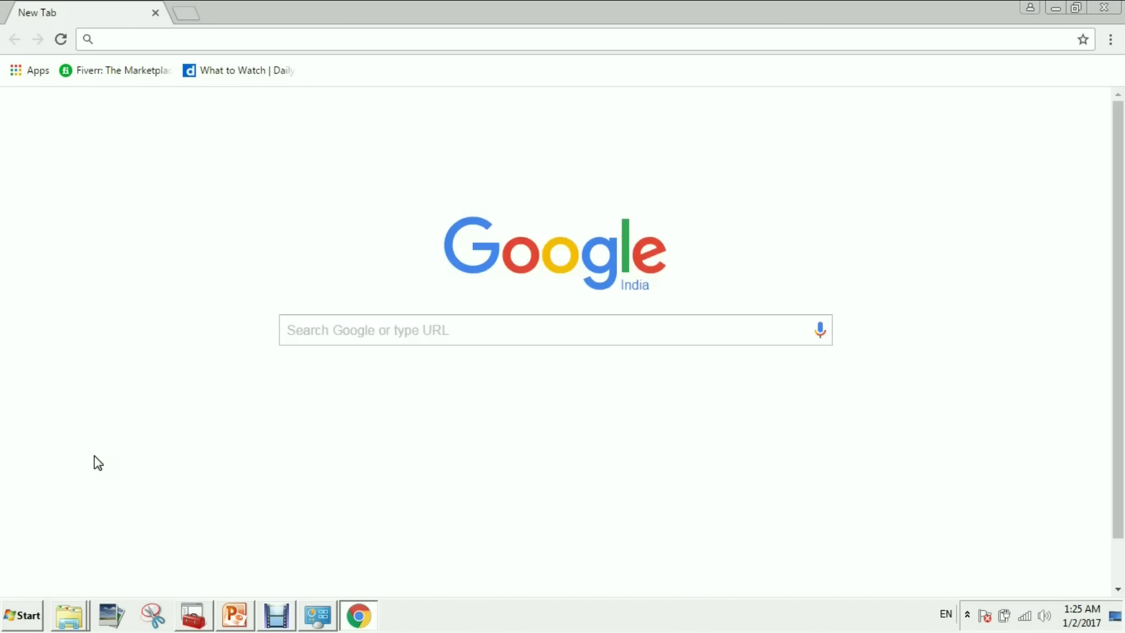
left_click(383, 207)
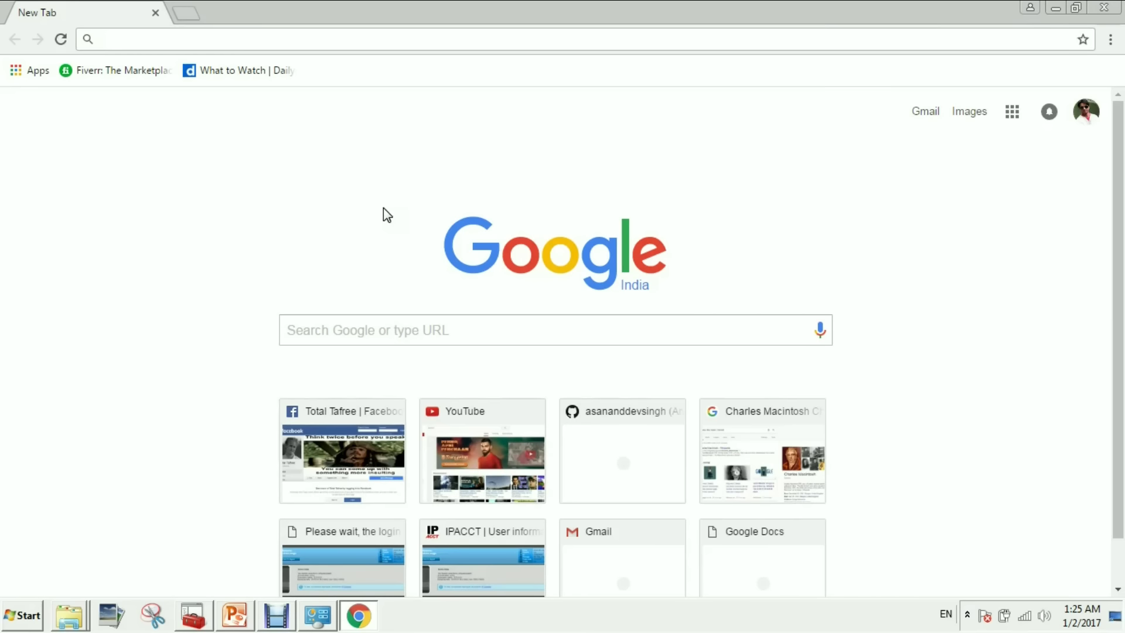
left_click(1110, 39)
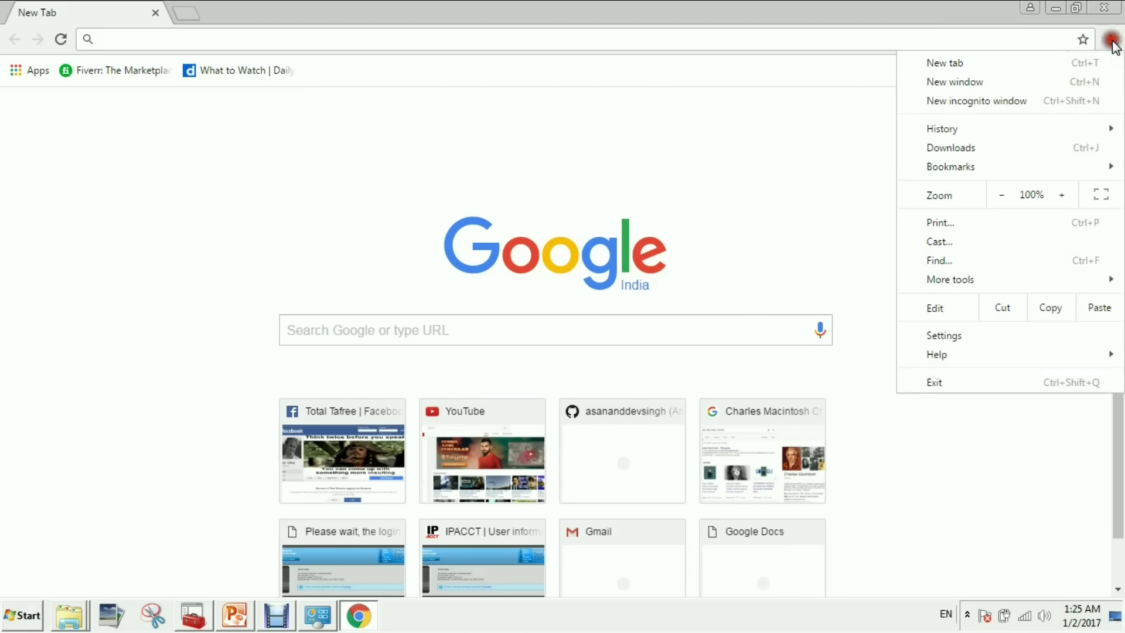
left_click(949, 333)
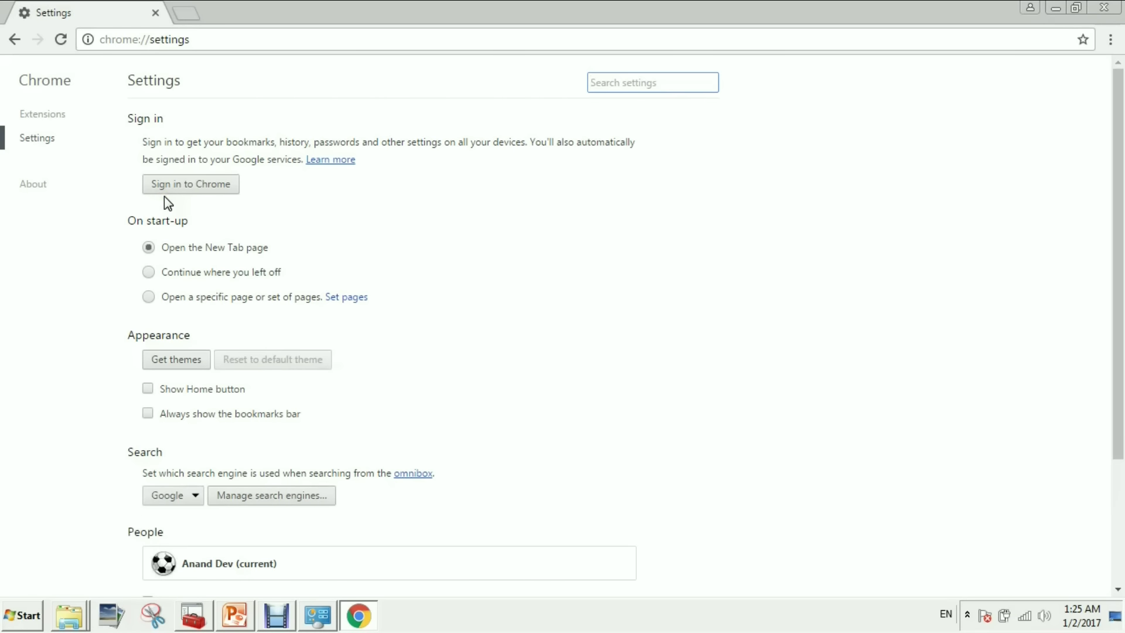
left_click(69, 339)
scroll(71, 344, "down", 1)
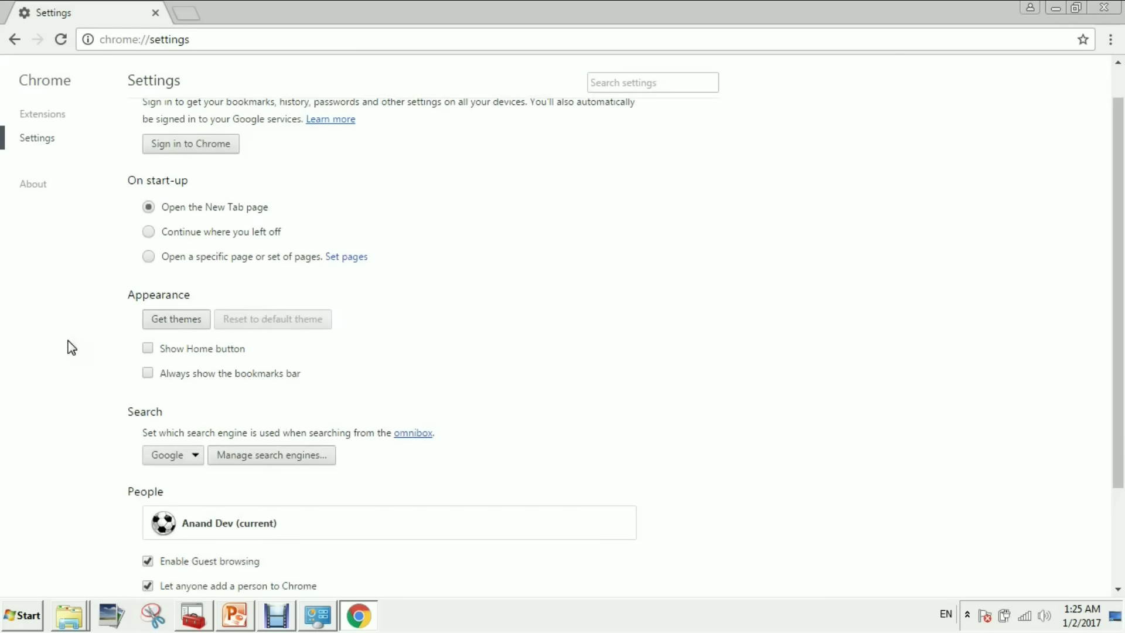
left_click(350, 256)
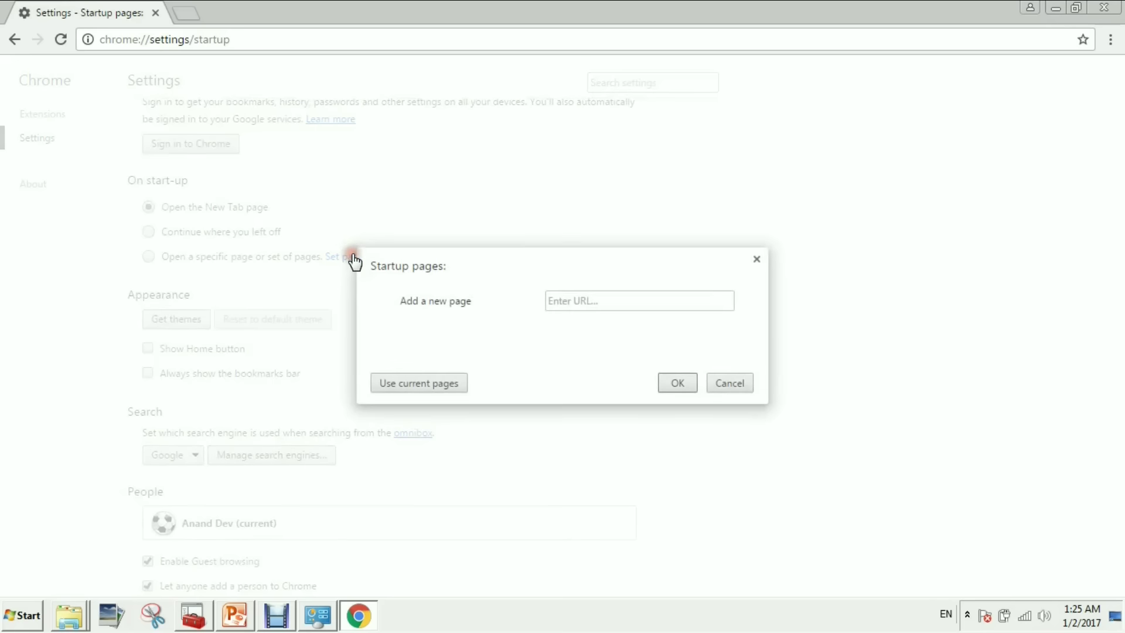
left_click(597, 302)
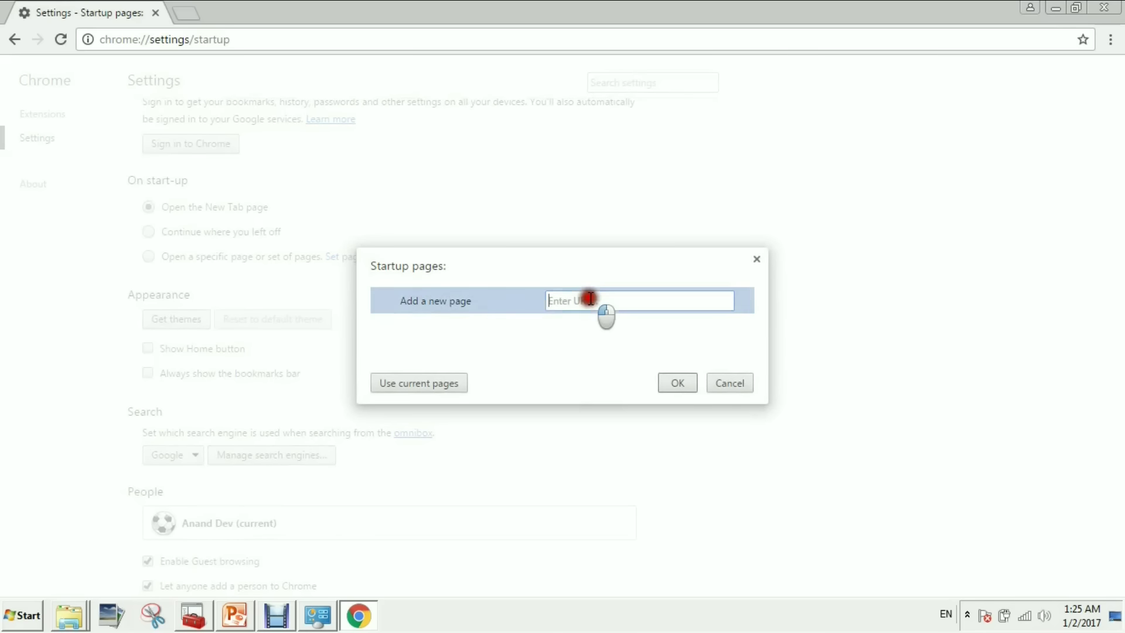
type("goo")
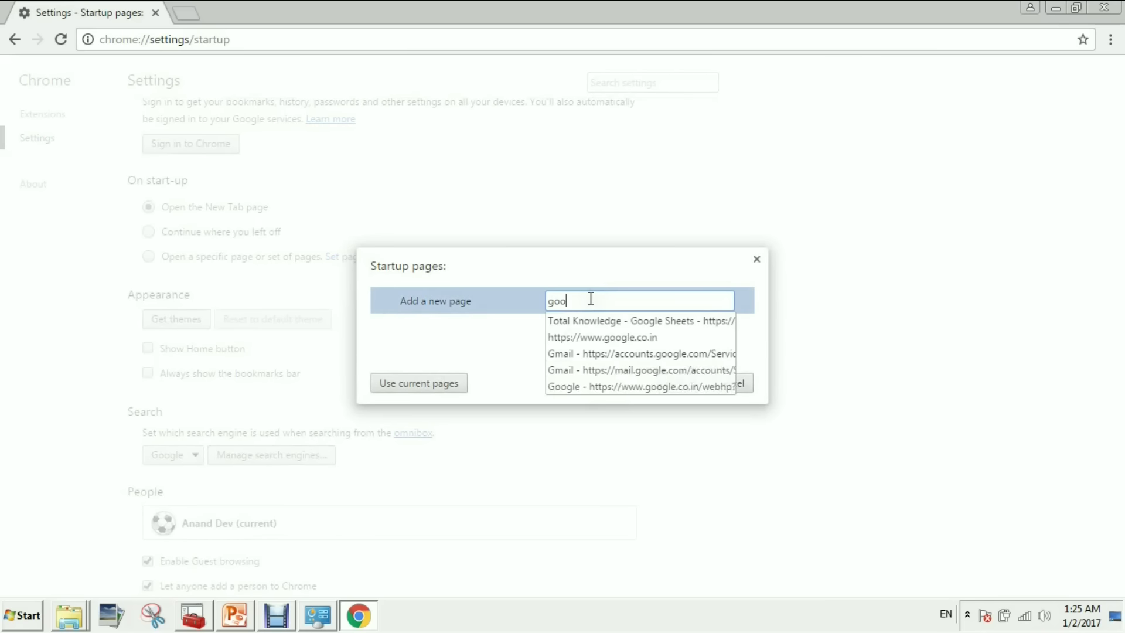
key("Down")
key("Down")
key("Return")
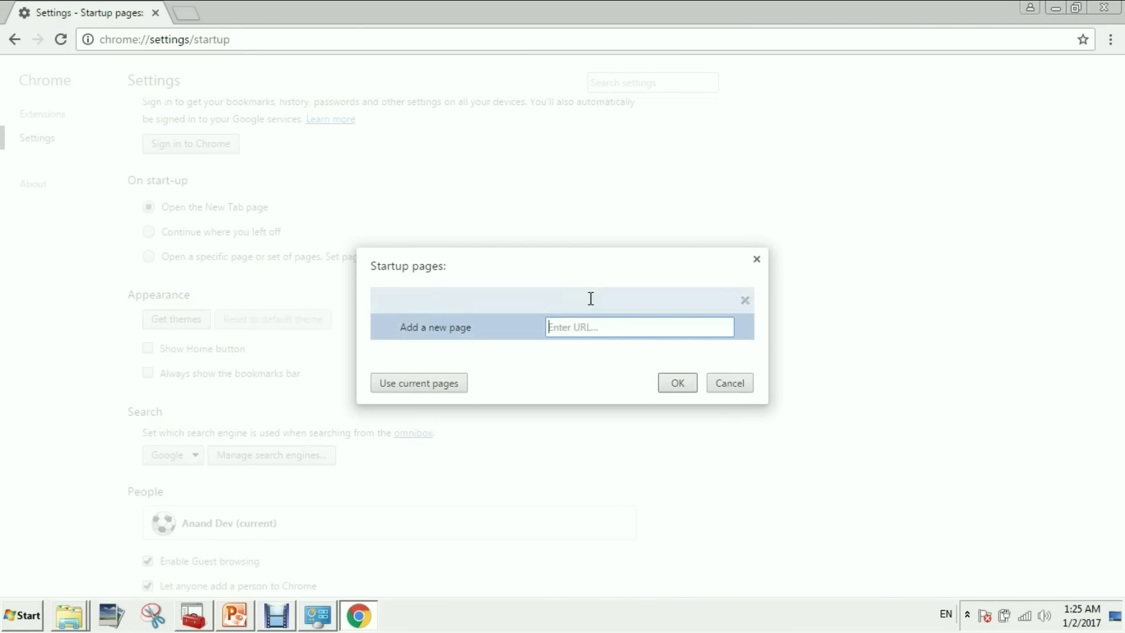
left_click(678, 382)
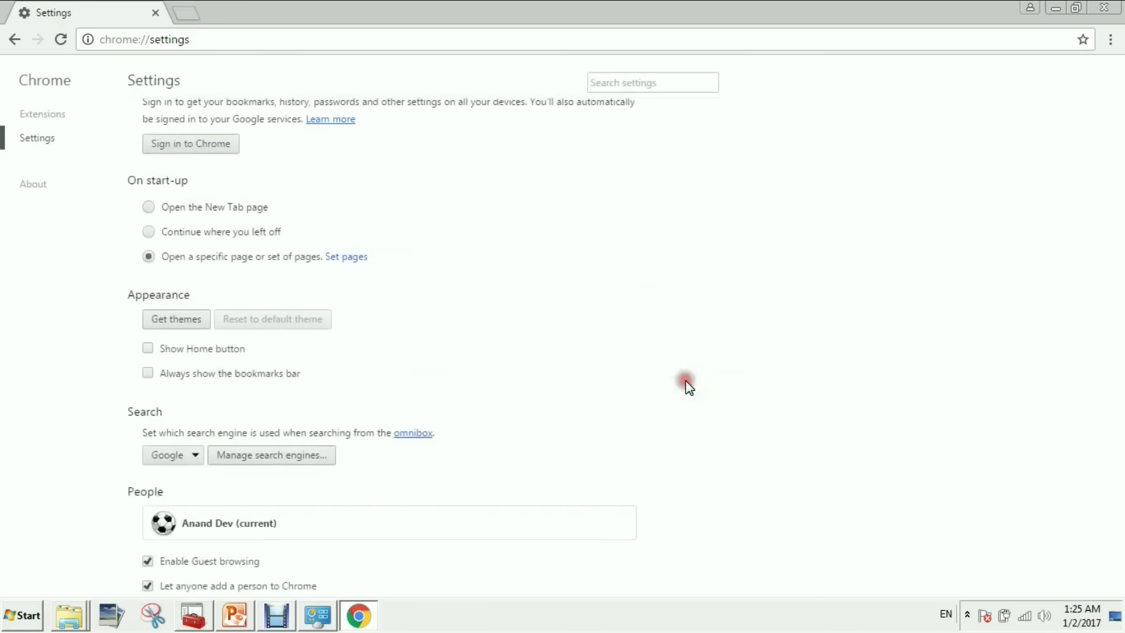
Review Chrome's list of search engines and its installed extensions for unwanted entries.
scroll(118, 363, "down", 2)
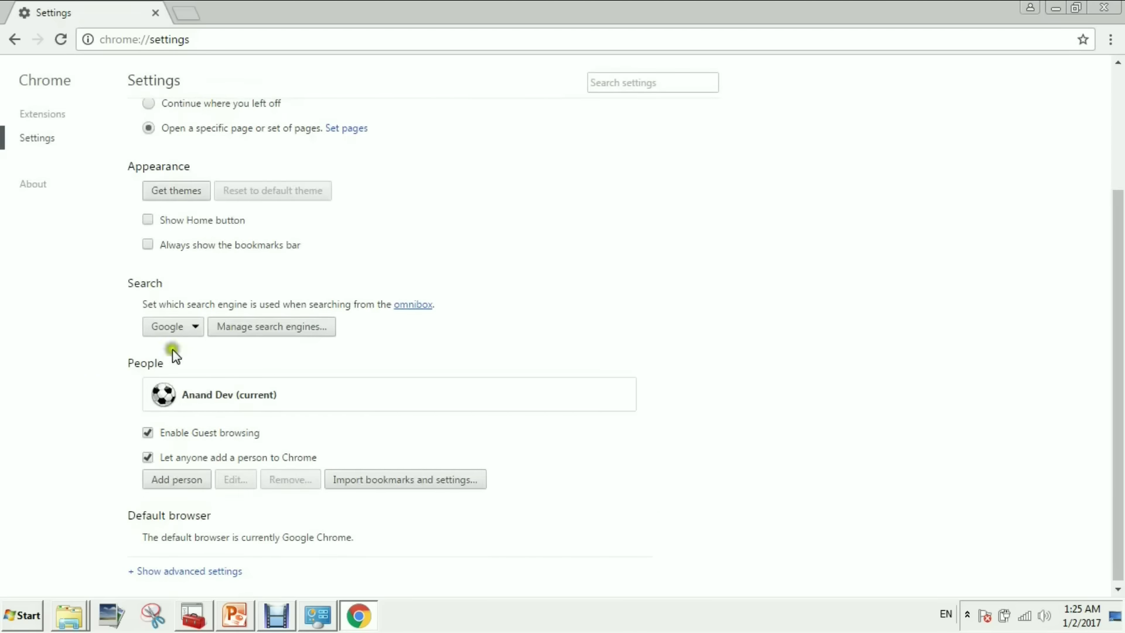
left_click(262, 324)
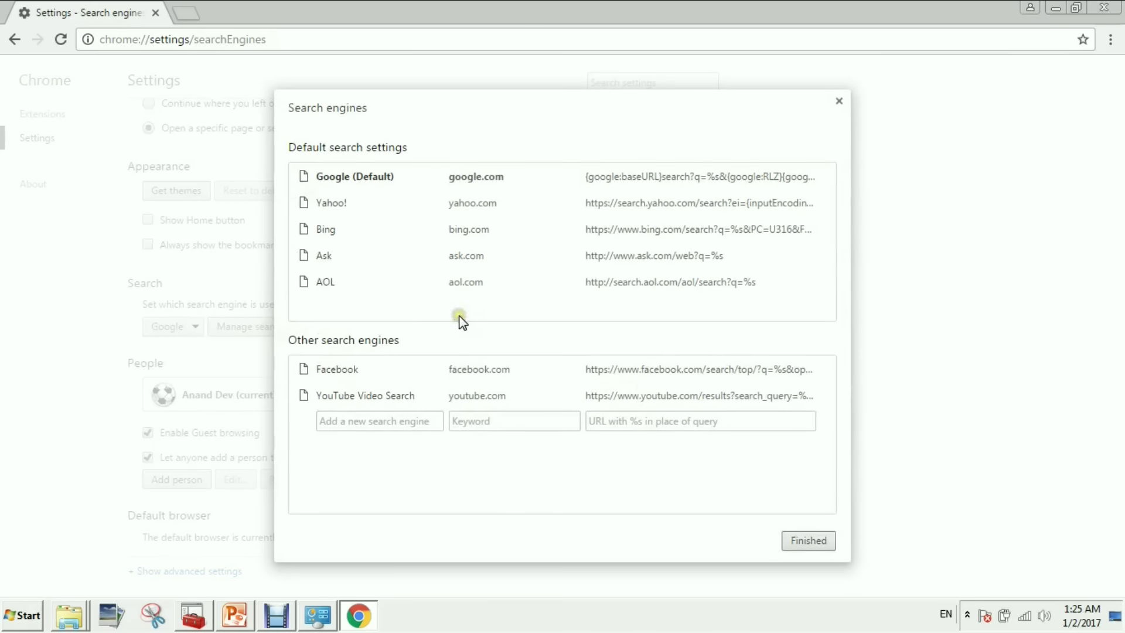
mouse_move(687, 281)
mouse_move(715, 205)
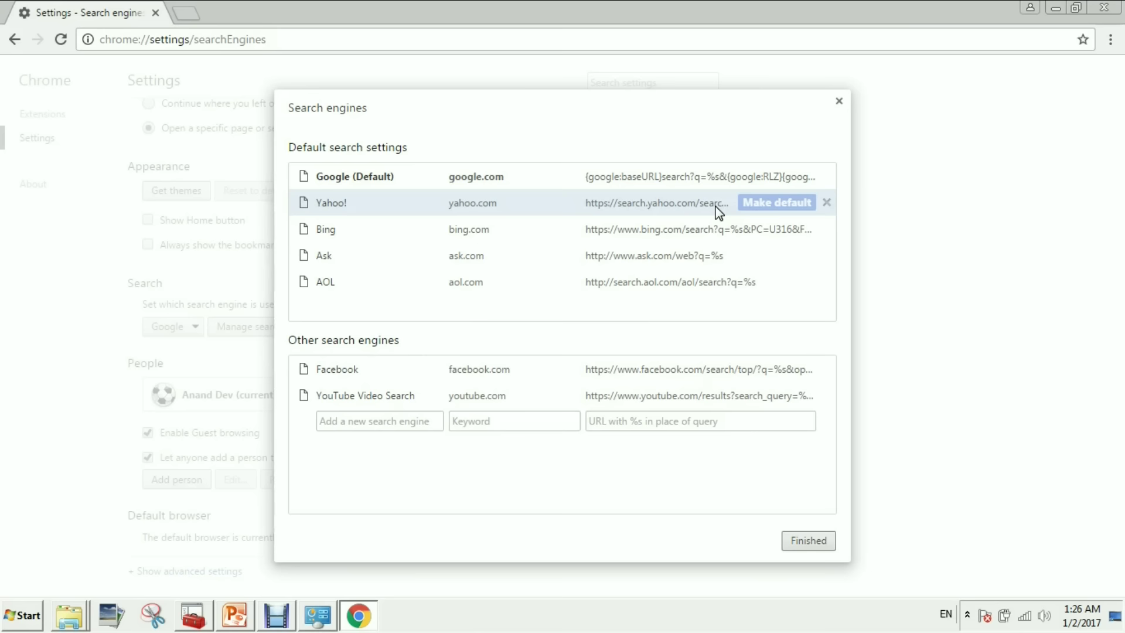
left_click(825, 561)
left_click(806, 540)
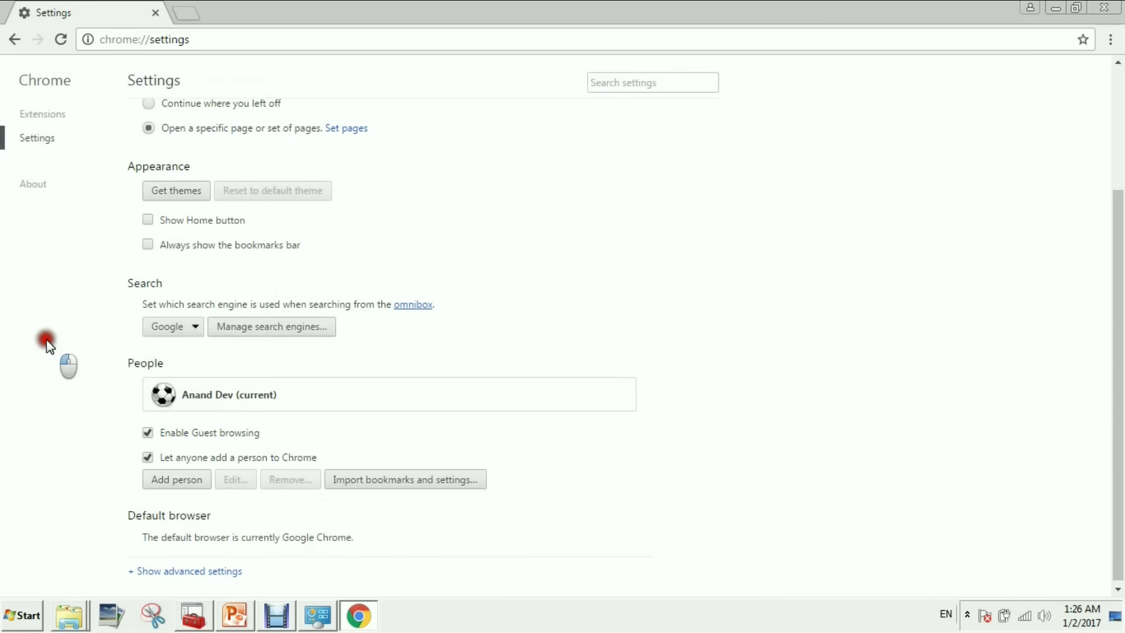
scroll(46, 339, "up", 3)
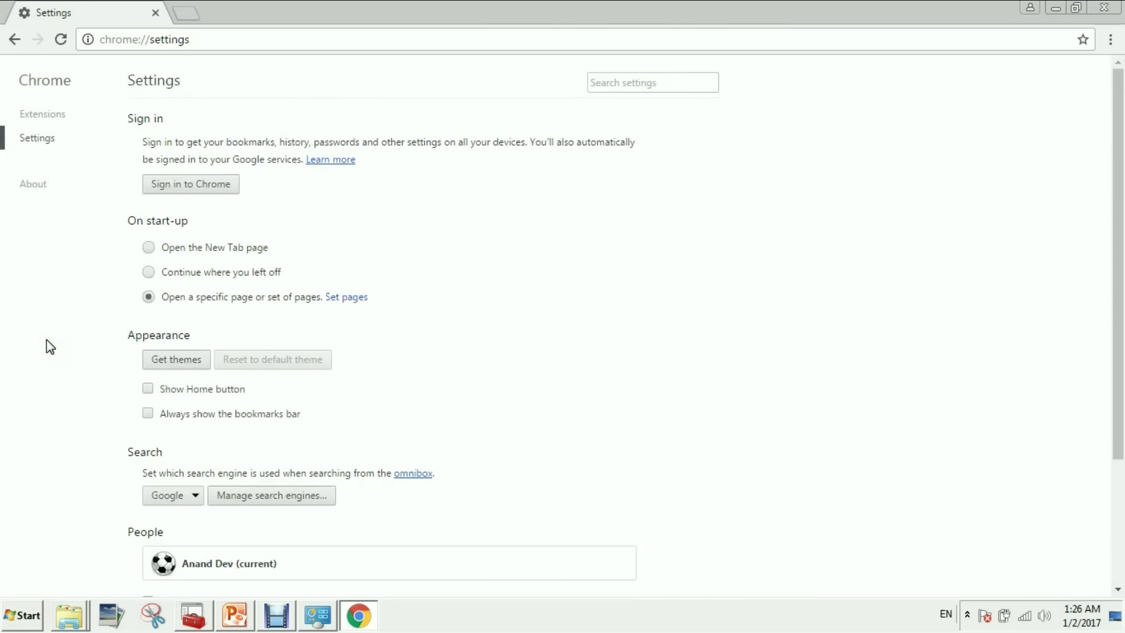
left_click(60, 116)
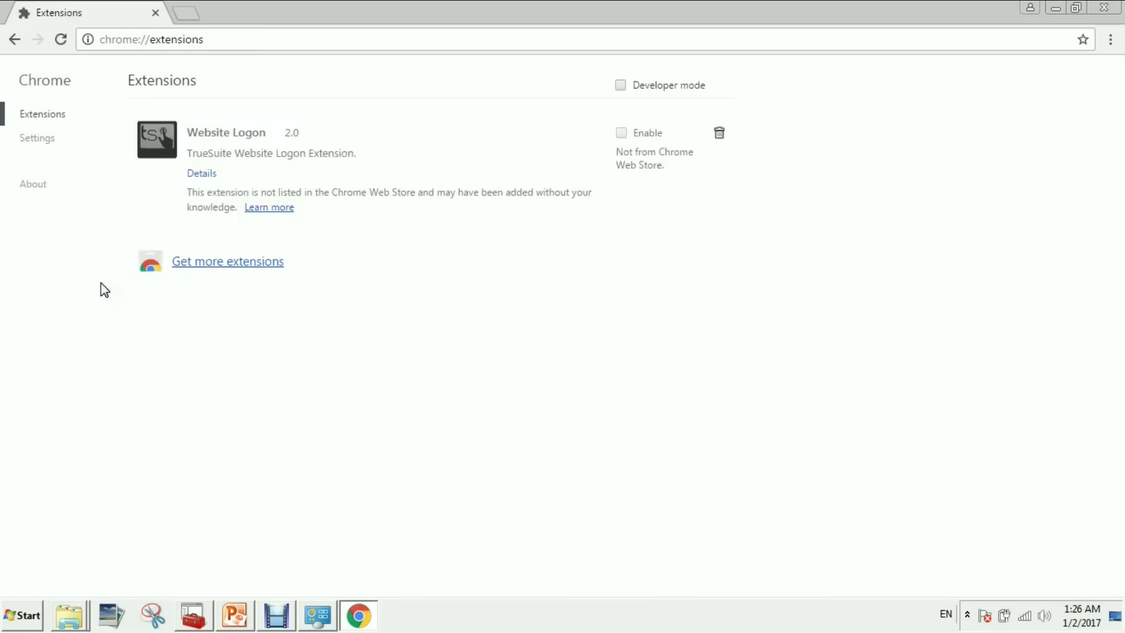
Restart Chrome from its desktop shortcut to check the start page, and close it.
left_click(1104, 7)
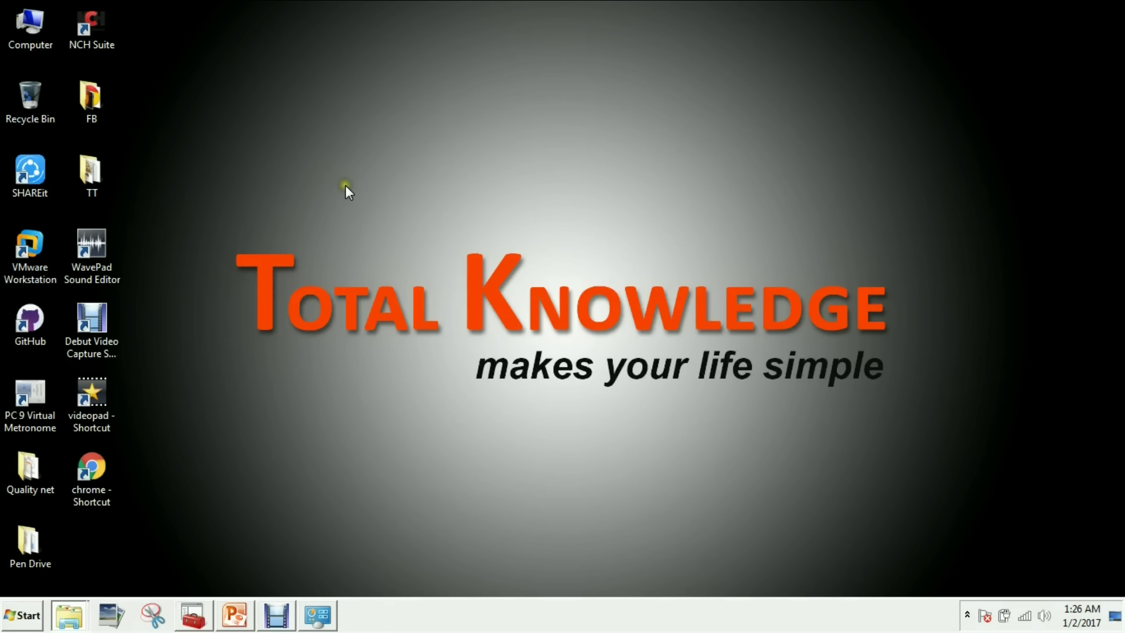
left_click(84, 459)
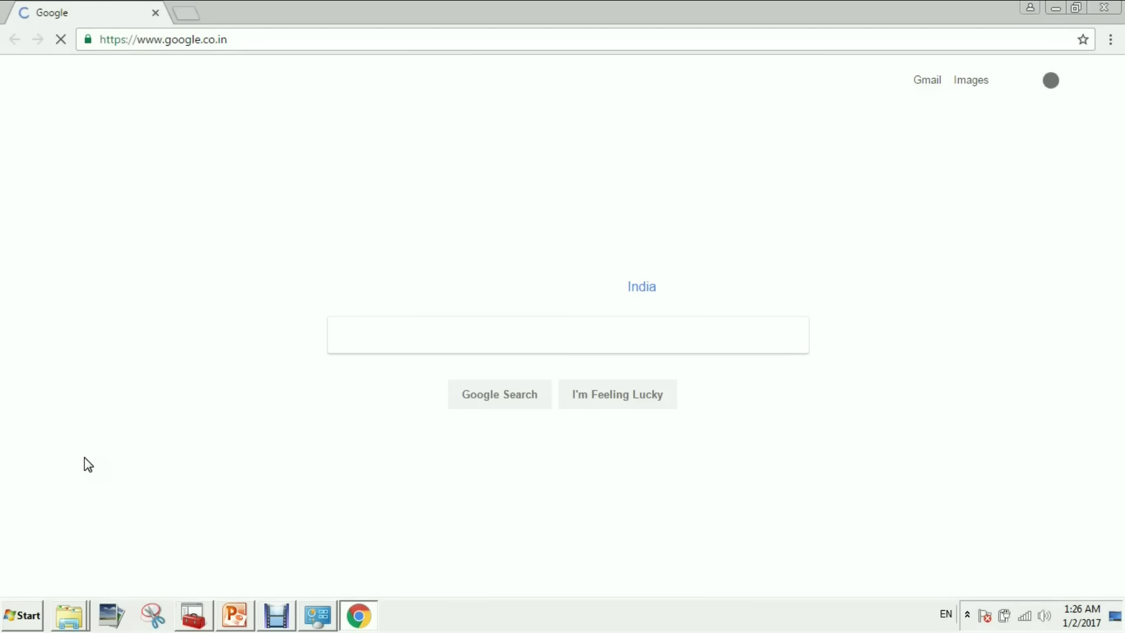
left_click(1103, 7)
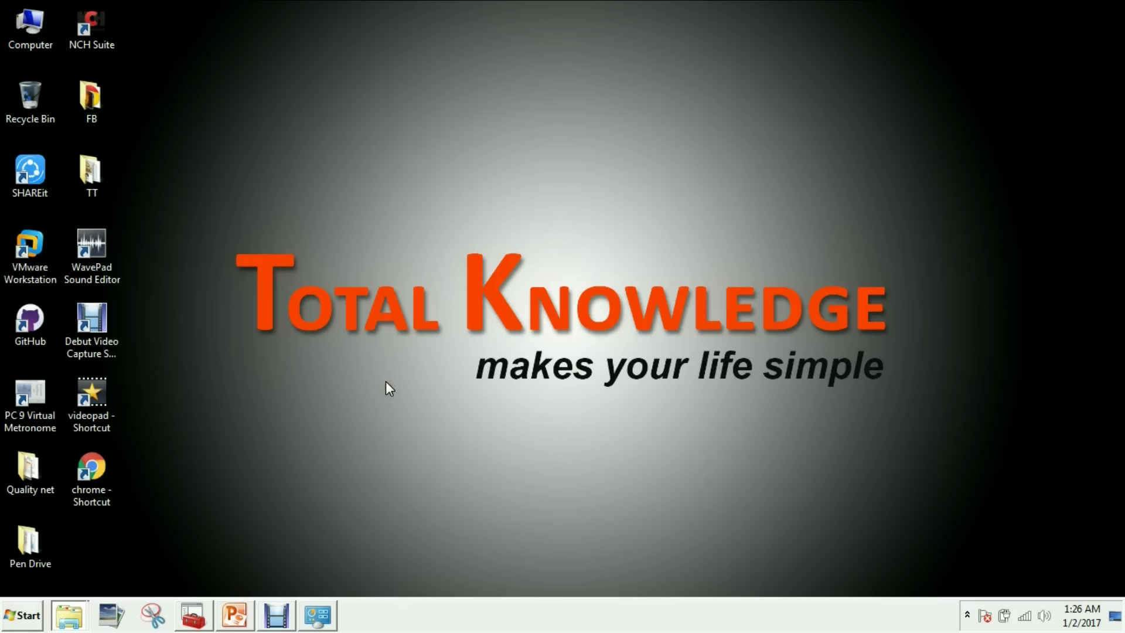
In the Windows Services list, find the ed2k idle service and widen the Description column to read its description.
key("alt+Tab")
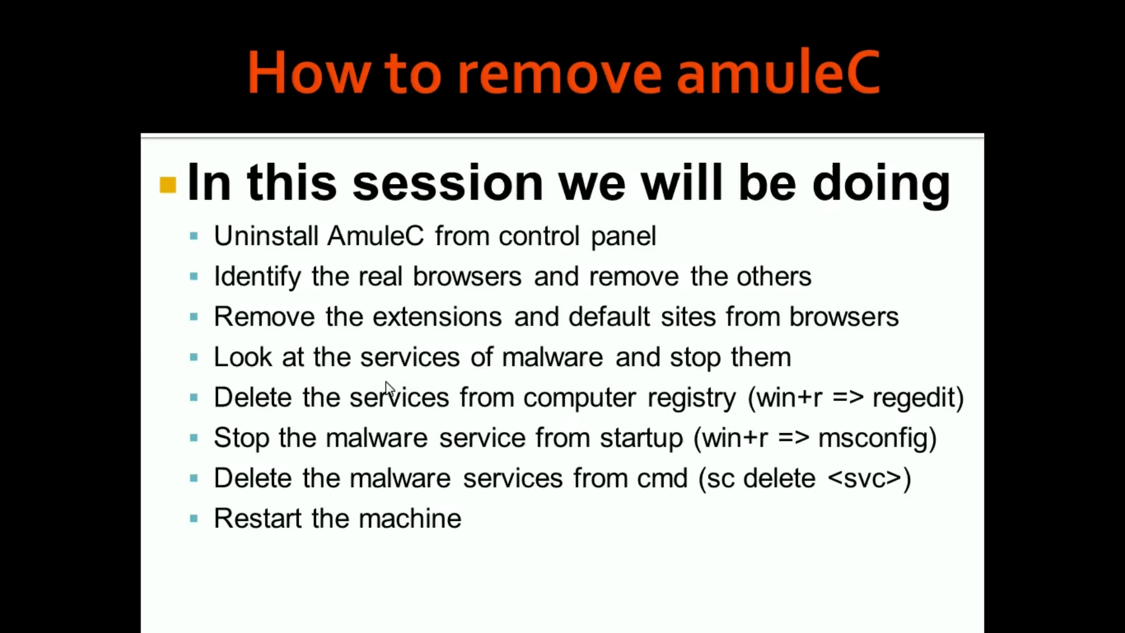
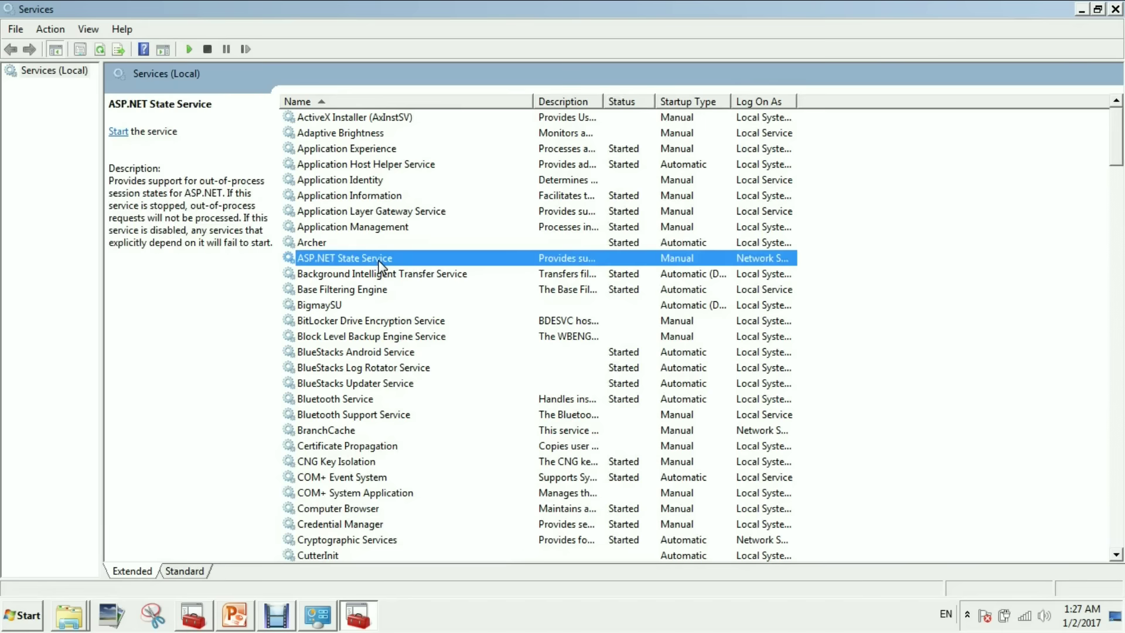
scroll(378, 264, "down", 1)
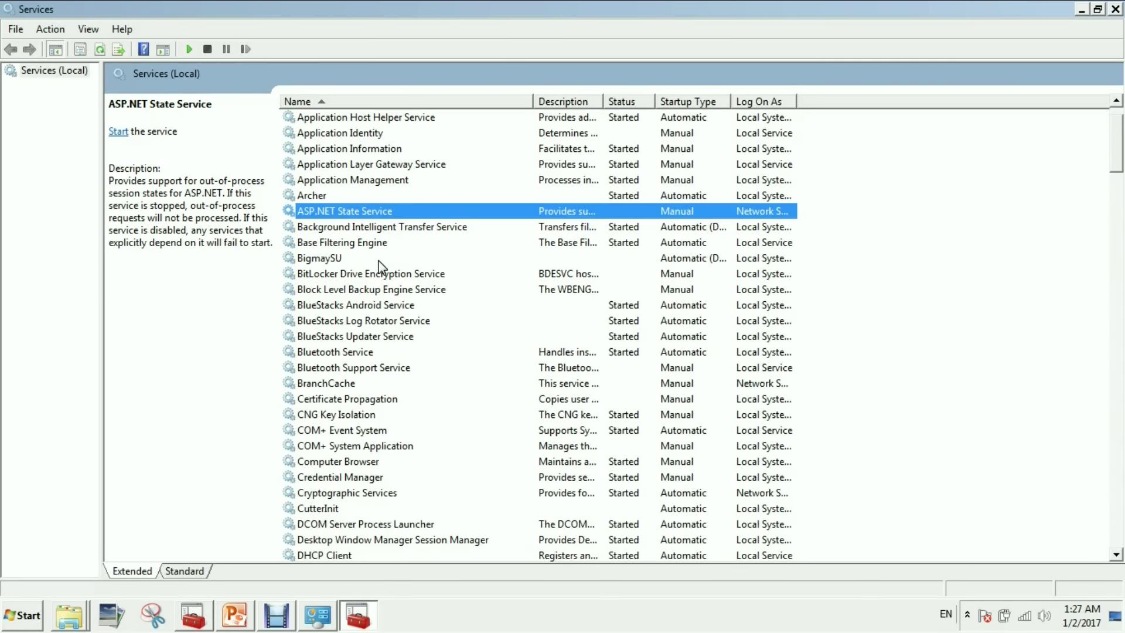
scroll(378, 264, "down", 2)
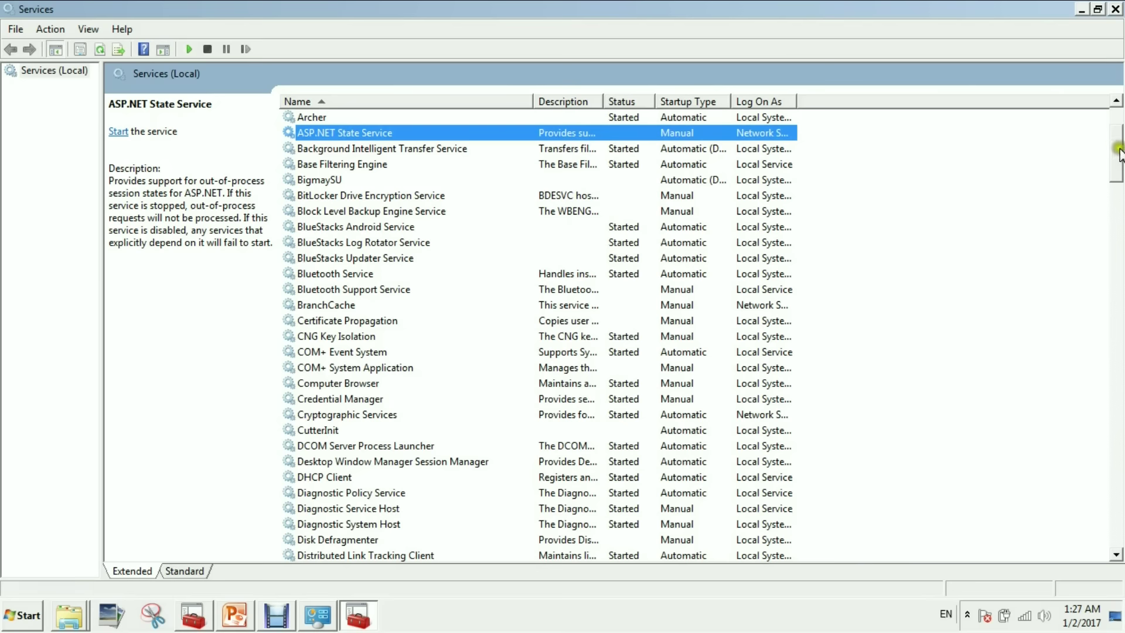
left_click_drag(1116, 147, 1108, 96)
left_click(362, 227)
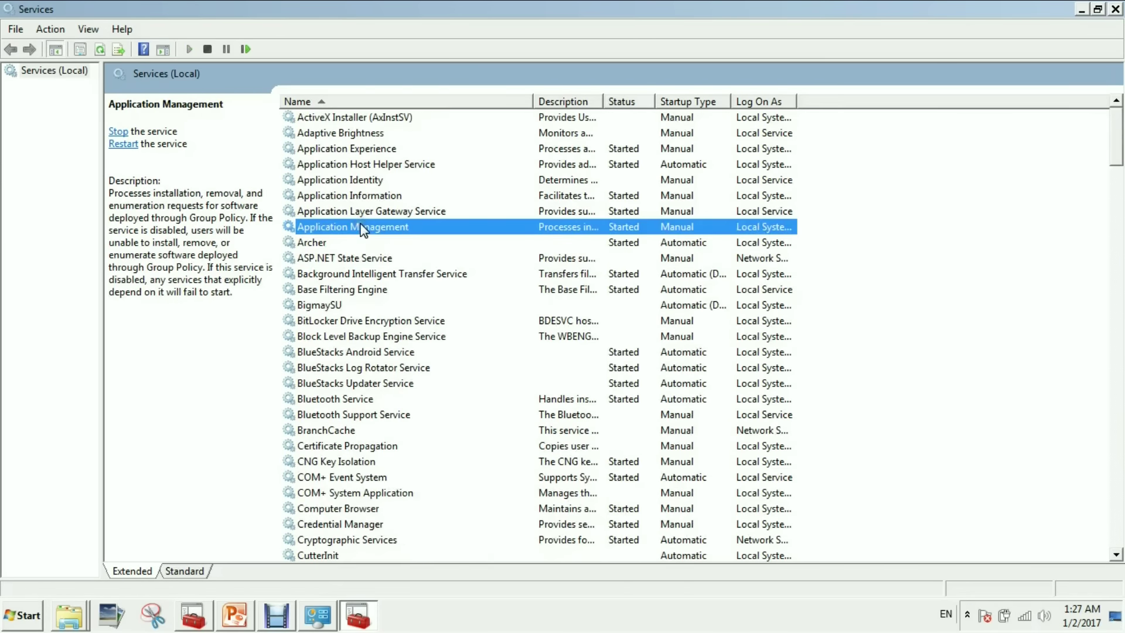
key("e")
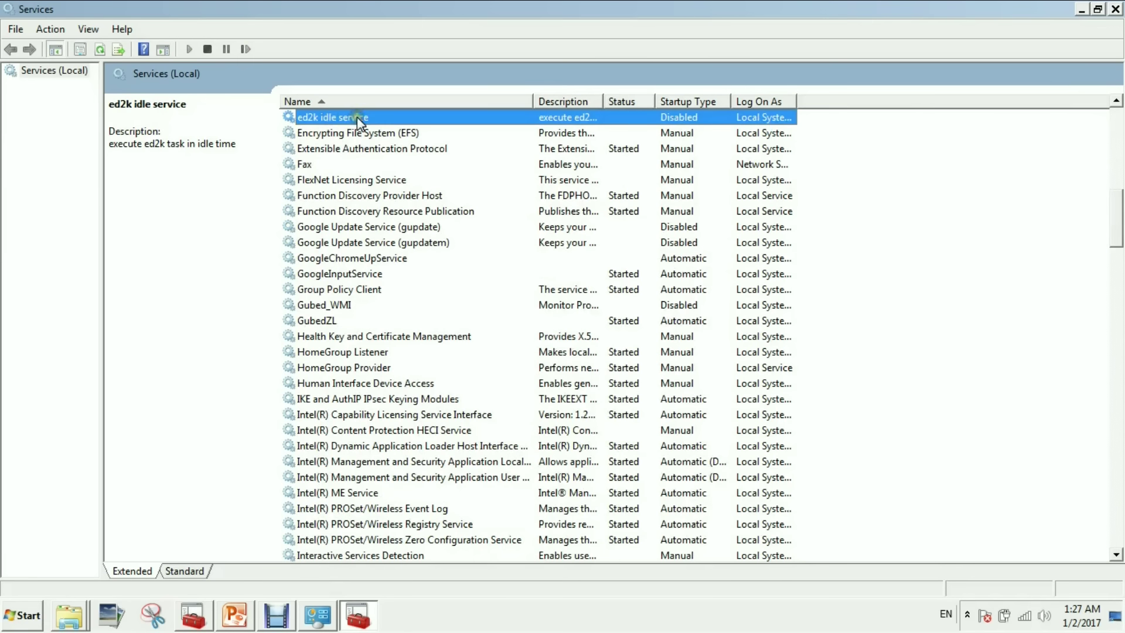
left_click_drag(601, 101, 707, 104)
left_click(657, 115)
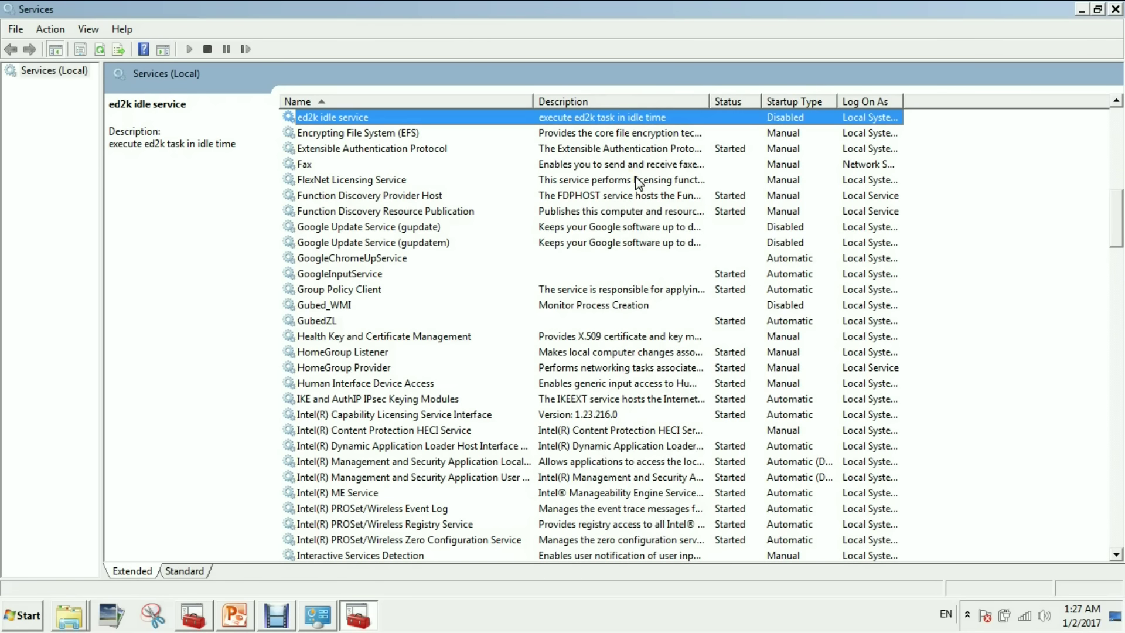
Inspect the Gubed_WMI, GubedZL and ed2k idle service entries, and minimize the Services window.
left_click(626, 135)
left_click(352, 307)
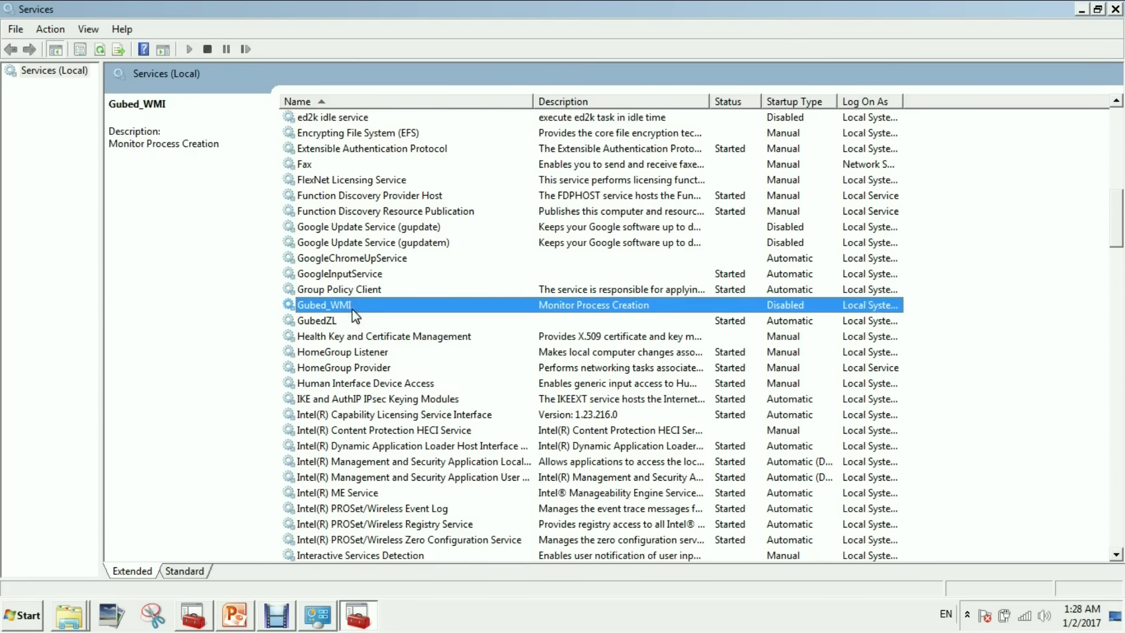
left_click(354, 319)
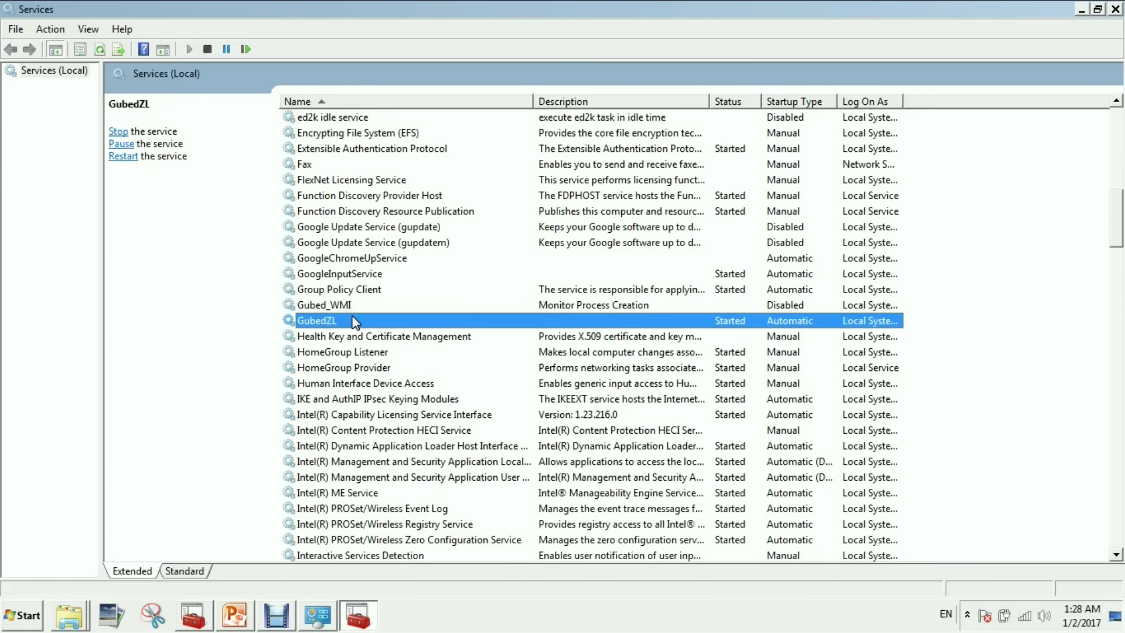
left_click(352, 309)
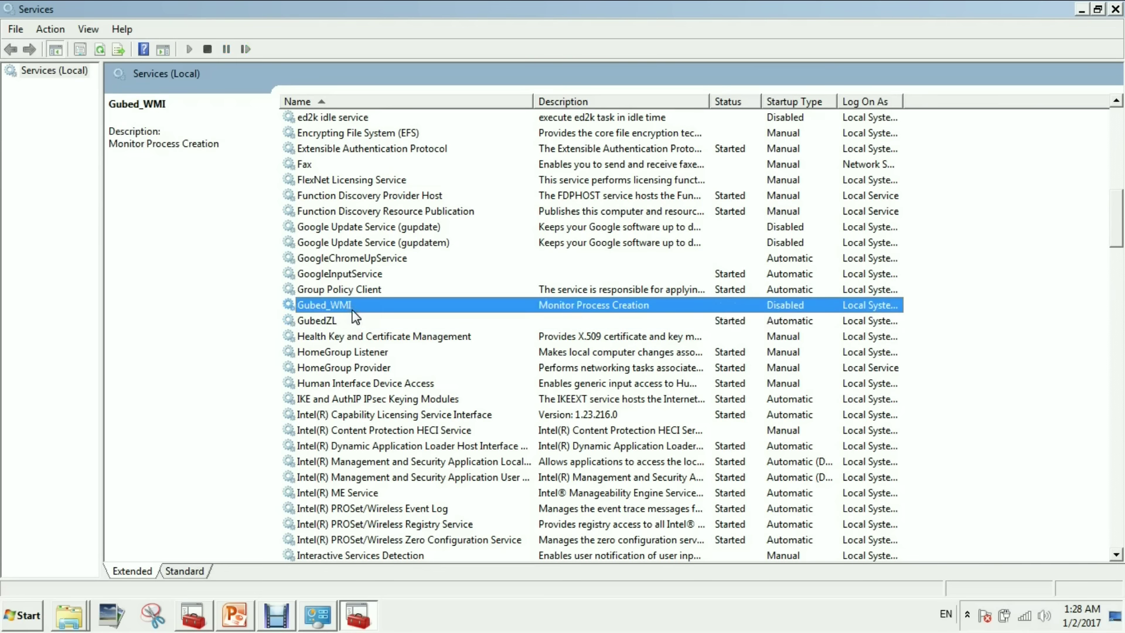
left_click(412, 120)
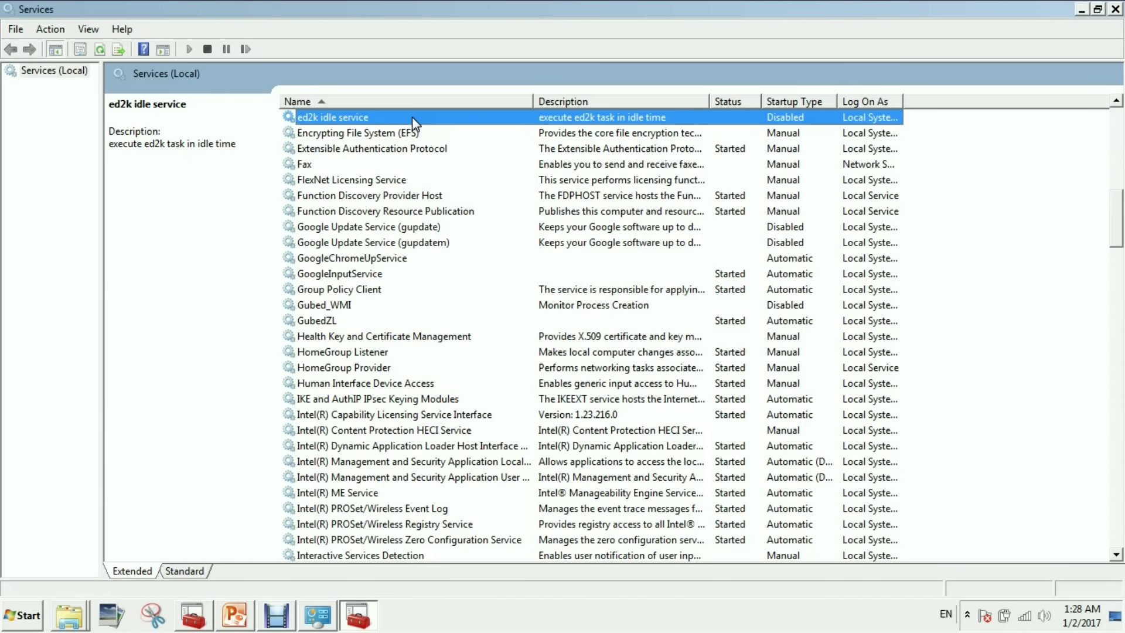
left_click(1079, 8)
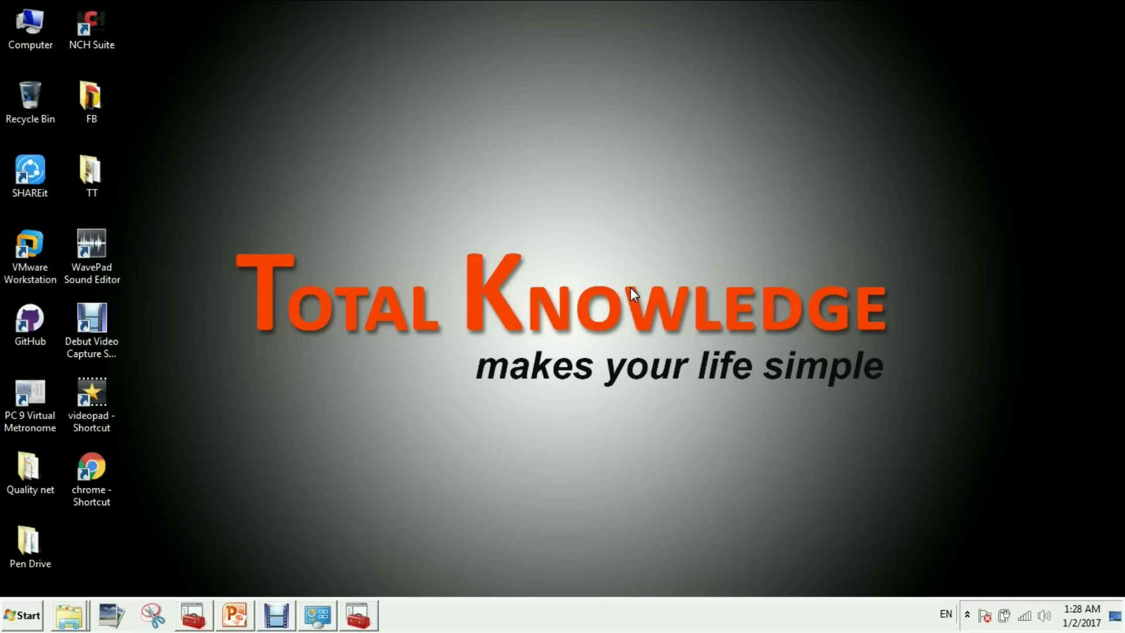
Check the removal checklist slide, exit the slide show and launch the Registry Editor with the regedit command.
key("alt+Tab")
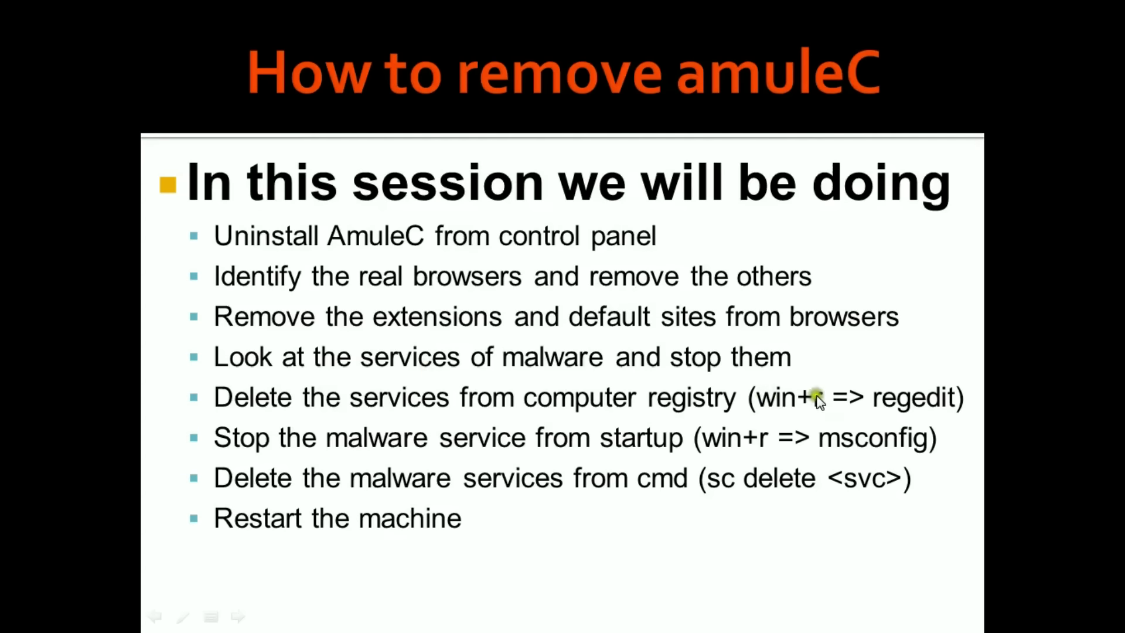
key("Escape")
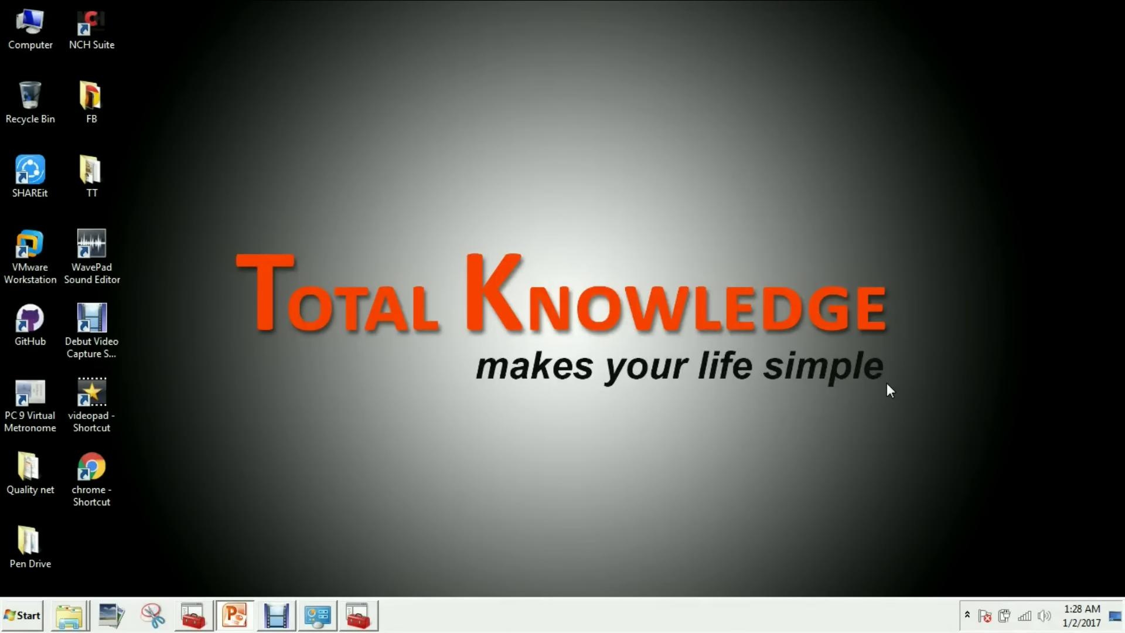
left_click(557, 253)
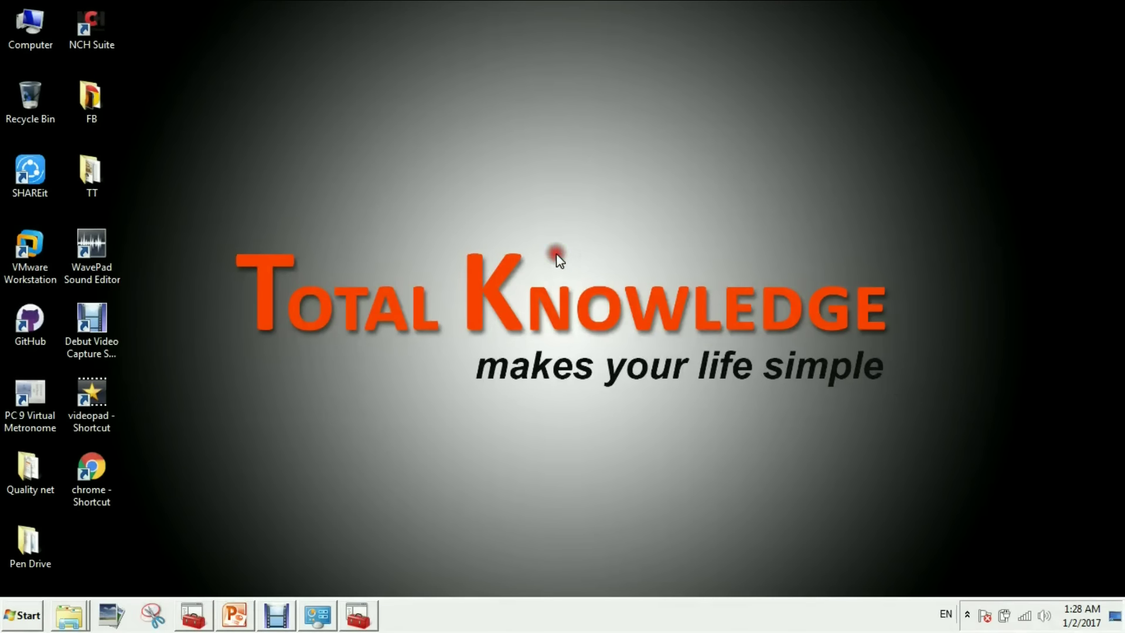
key("super+r")
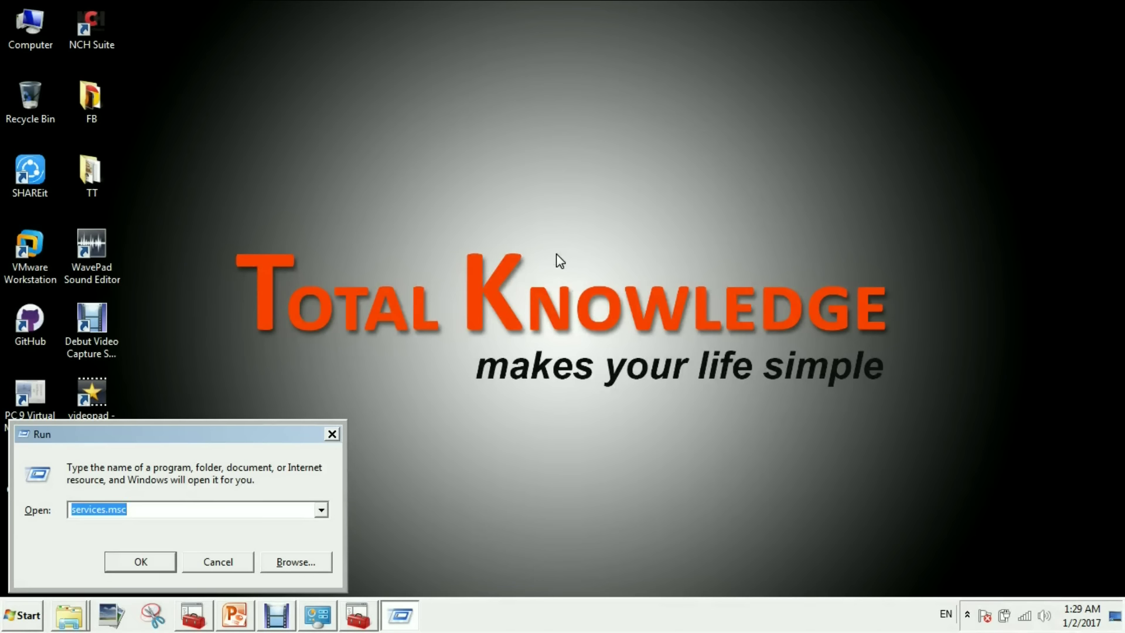
type("re")
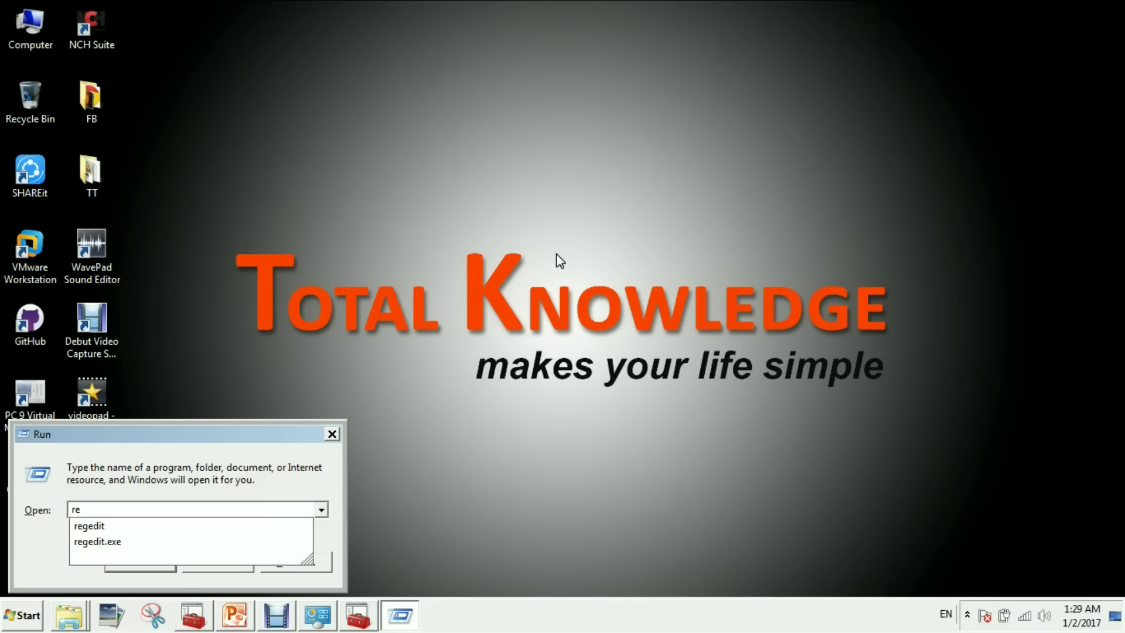
type("gedit")
key("Return")
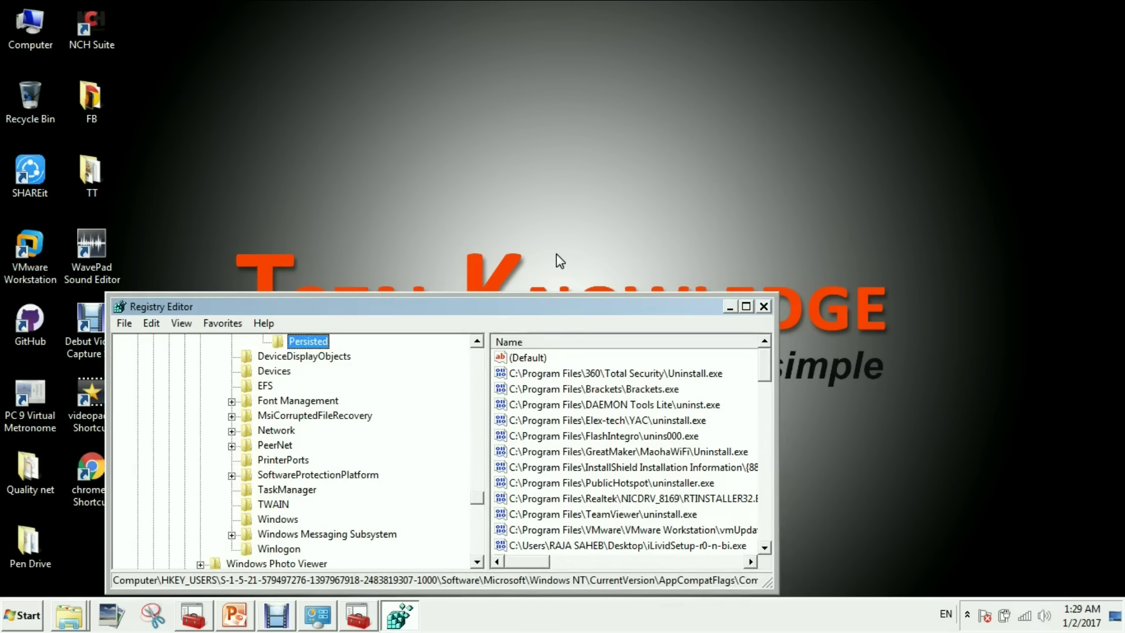
Maximize the Registry Editor, collapse the HKEY_USERS branch and select HKEY_CLASSES_ROOT.
left_click_drag(553, 307, 630, 9)
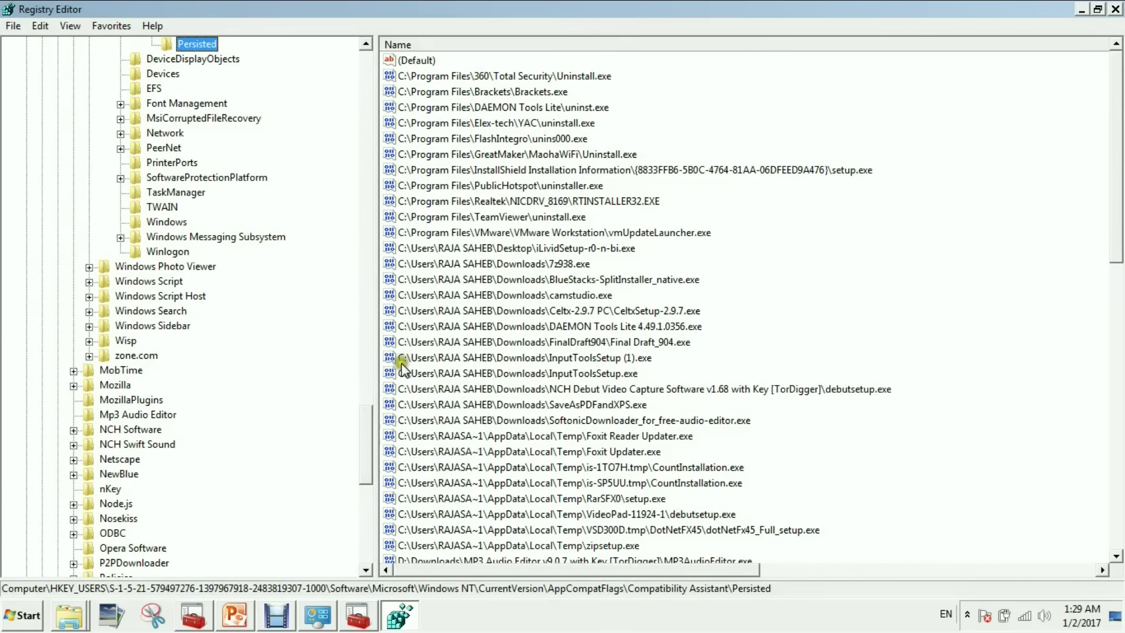
left_click_drag(370, 426, 364, 49)
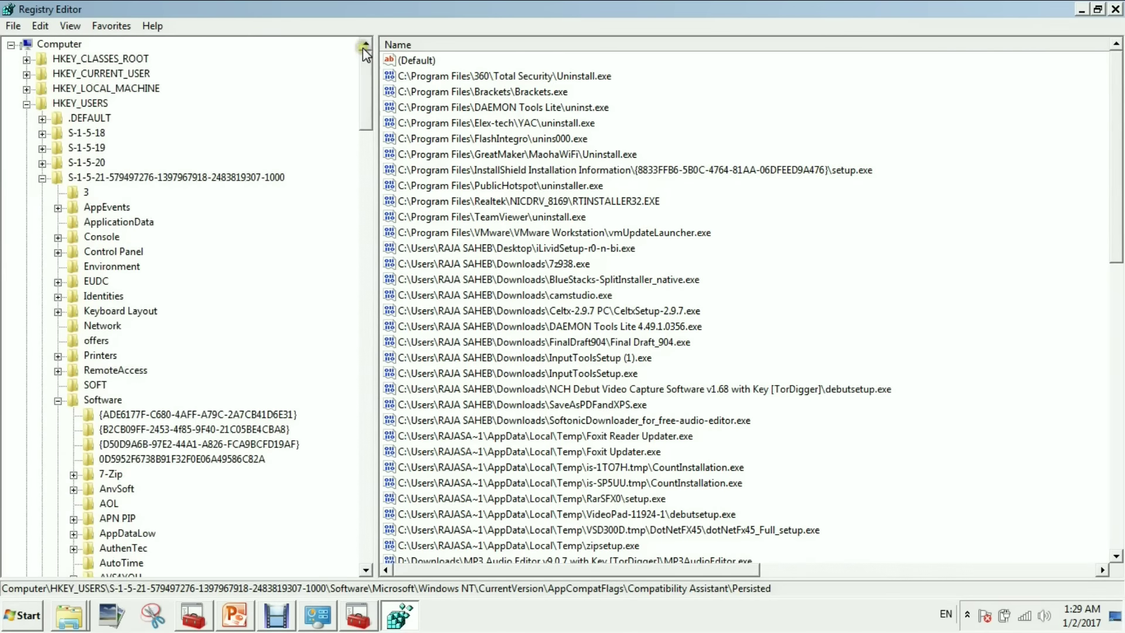
left_click(27, 103)
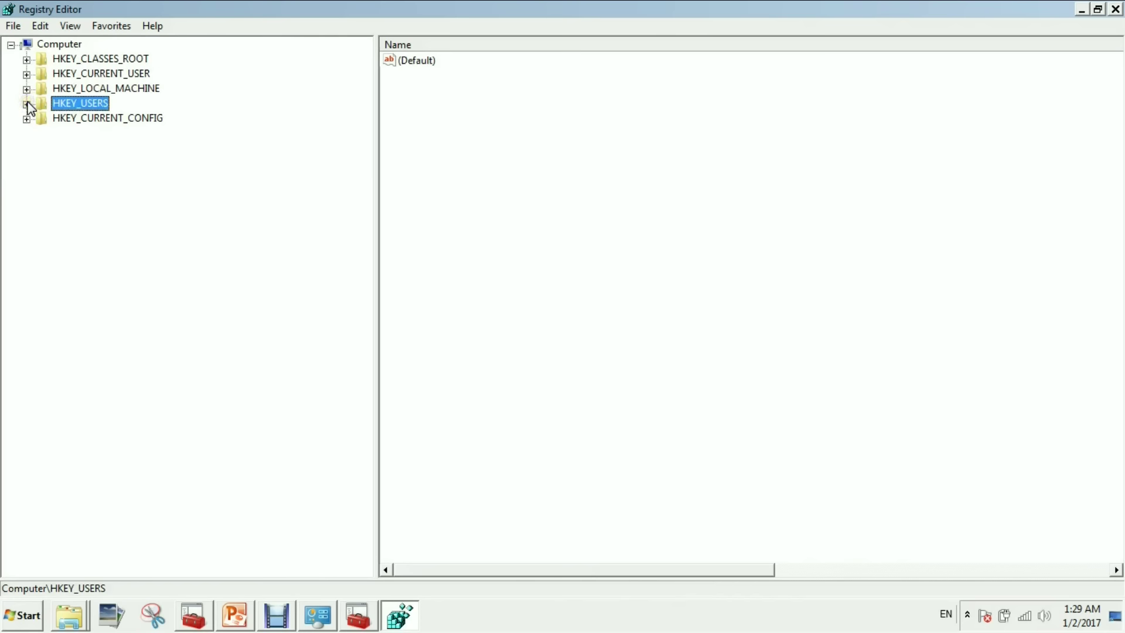
left_click(96, 60)
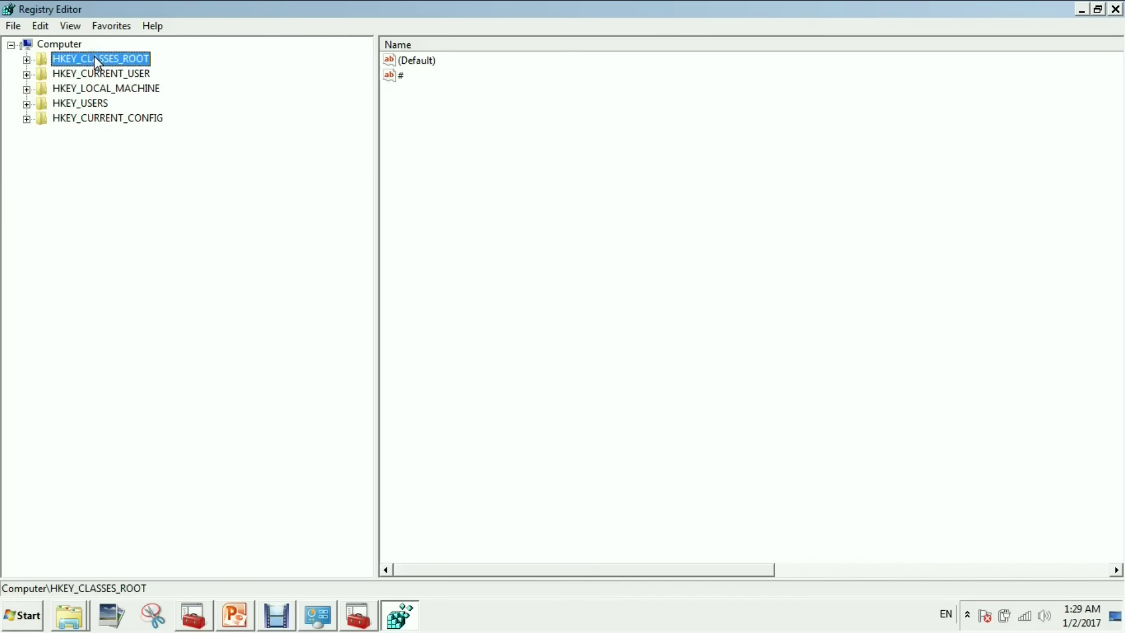
left_click(21, 615)
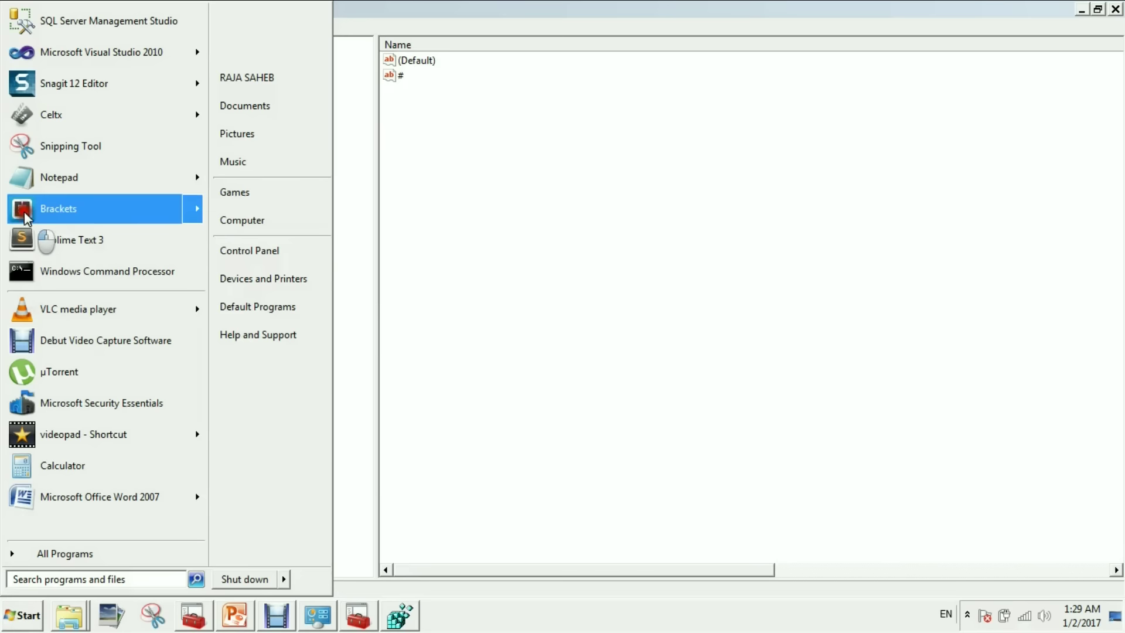
left_click(41, 179)
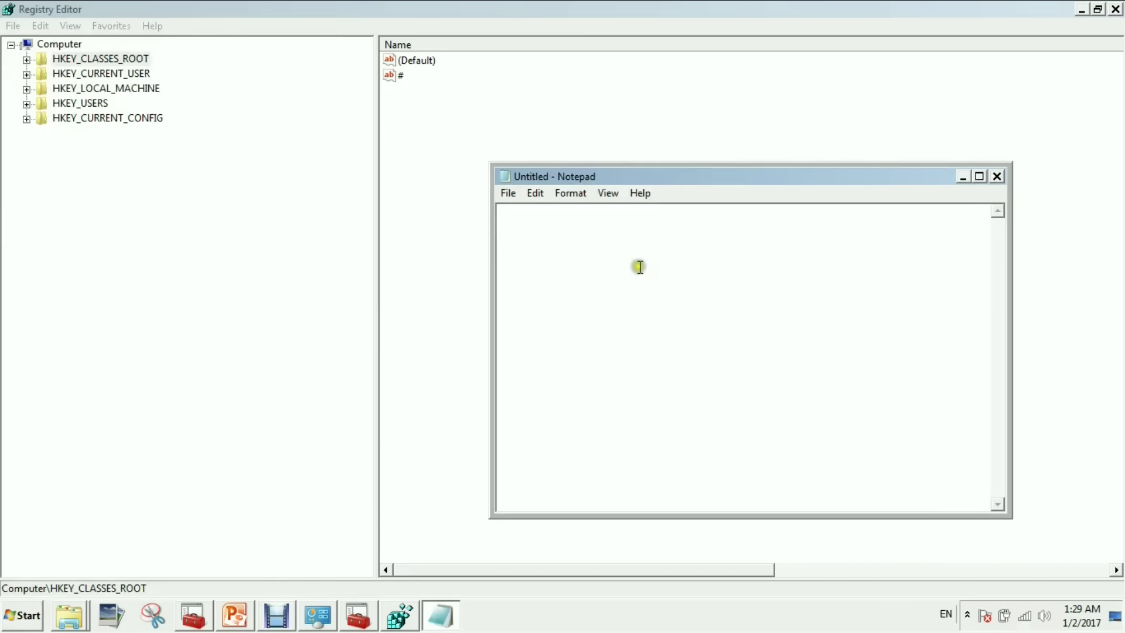
key("ctrl+v")
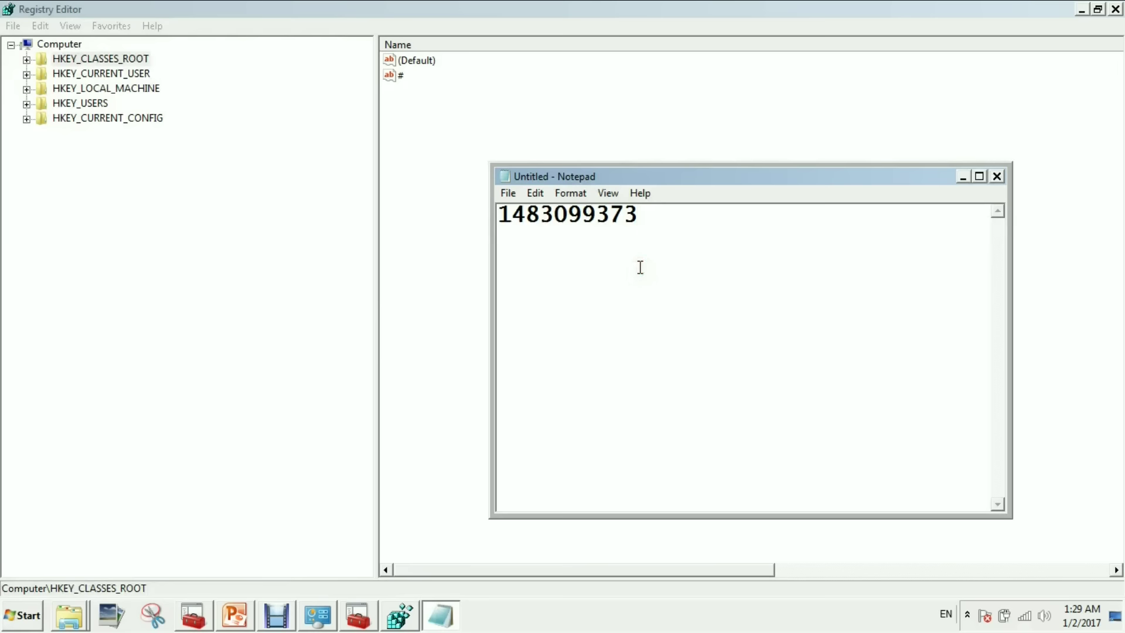
left_click(118, 65)
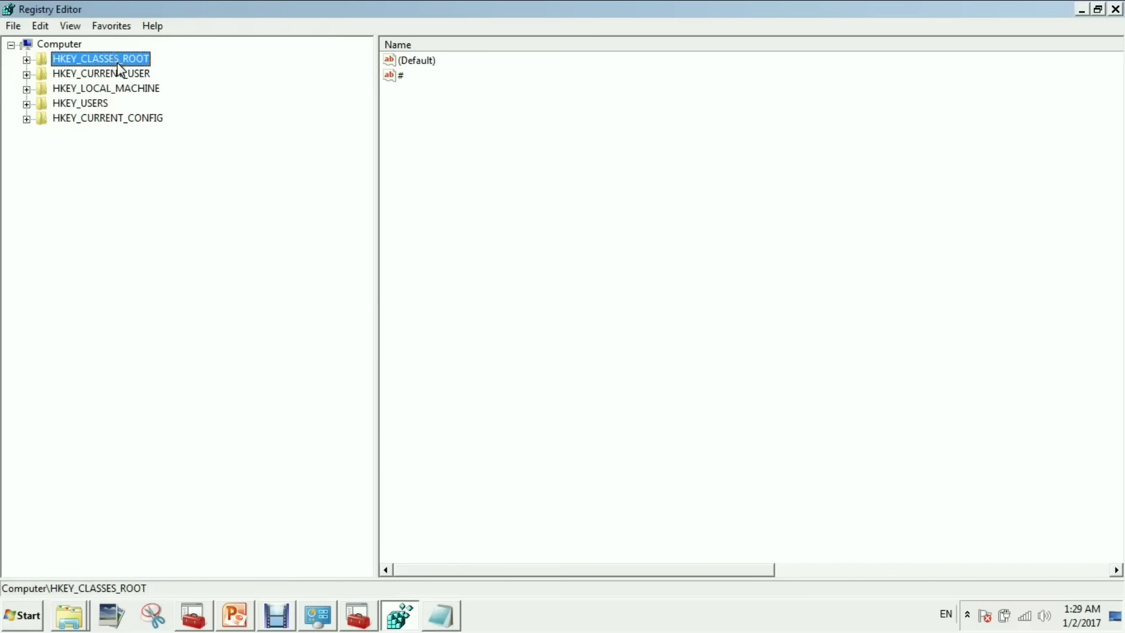
key("ctrl+f")
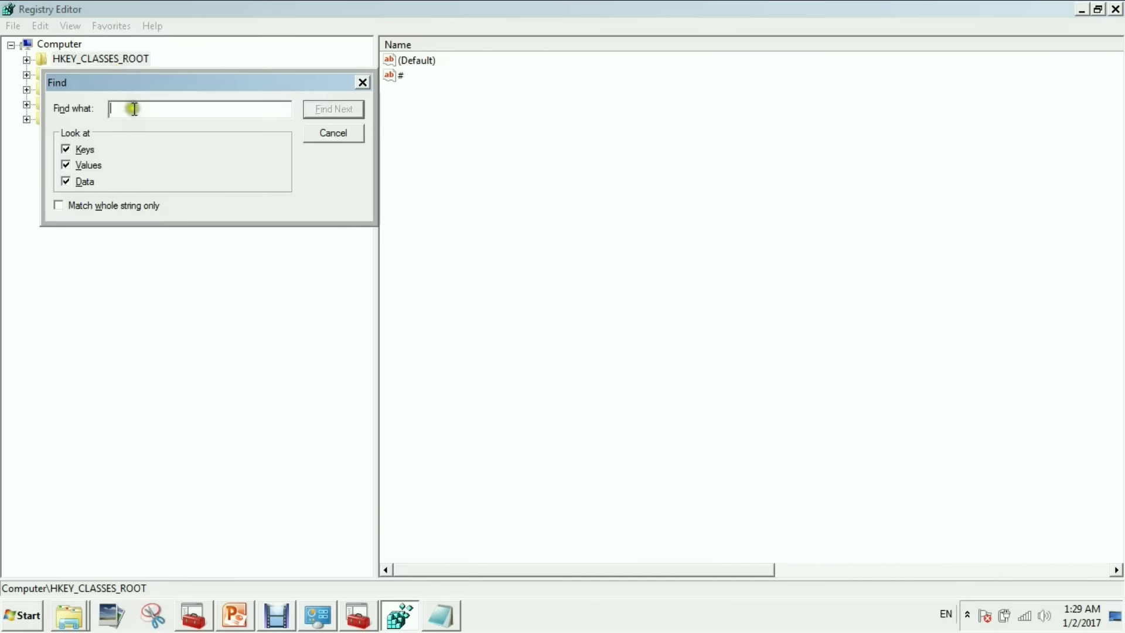
key("ctrl+v")
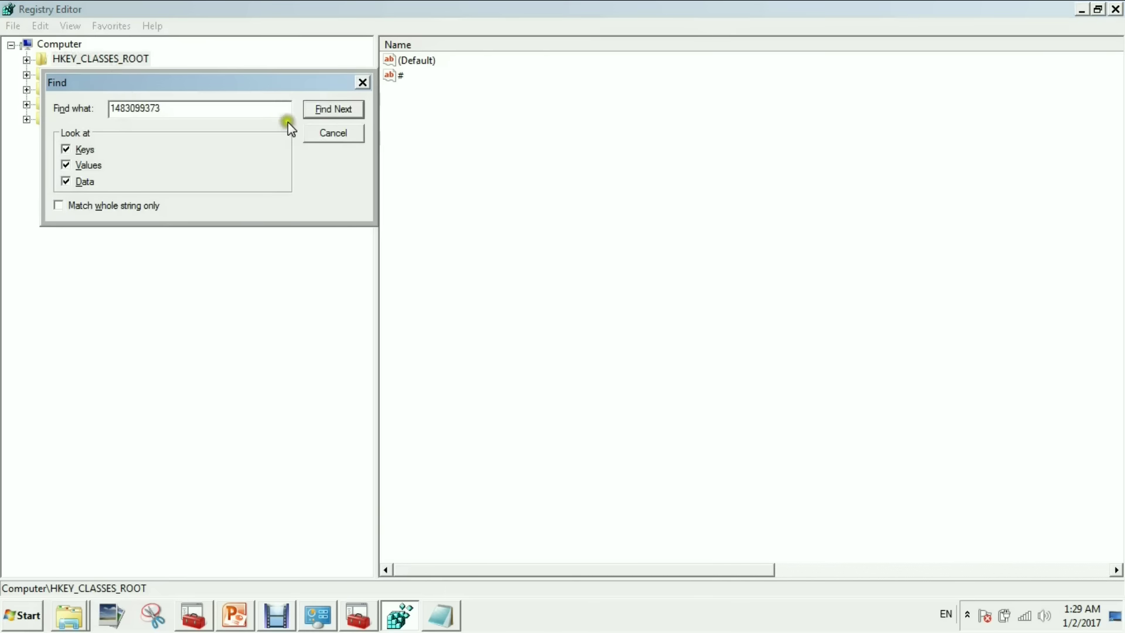
left_click(320, 109)
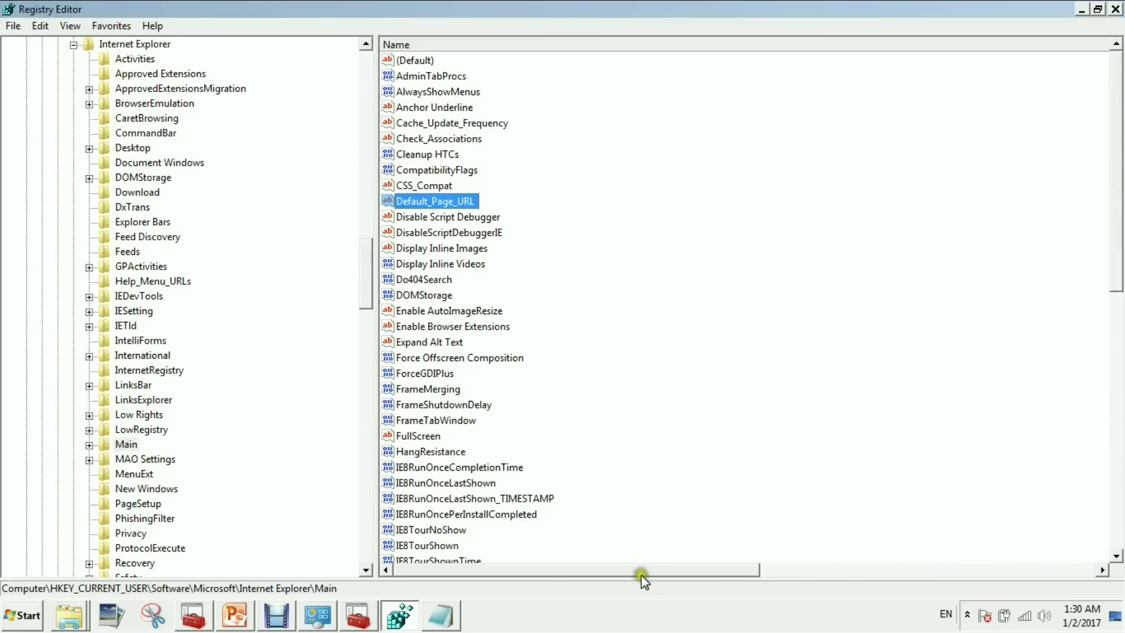
left_click_drag(641, 575, 760, 575)
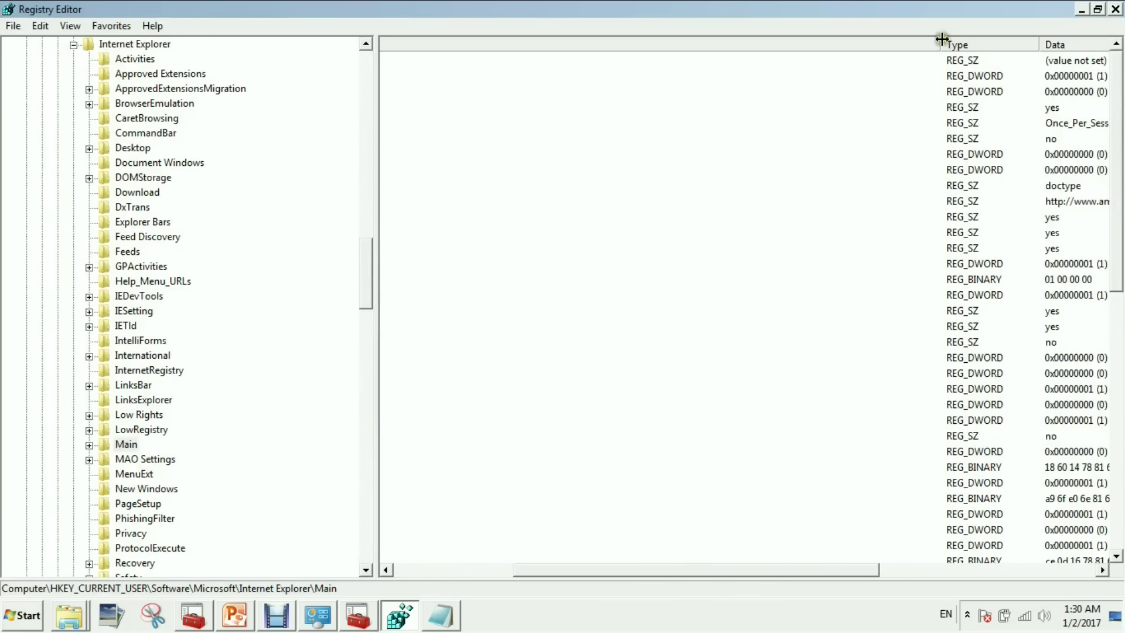
left_click_drag(941, 38, 592, 91)
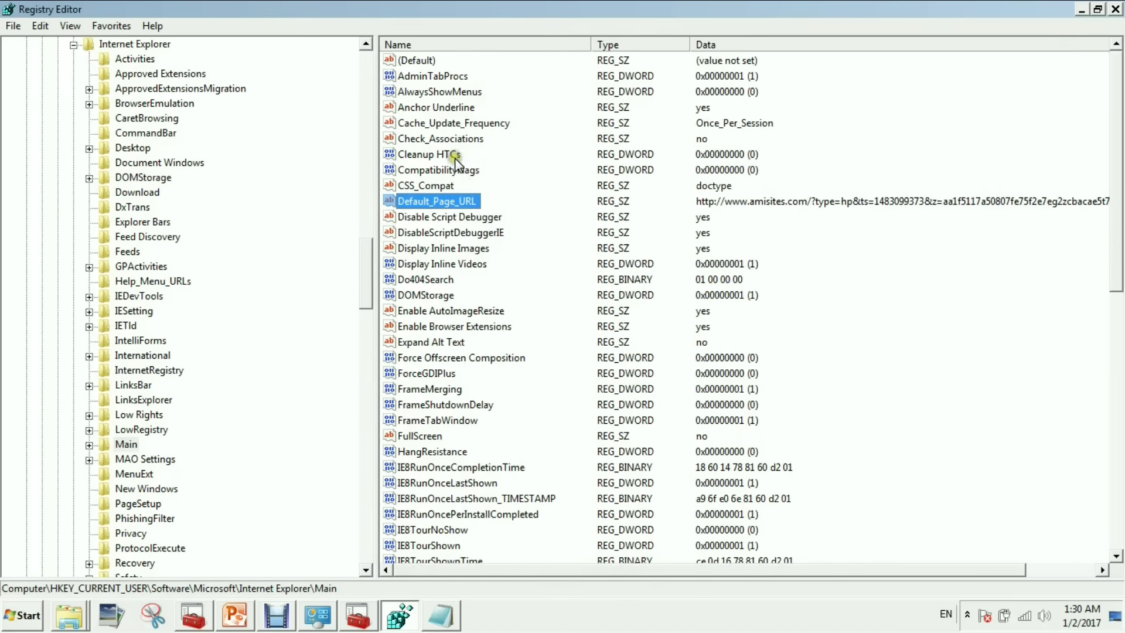
Locate the Main key under HKEY_CURRENT_USER\Software\Microsoft\Internet Explorer and expand it to examine its values.
mouse_move(367, 247)
left_mouse_down()
mouse_move(371, 311)
mouse_move(377, 181)
mouse_move(380, 272)
mouse_move(369, 291)
mouse_move(374, 255)
left_mouse_up()
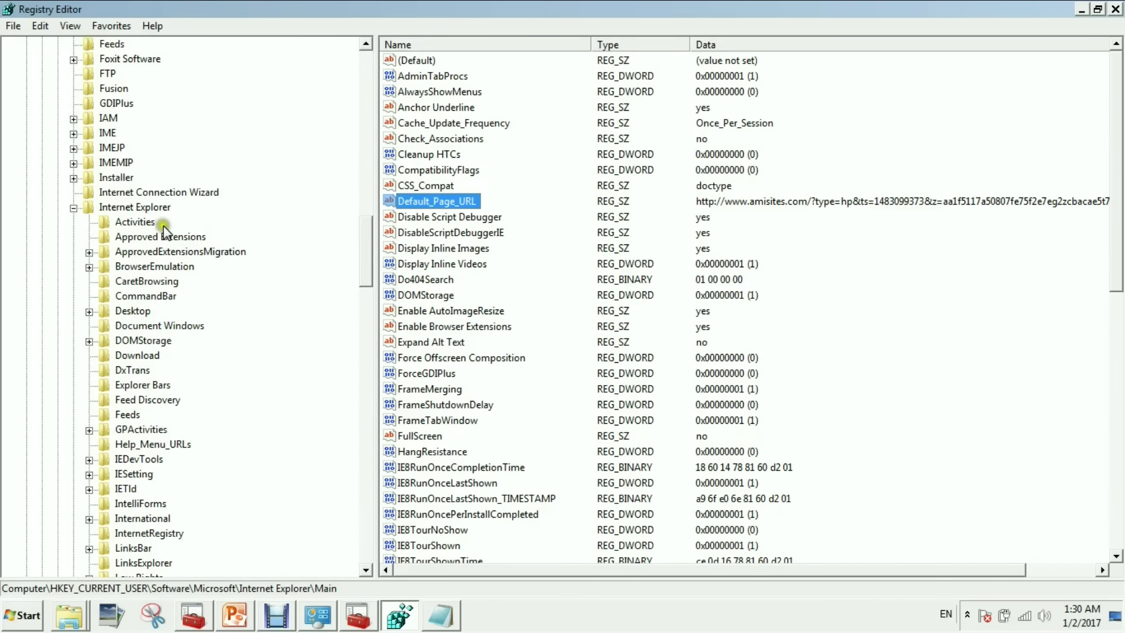
left_click(155, 212)
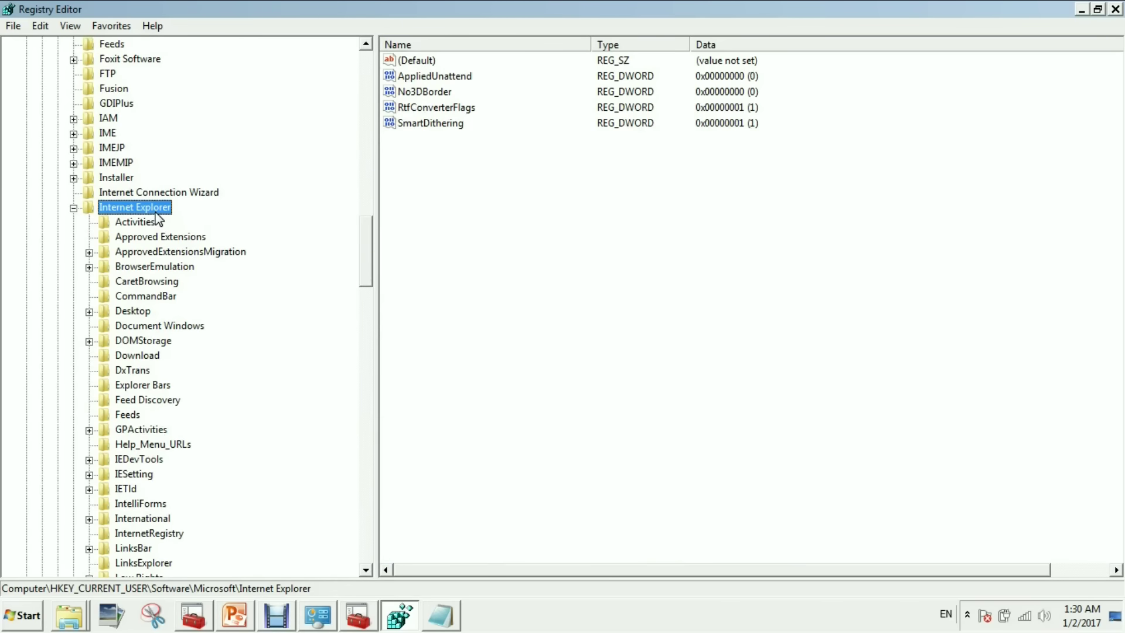
left_click_drag(367, 239, 366, 279)
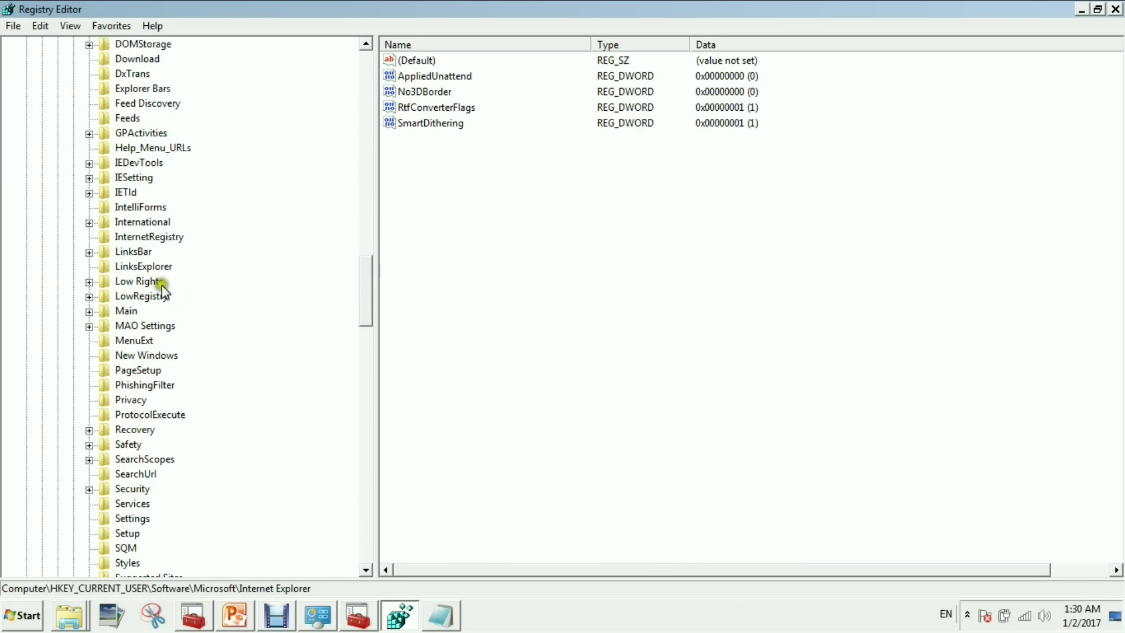
left_click(120, 312)
left_click(91, 312)
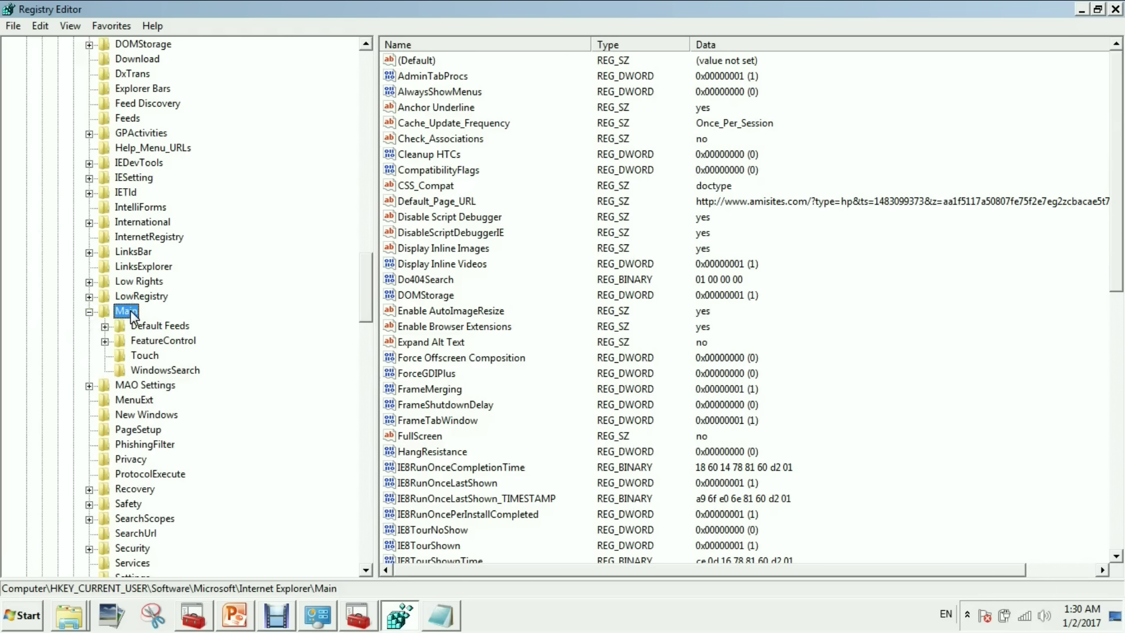
left_click(447, 206)
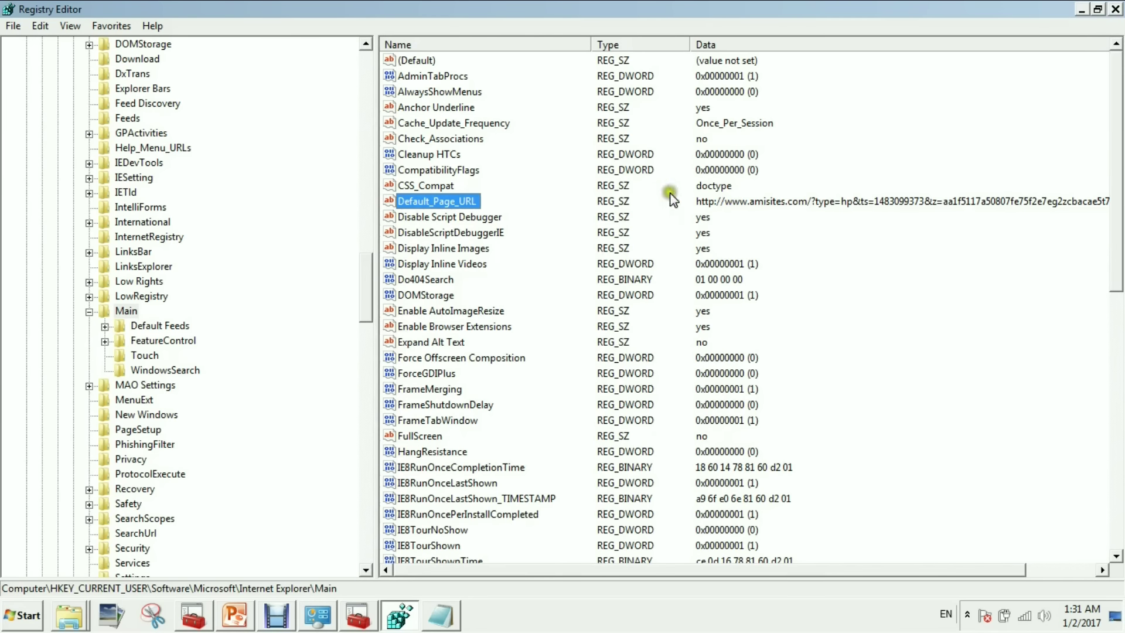
double_click(466, 201)
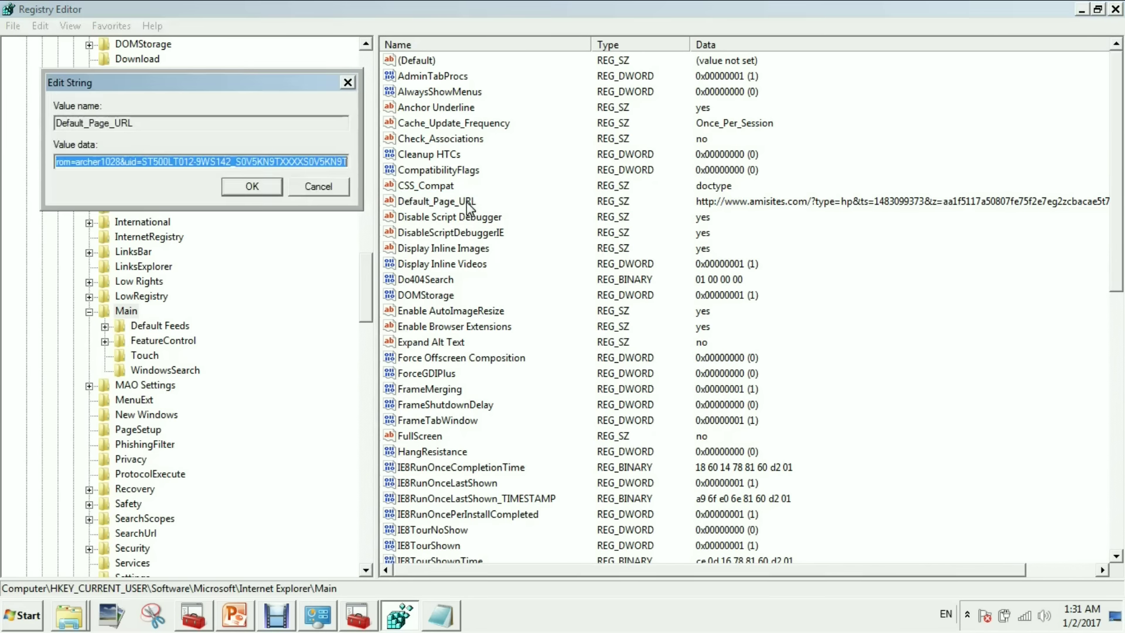
left_click(253, 161)
double_click(253, 161)
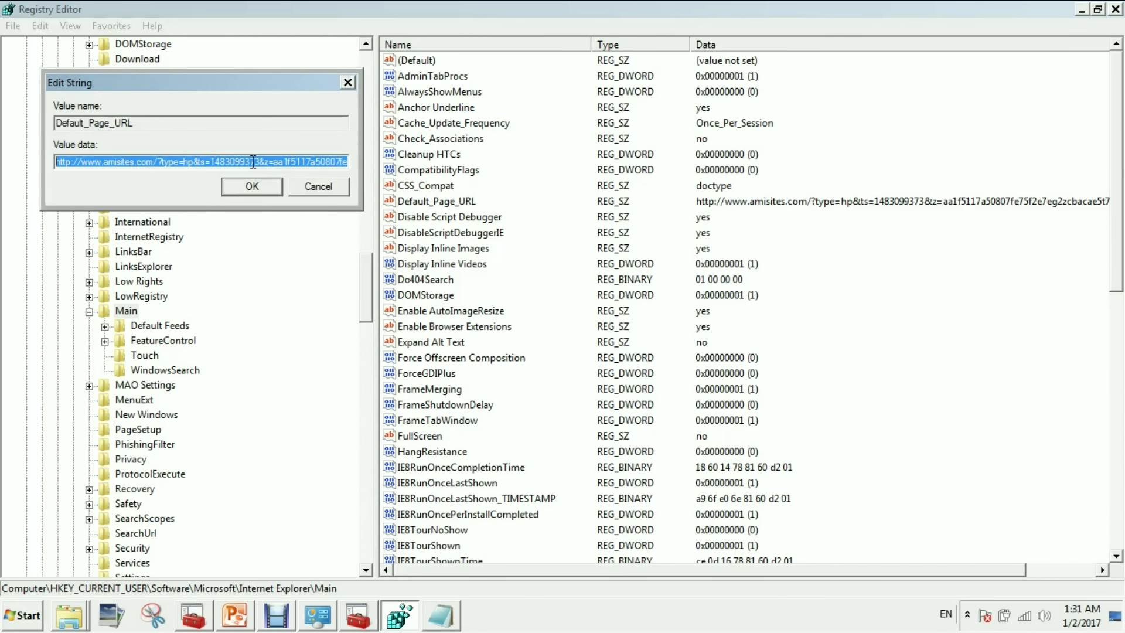
key("ctrl+shift+Left")
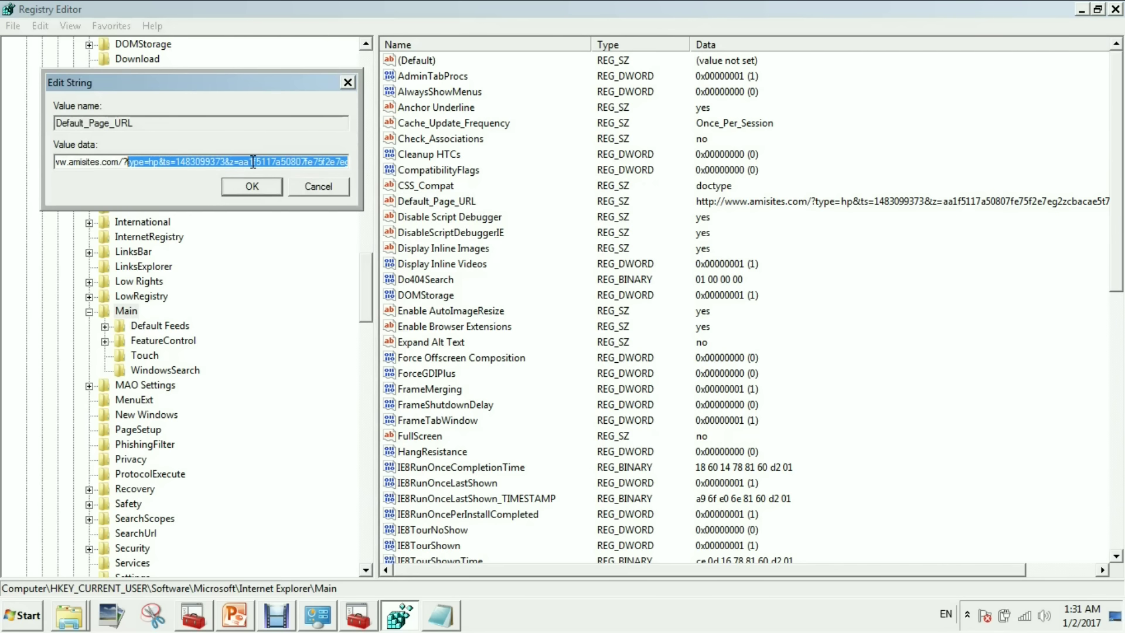
key("shift+Left")
key("shift+Left")
key("shift+Left")
key("shift+Left")
key("shift+Left")
key("shift+Left")
key("shift+Left")
key("shift+Left")
key("shift+Left")
key("shift+Left")
key("shift+Left")
key("shift+Left")
key("shift+Left")
key("shift+Left")
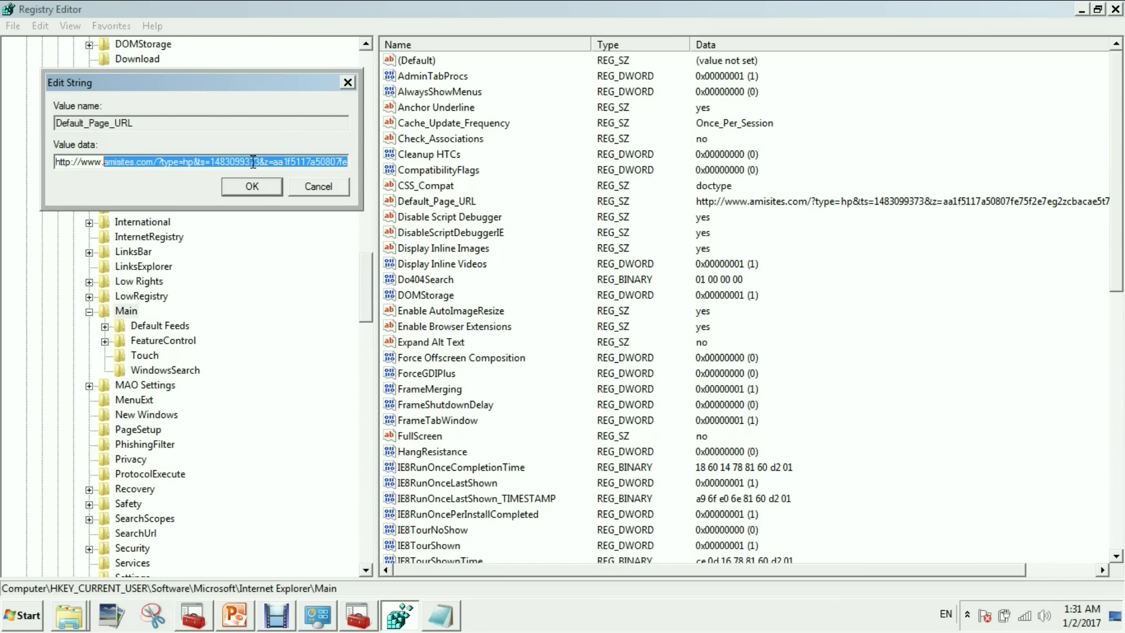
key("shift+Left")
type(".goo")
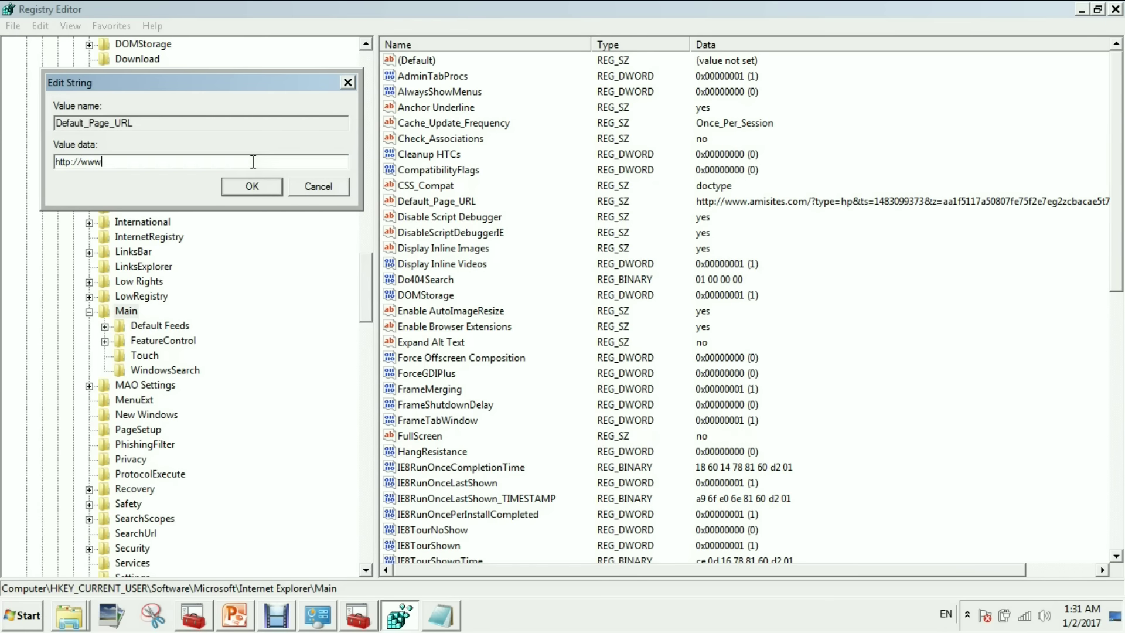
type("gle.com")
left_click(258, 186)
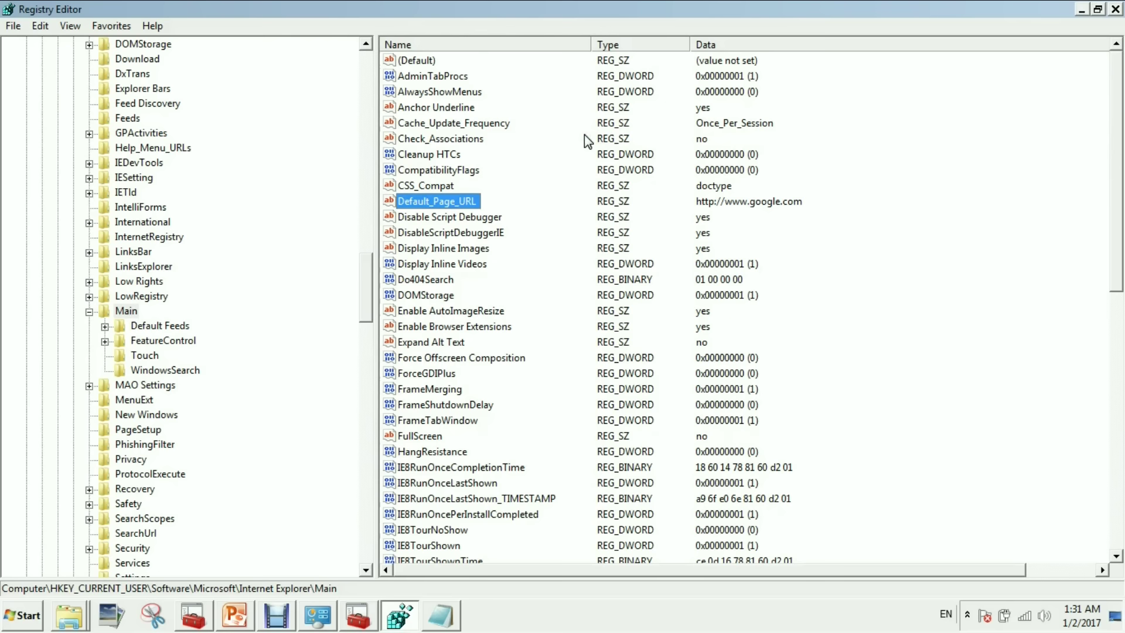
Find the next registry match and delete the hijacked (Default) value in FIREFOX.EXE's shell\open\command key.
key("F3")
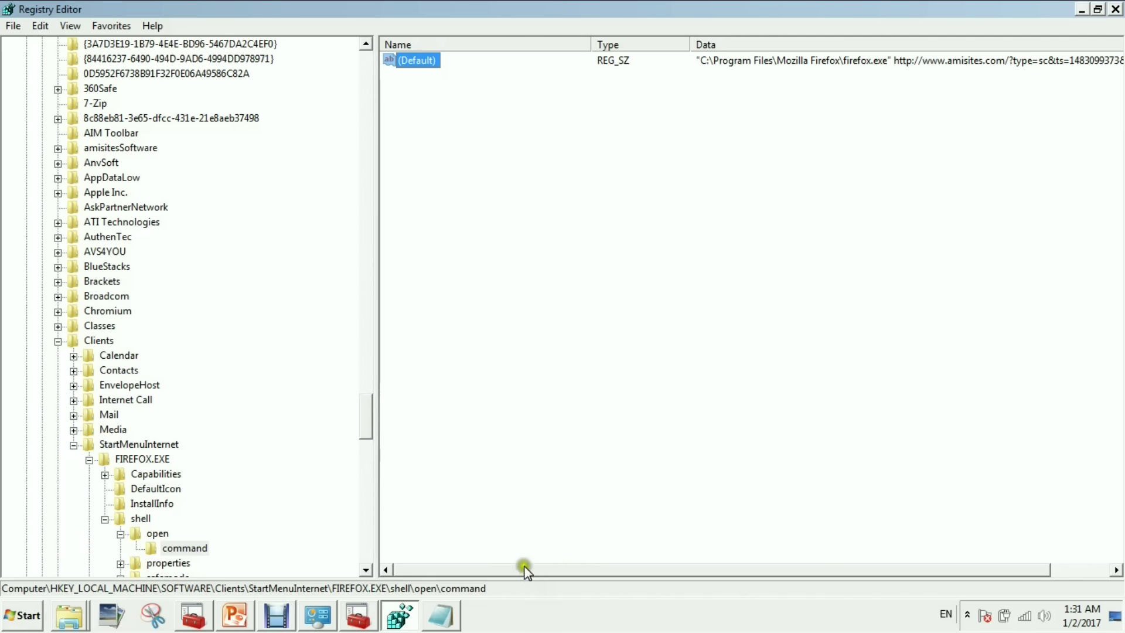
left_click_drag(522, 568, 476, 553)
right_click(430, 62)
left_click(452, 107)
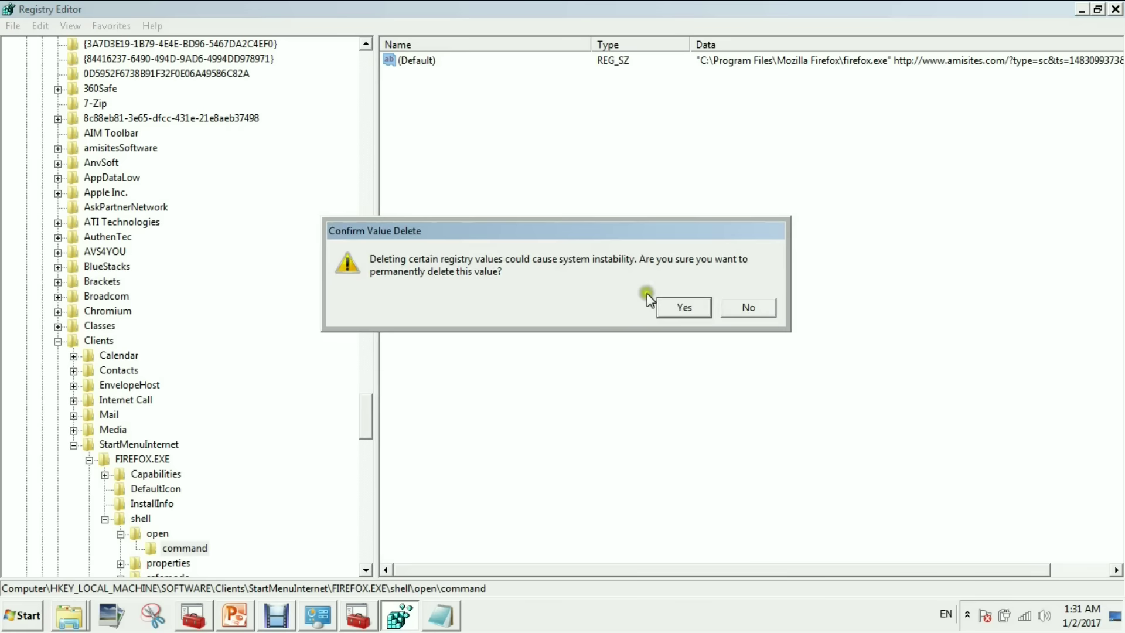
left_click(683, 306)
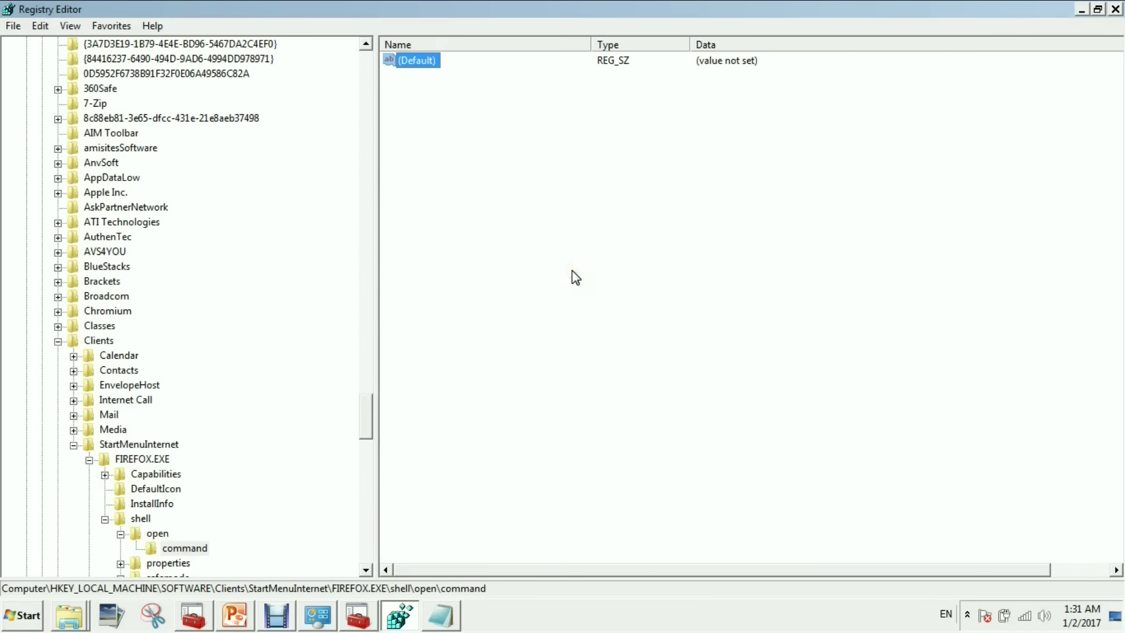
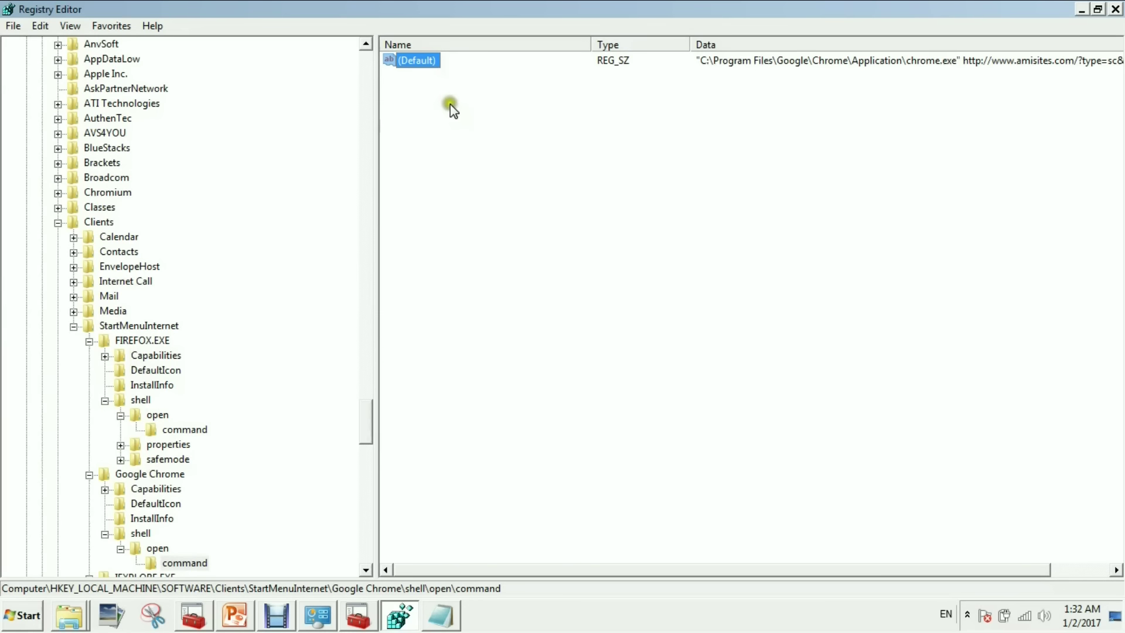
Delete the hijacked (Default) value in Google Chrome's shell\open\command key under StartMenuInternet.
right_click(417, 58)
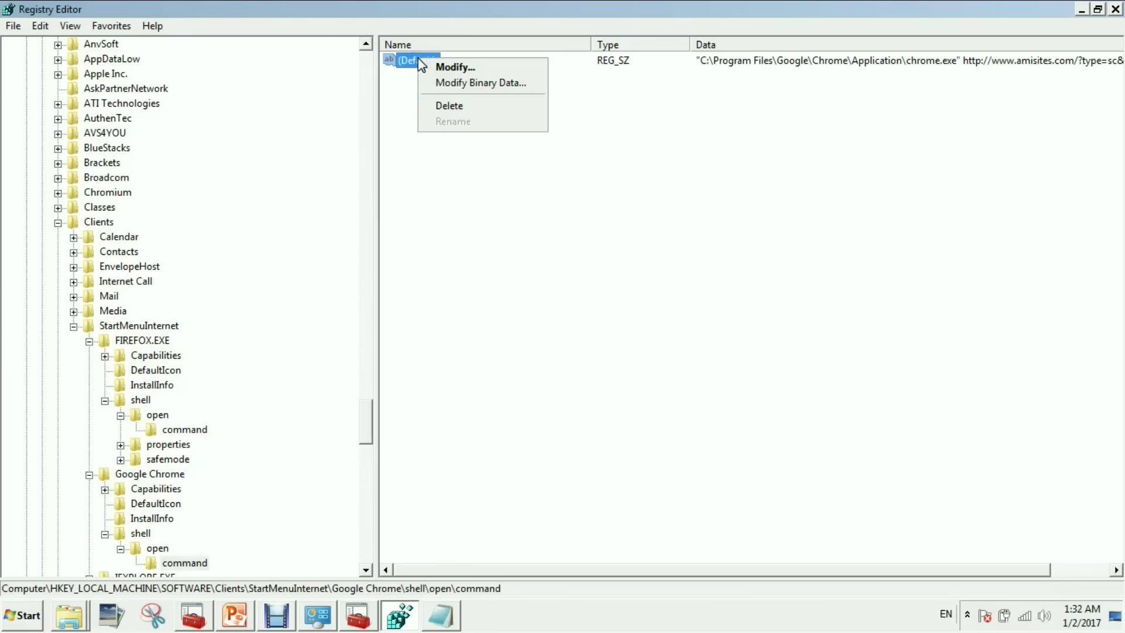
left_click(451, 106)
left_click(680, 308)
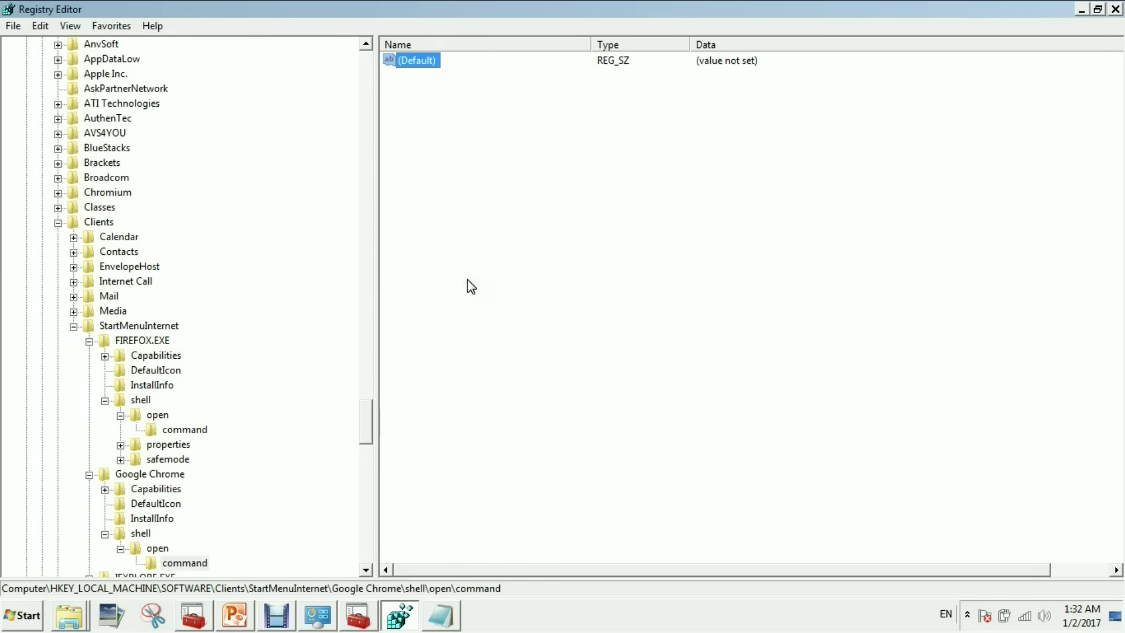
Find the next match and delete the hijacked (Default) value in IEXPLORE.EXE's shell\open\command key.
key("F3")
left_click(420, 60)
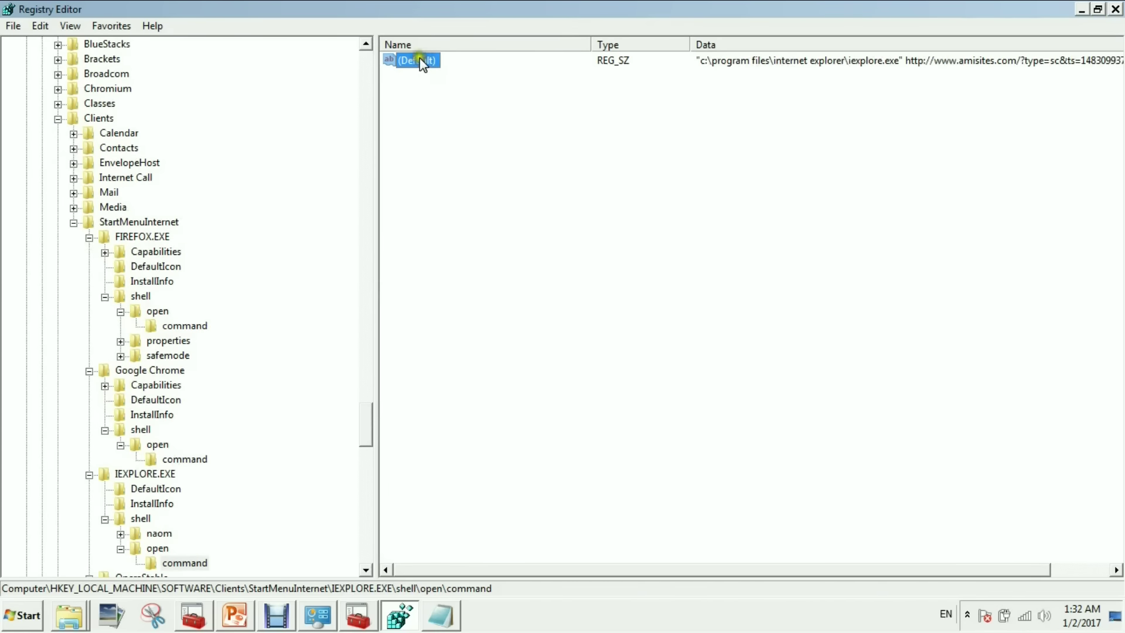
right_click(414, 59)
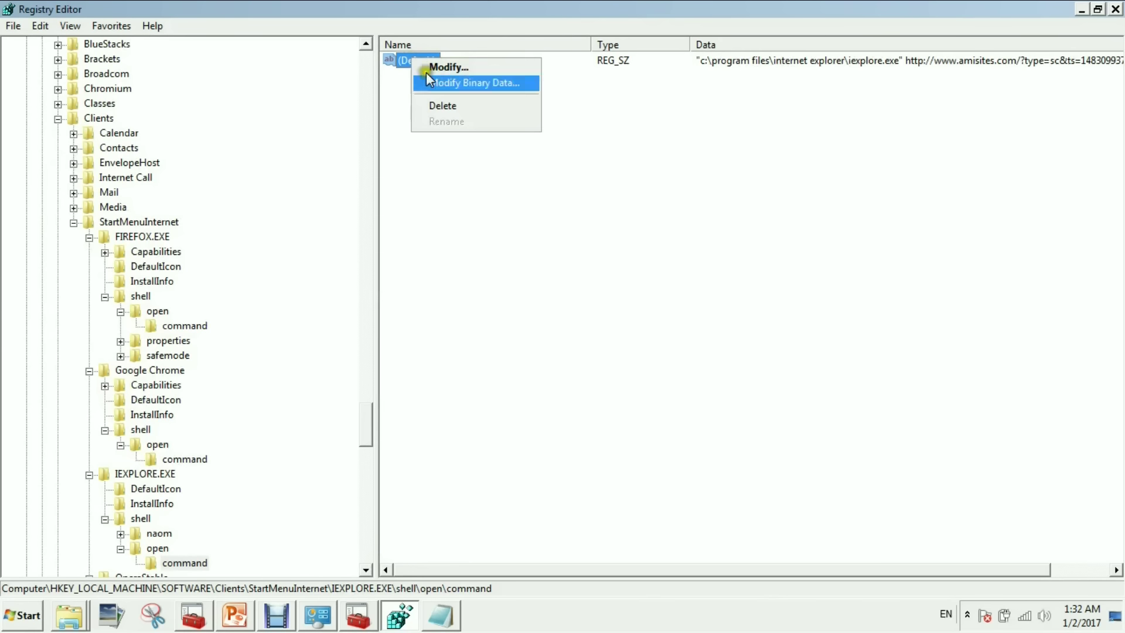
left_click(445, 108)
left_click(686, 307)
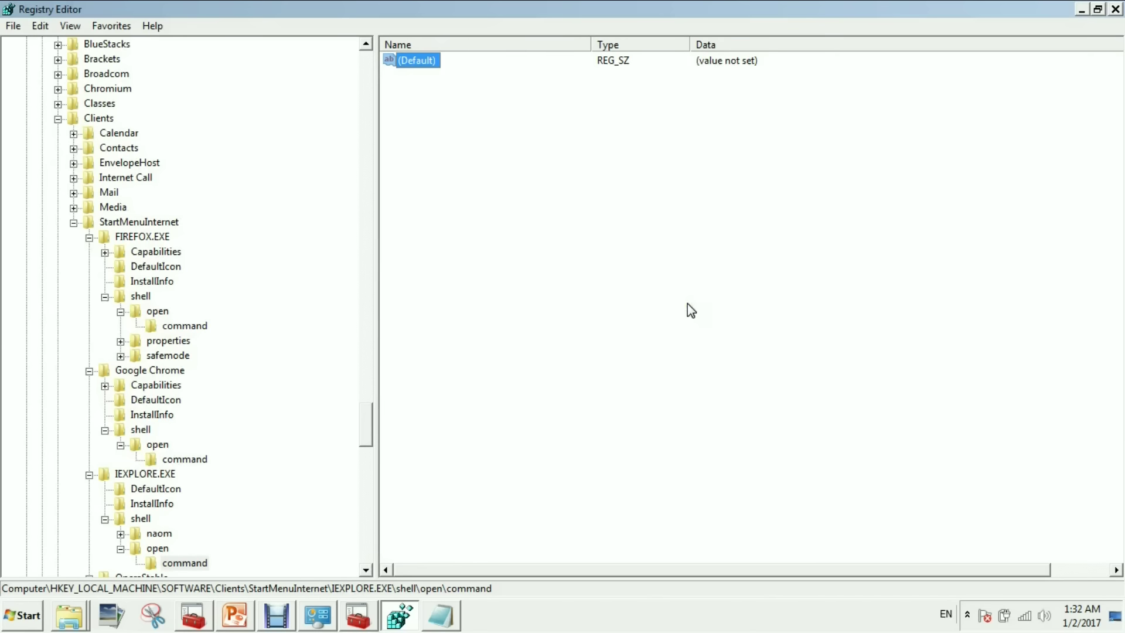
Find the next match and expand the MAIN key under HKEY_LOCAL_MACHINE\SOFTWARE\Microsoft\Internet Explorer to show its values.
key("F3")
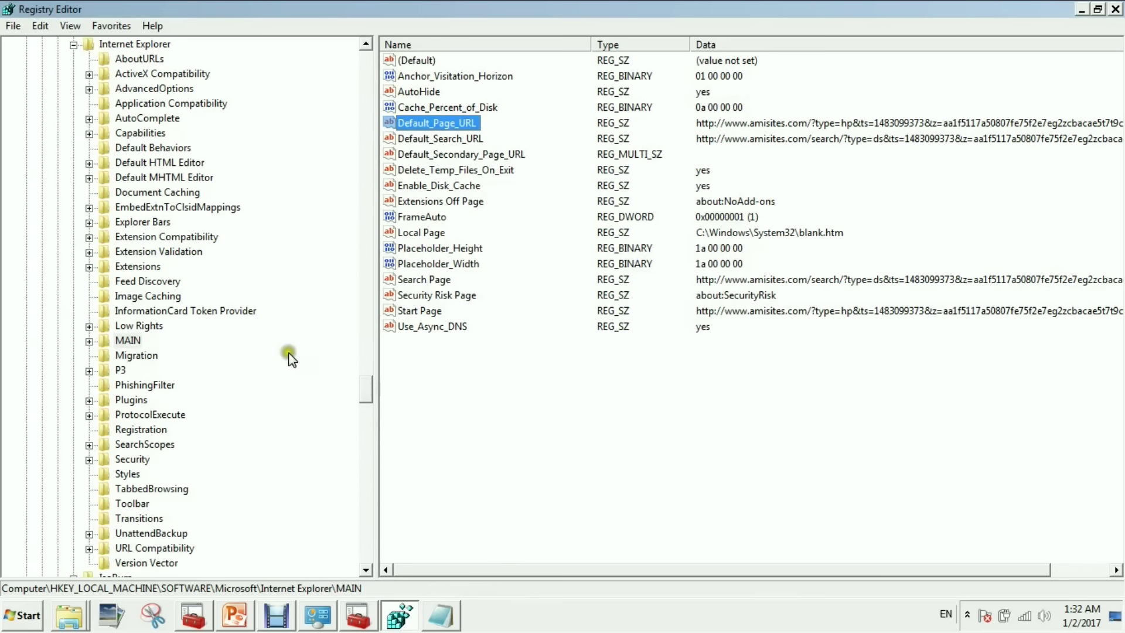
left_click(88, 341)
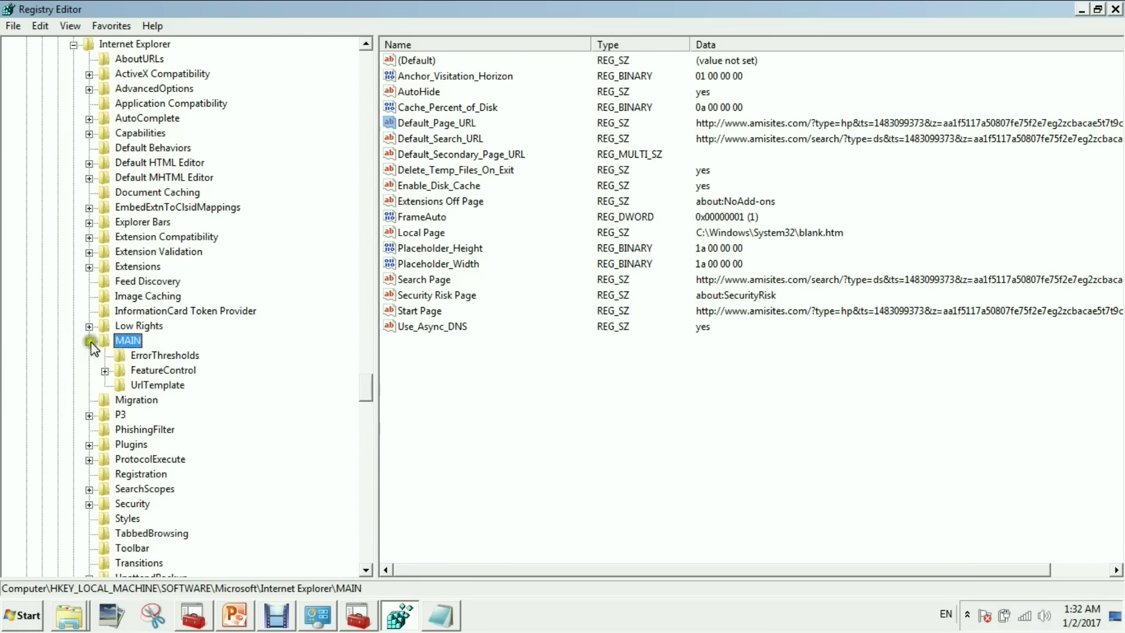
left_click(155, 355)
left_click(134, 327)
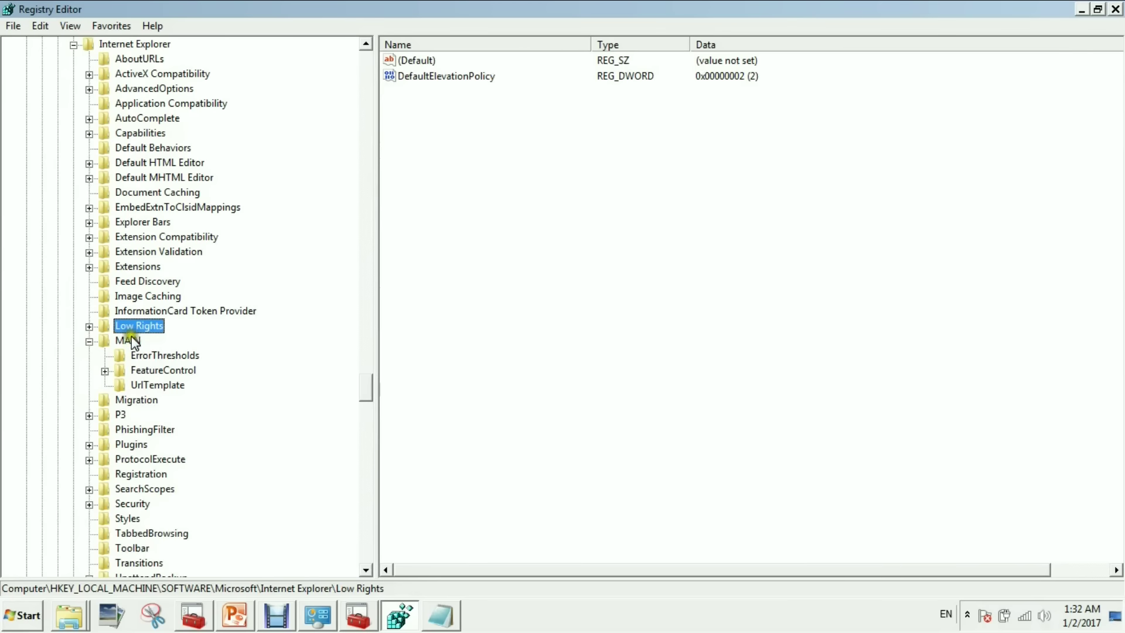
left_click(134, 341)
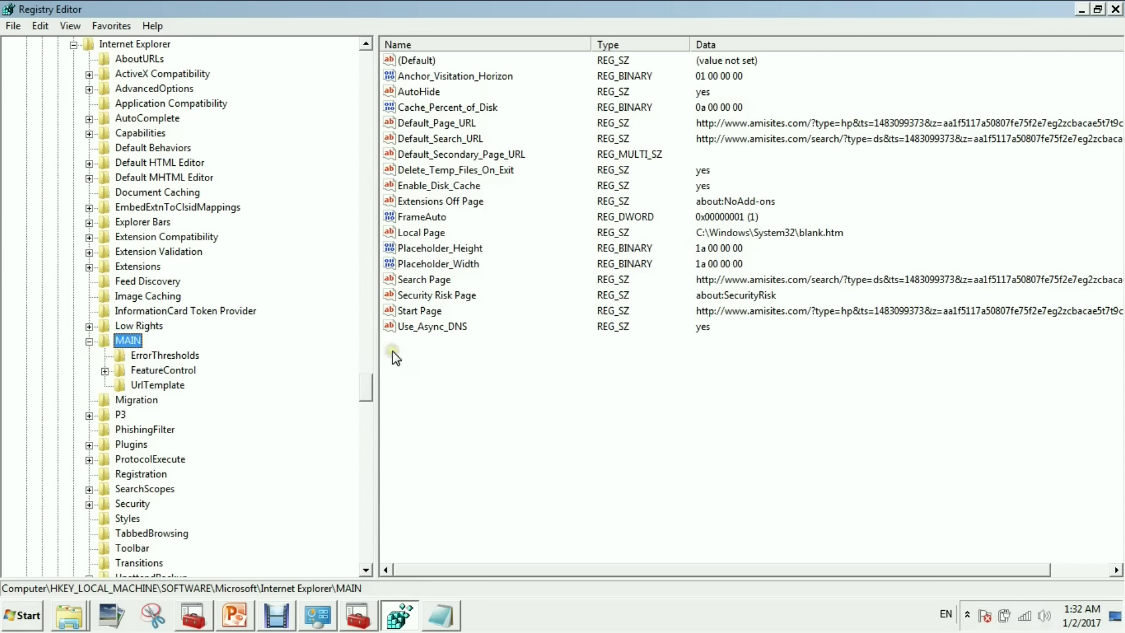
left_click(458, 124)
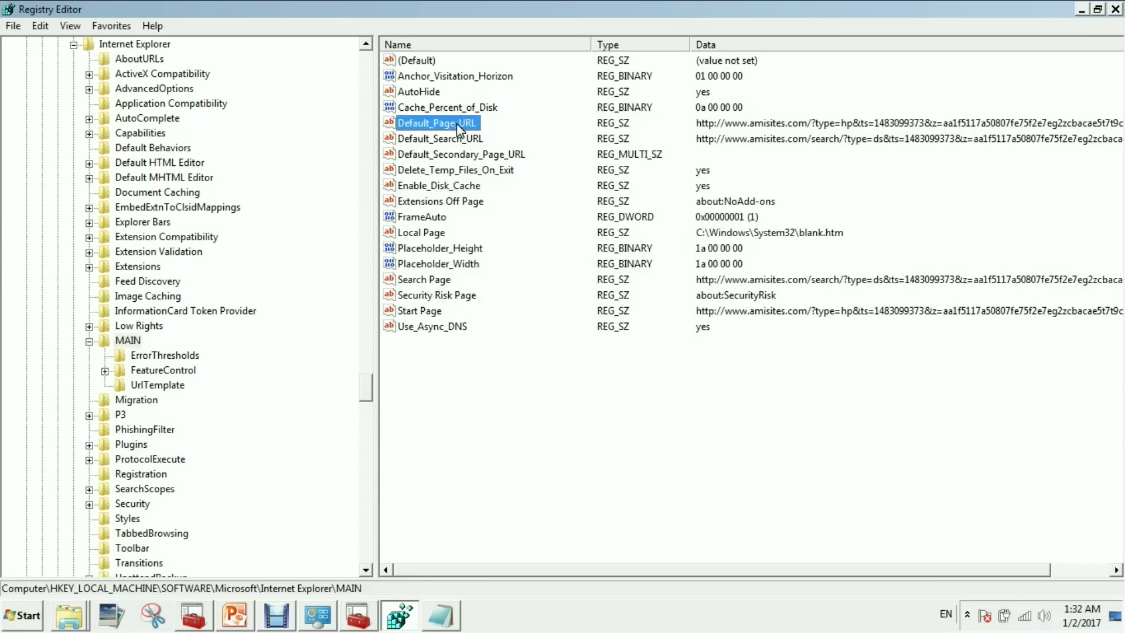
double_click(456, 124)
left_click(302, 164)
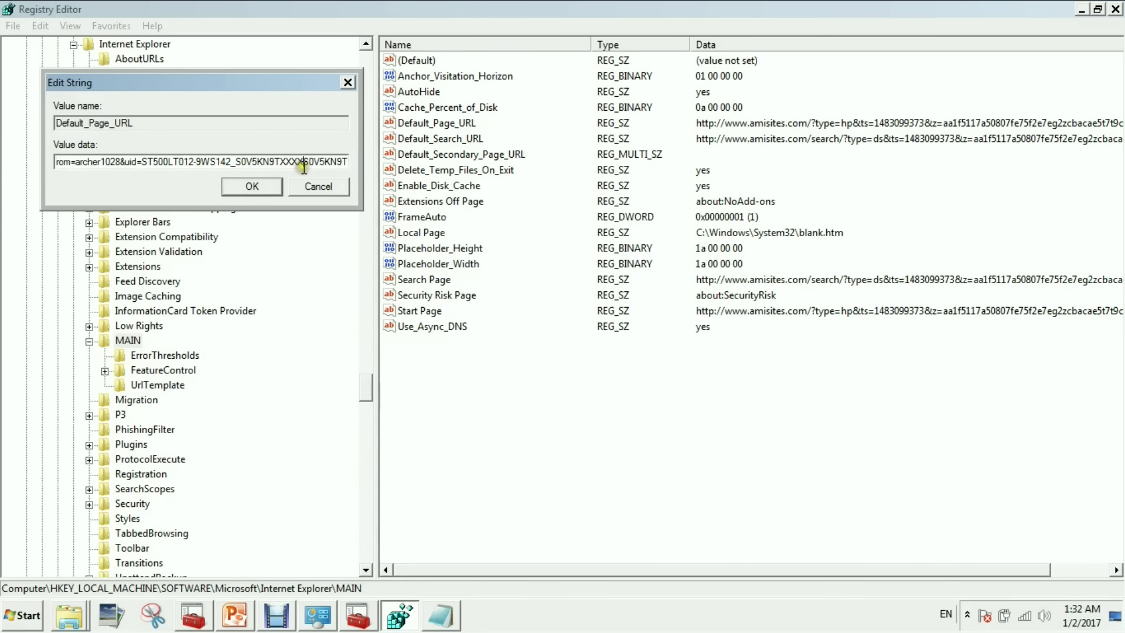
double_click(304, 162)
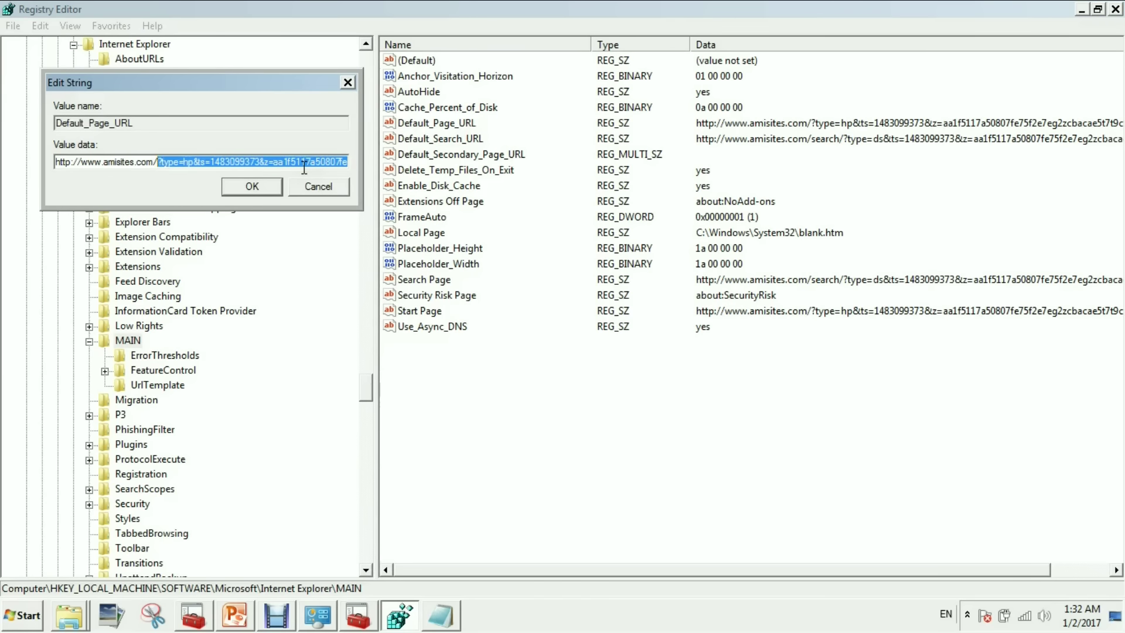
key("shift+Right")
key("shift+Right")
key("shift+Right")
key("shift+Right")
key("shift+Right")
key("shift+Right")
key("shift+Right")
key("shift+Right")
key("shift+Right")
key("shift+Right")
key("shift+Right")
type("googl")
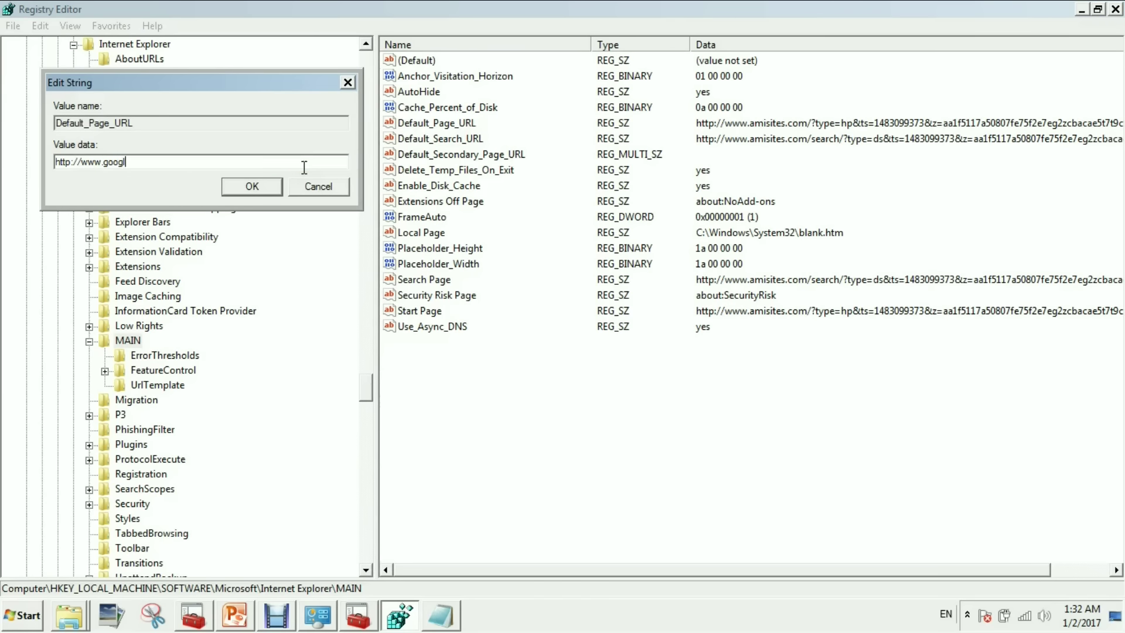
type("e.com")
left_click(261, 186)
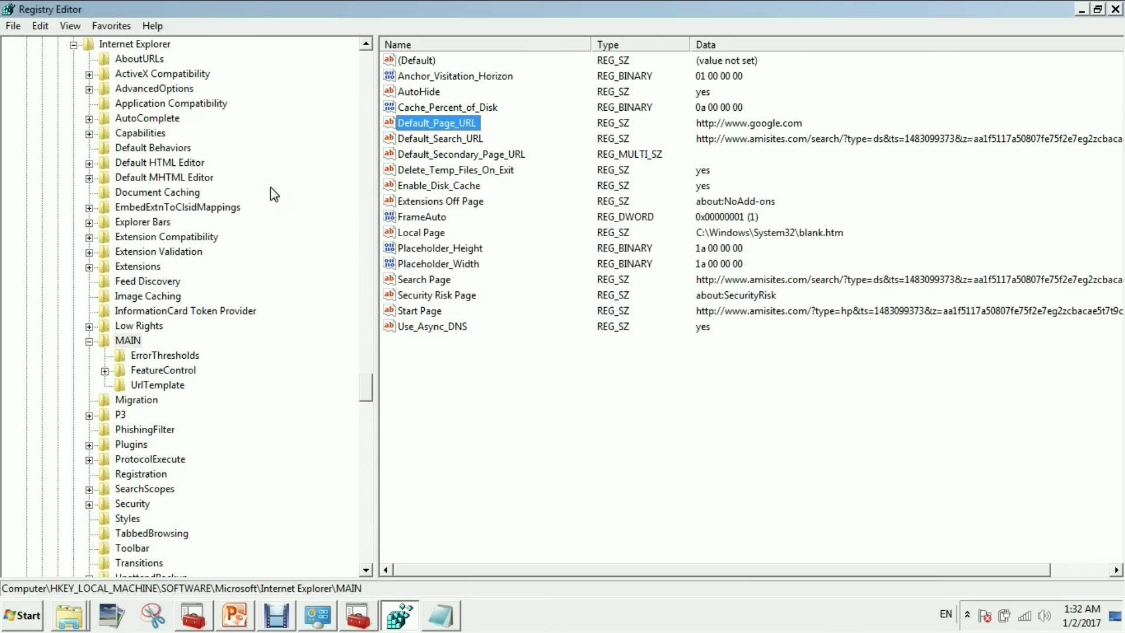
double_click(468, 139)
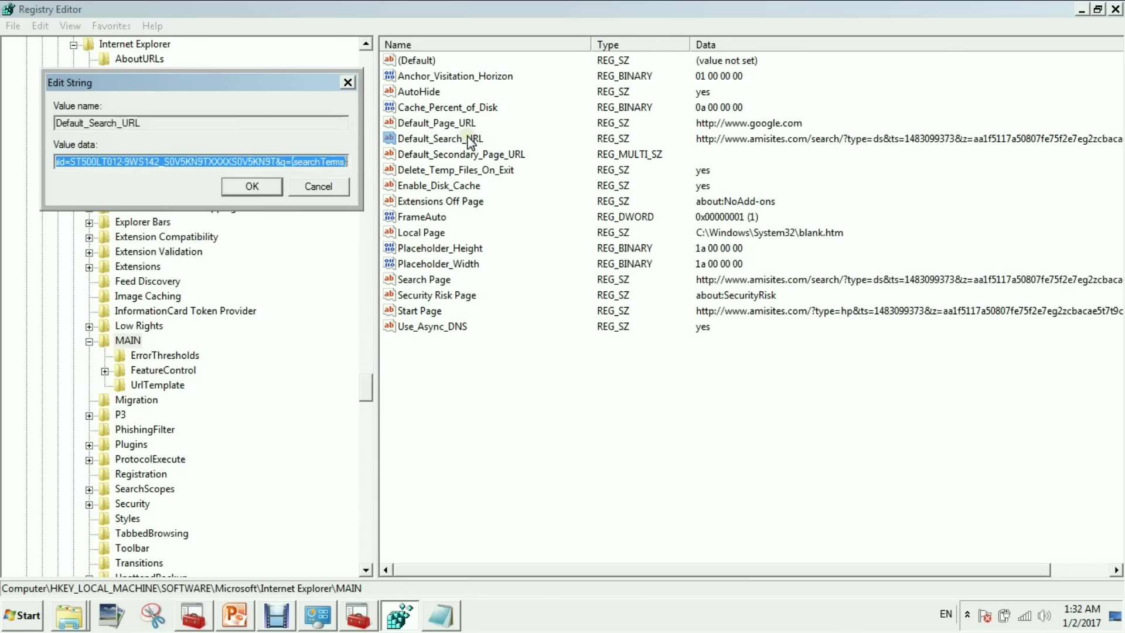
left_click(264, 161)
double_click(265, 161)
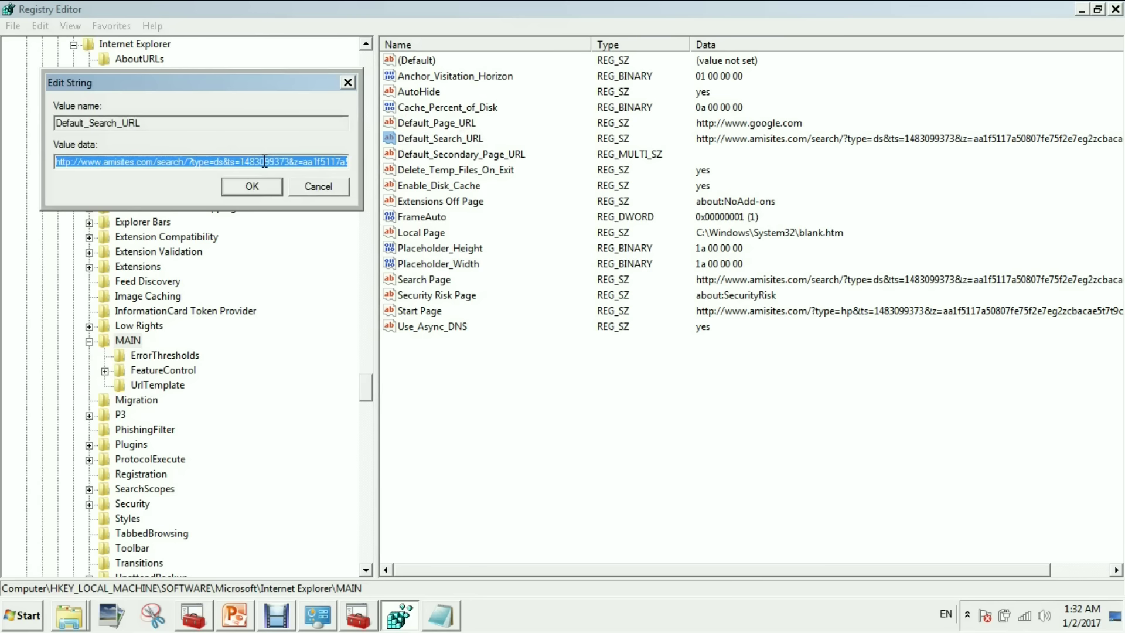
key("shift+Right")
key("shift+Right")
key("shift+Right")
key("shift+Right")
key("shift+Right")
key("shift+Right")
key("shift+Right")
key("shift+Right")
key("shift+Right")
key("shift+Right")
key("shift+Right")
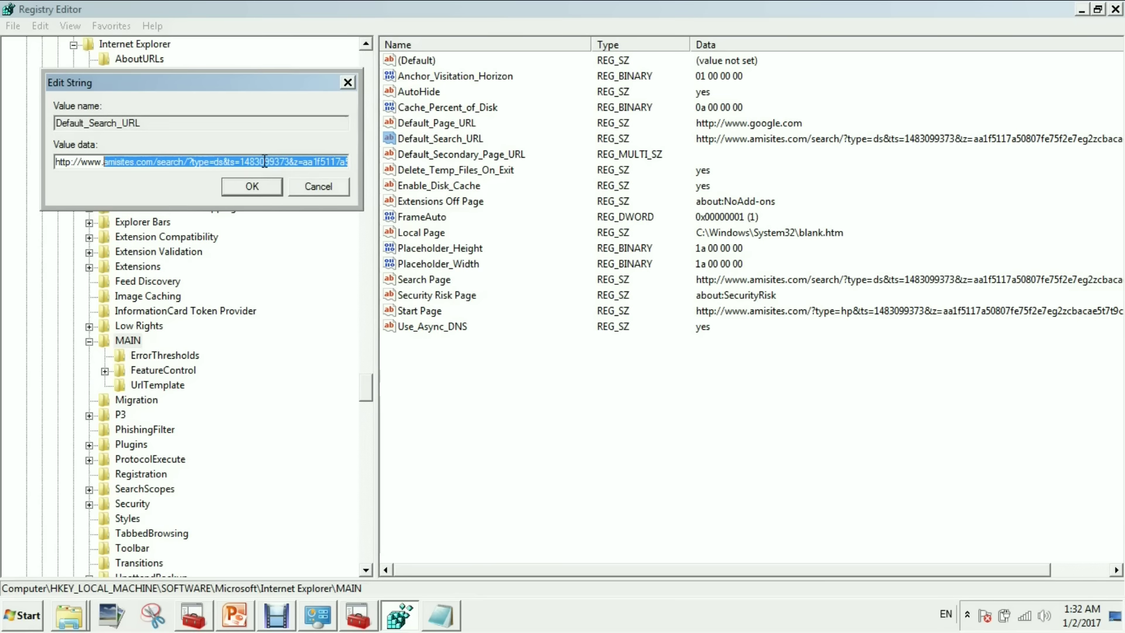
type("google.com")
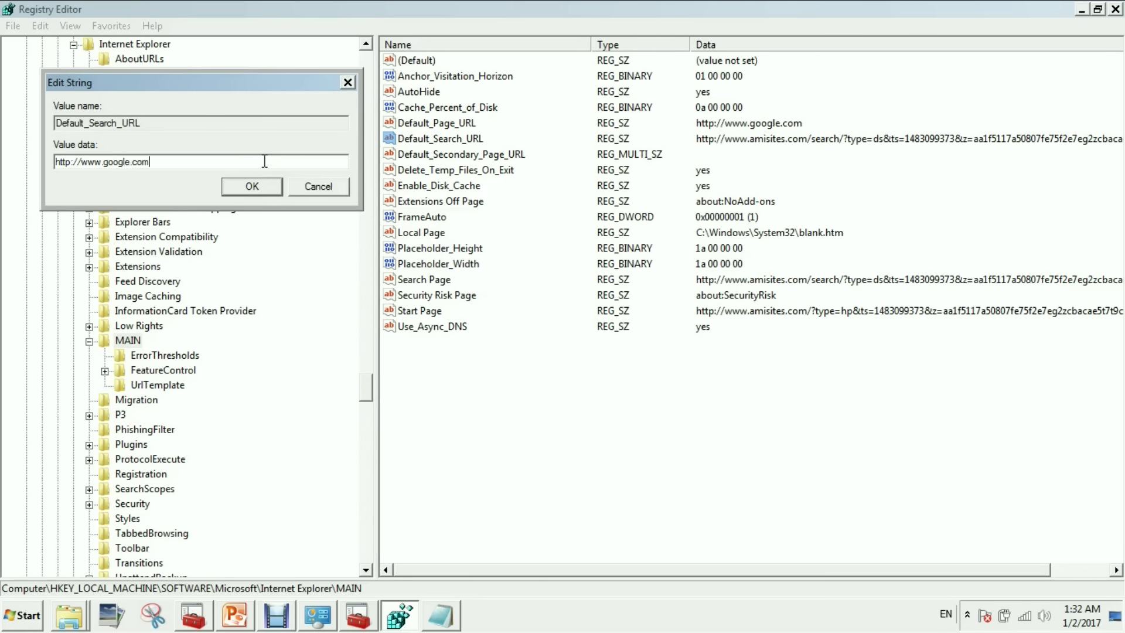
left_click(270, 186)
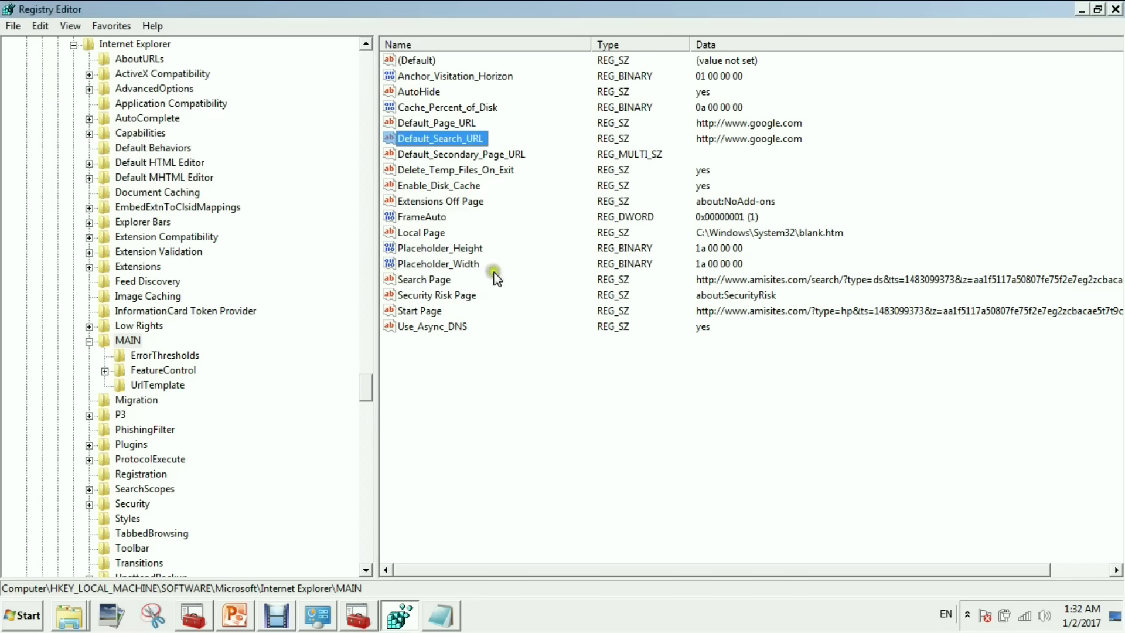
double_click(452, 280)
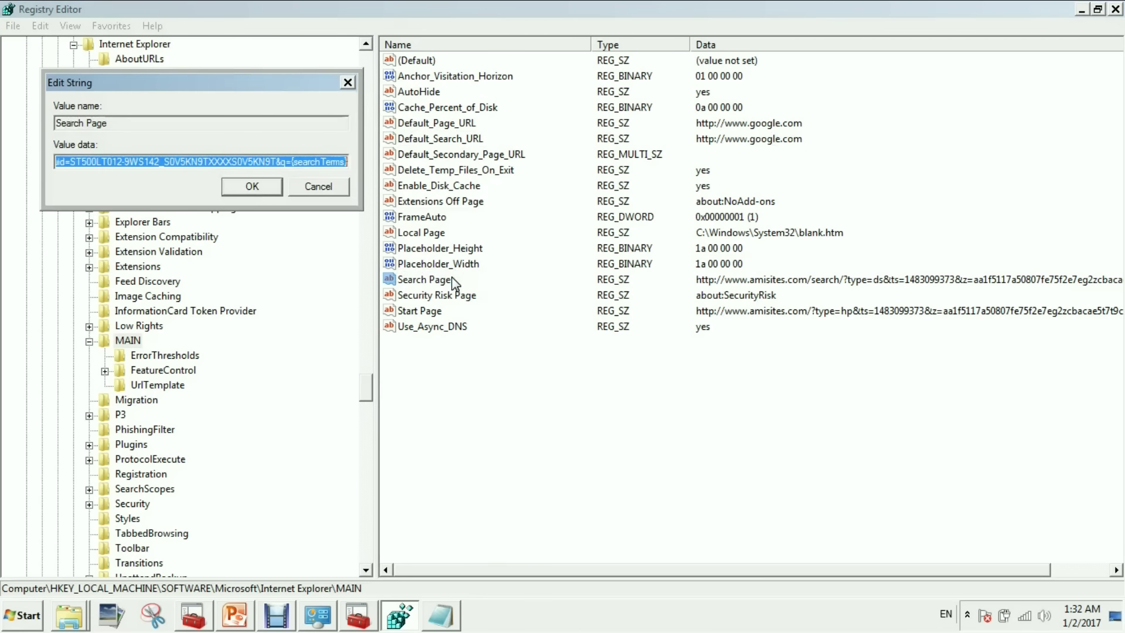
left_click(304, 165)
key("shift+Home")
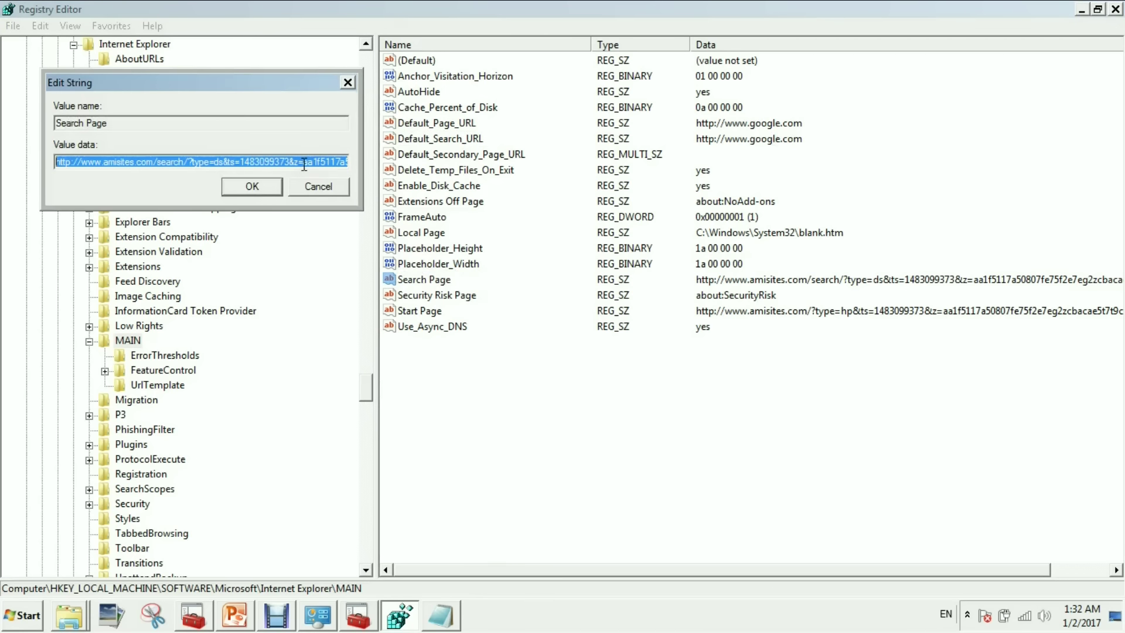
key("shift+Right")
key("shift+Right")
key("shift+Right")
key("shift+Right")
key("shift+Right")
key("shift+Right")
key("shift+Right")
key("shift+Right")
key("shift+Right")
key("shift+Right")
key("shift+Right")
key("shift+Right")
key("shift+Left")
type("google.com")
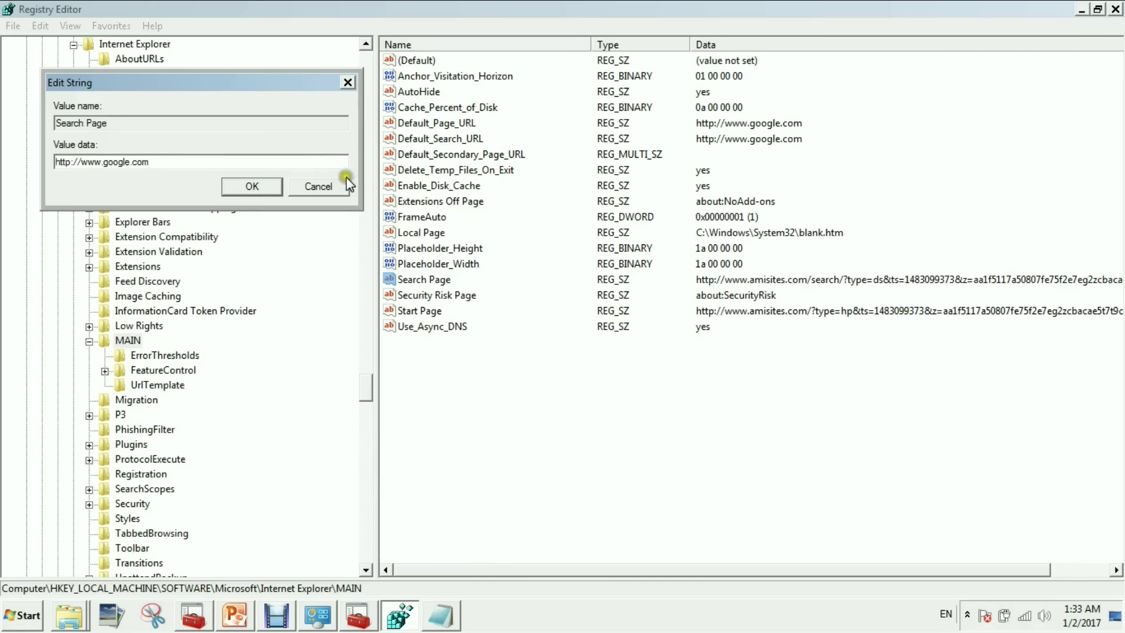
left_click(265, 185)
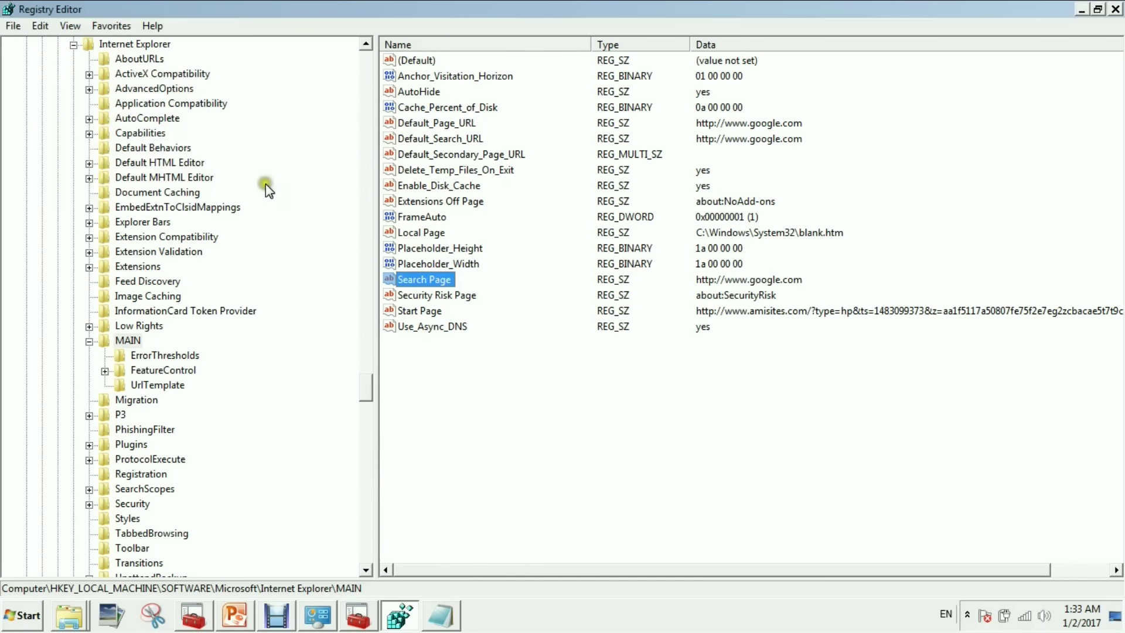
double_click(438, 315)
left_click(288, 162)
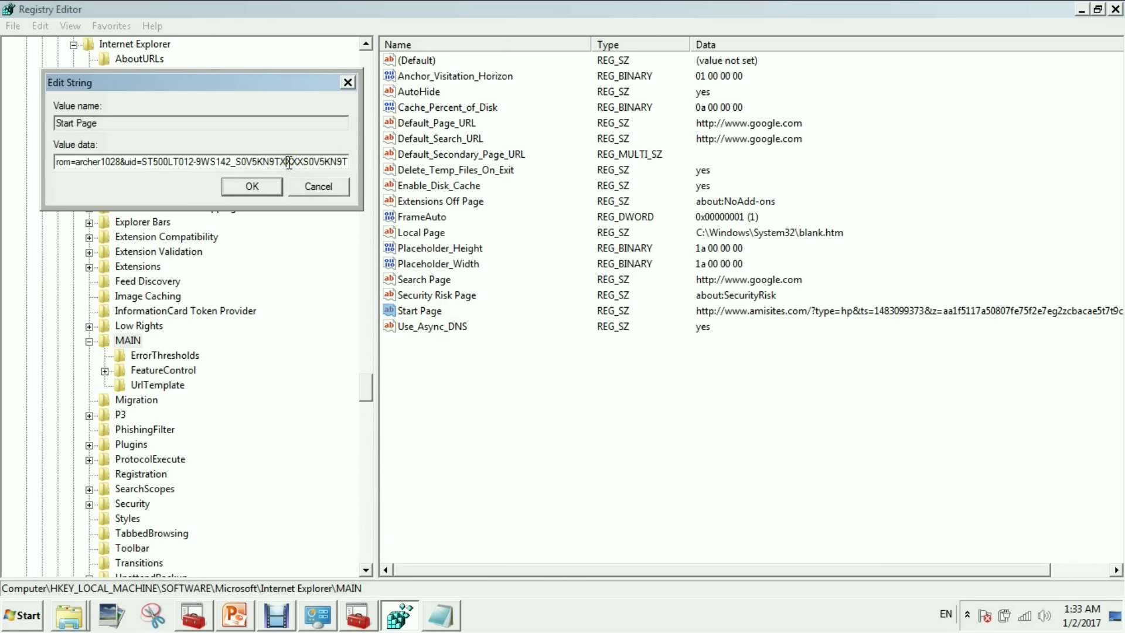
key("shift+Home")
key("shift+Right")
key("shift+Right")
key("shift+Right")
key("shift+Right")
key("shift+Right")
key("shift+Right")
key("shift+Right")
key("shift+Right")
key("shift+Right")
key("shift+Right")
key("shift+Right")
key("shift+Right")
key("shift+Right")
key("shift+Right")
key("shift+Right")
key("shift+Right")
key("shift+Right")
key("shift+Right")
key("shift+Right")
key("shift+Right")
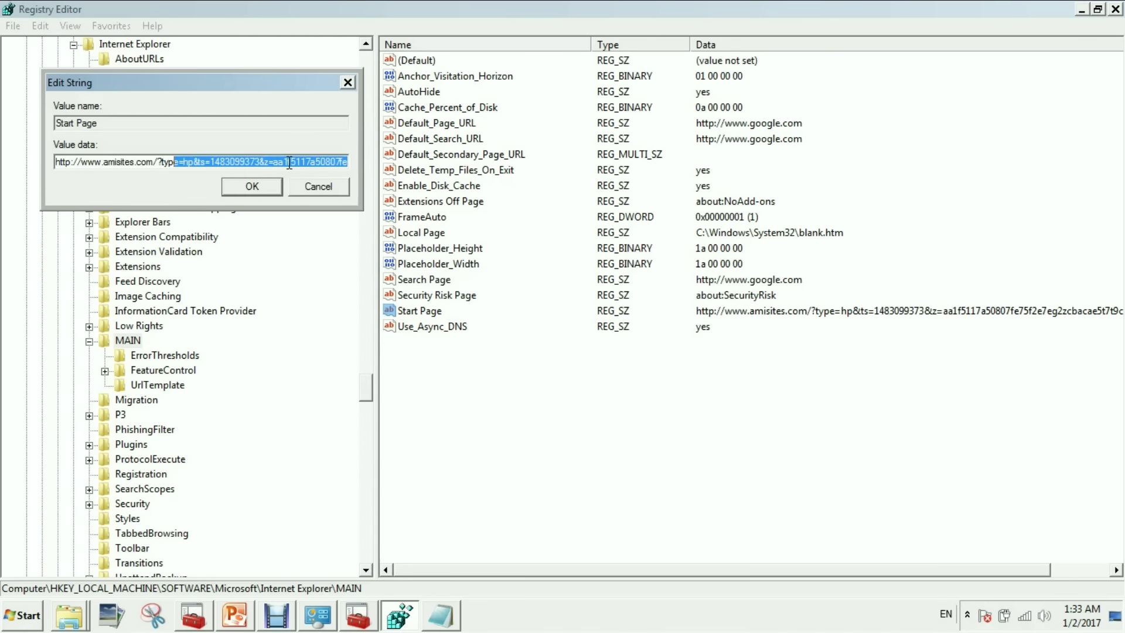
key("shift+Left")
key("shift+Left")
key("shift+Left")
key("shift+Left")
key("shift+Left")
key("shift+Left")
key("shift+Left")
key("shift+Left")
key("shift+Left")
key("shift+Left")
key("shift+Left")
key("shift+Left")
key("shift+Left")
key("shift+Left")
key("shift+Left")
key("shift+Left")
key("shift+Left")
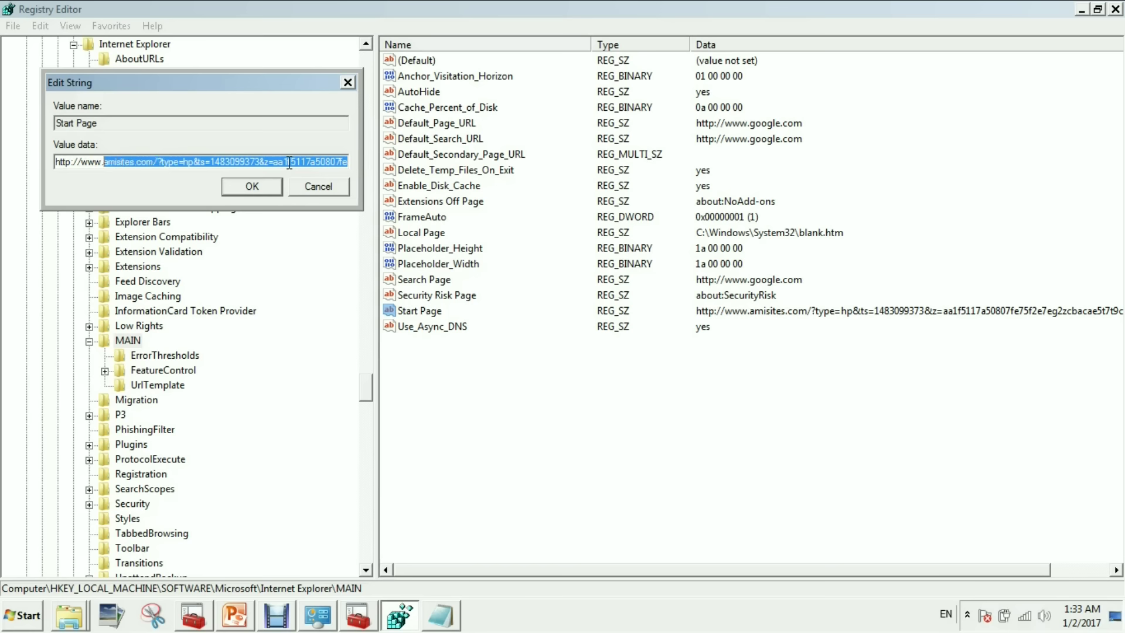
type("google.com")
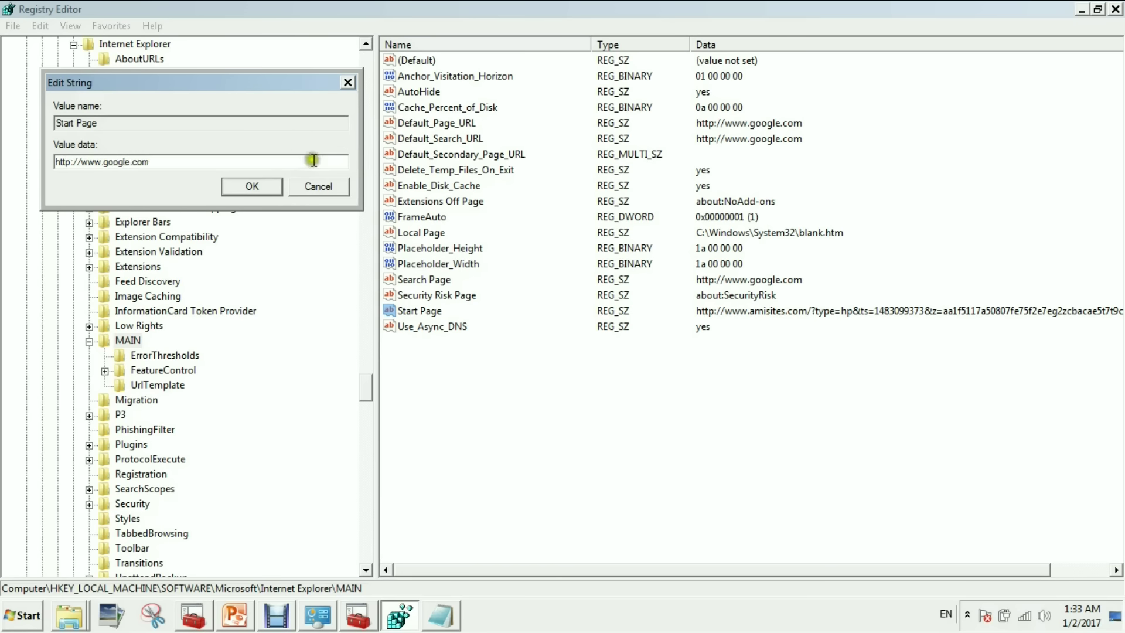
left_click(256, 184)
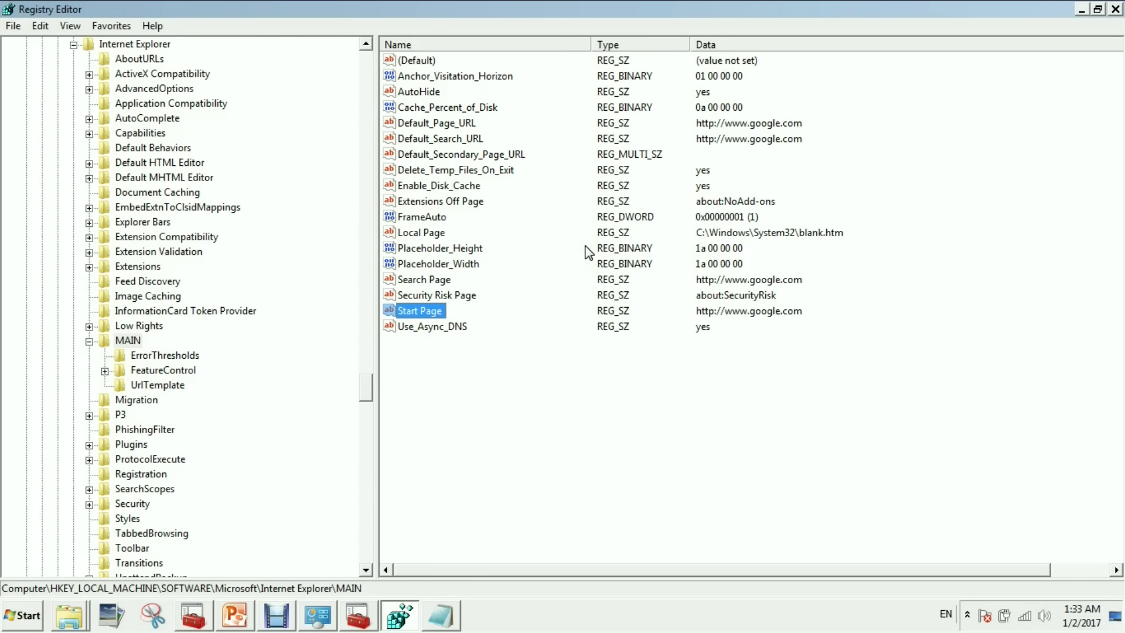
Search for the next match in the registry and collapse the tree to its root keys.
key("F3")
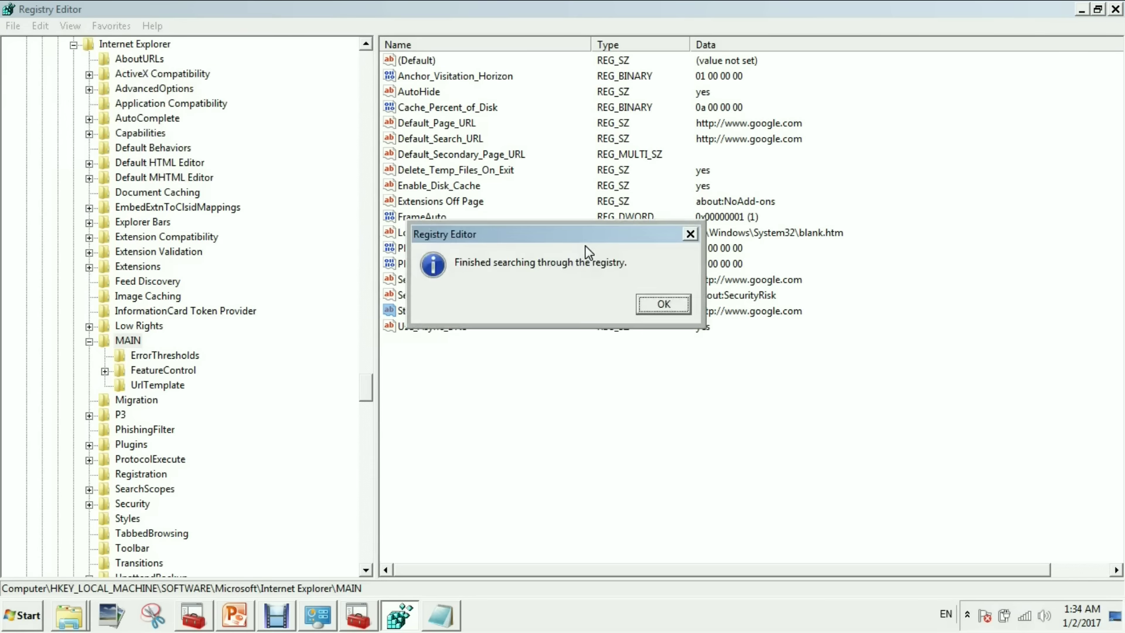
left_click(668, 303)
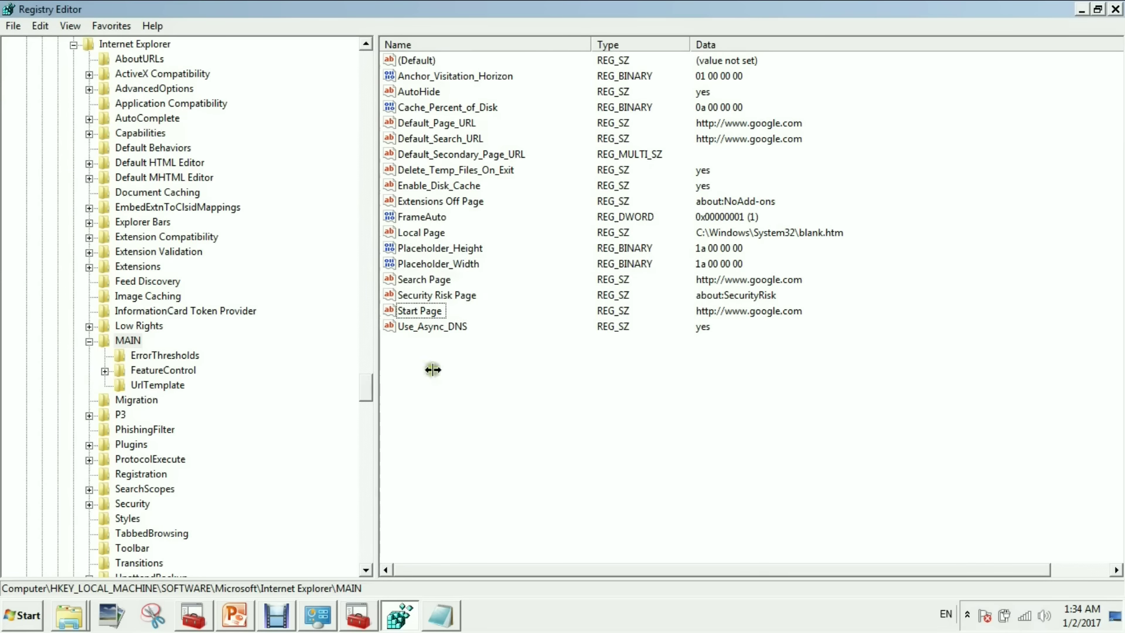
left_click_drag(367, 393, 376, 47)
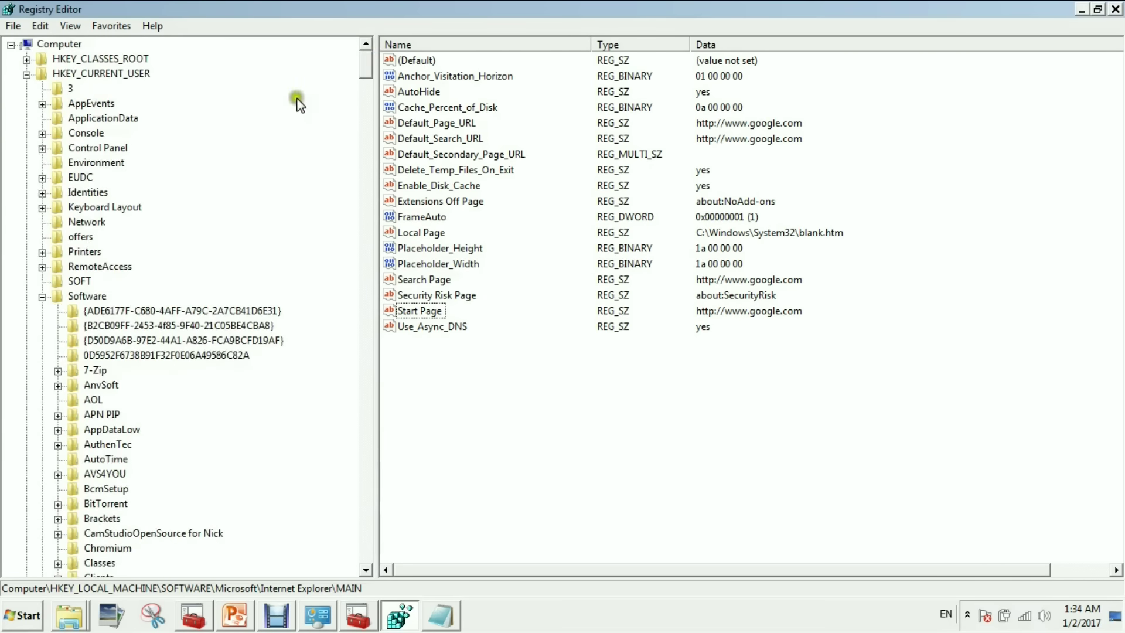
left_click(25, 74)
left_click(26, 89)
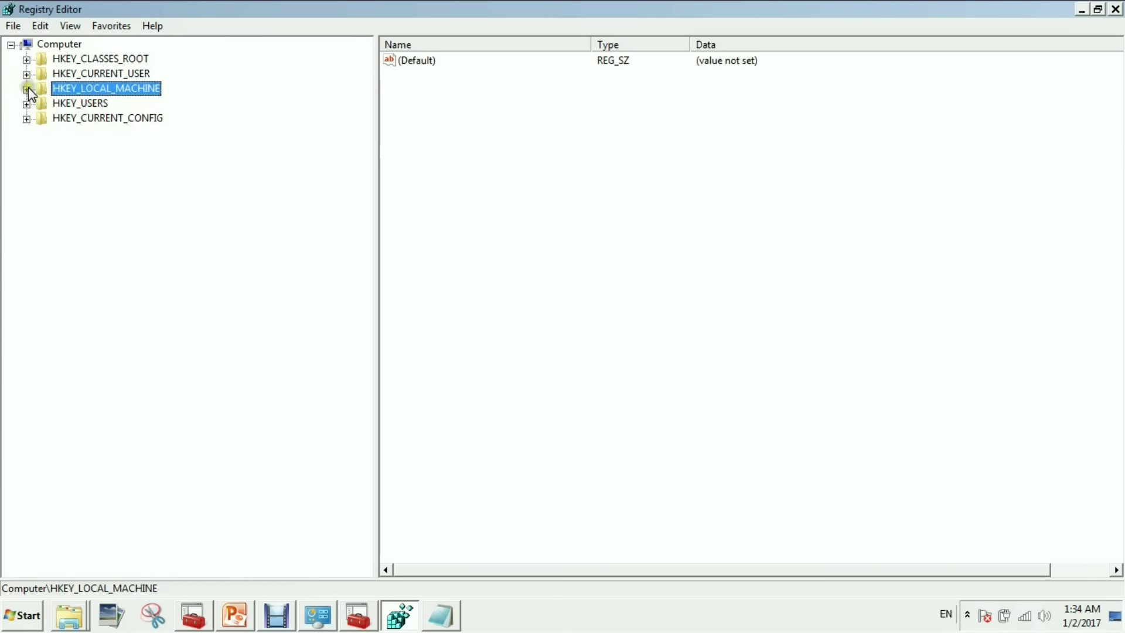
left_click(75, 45)
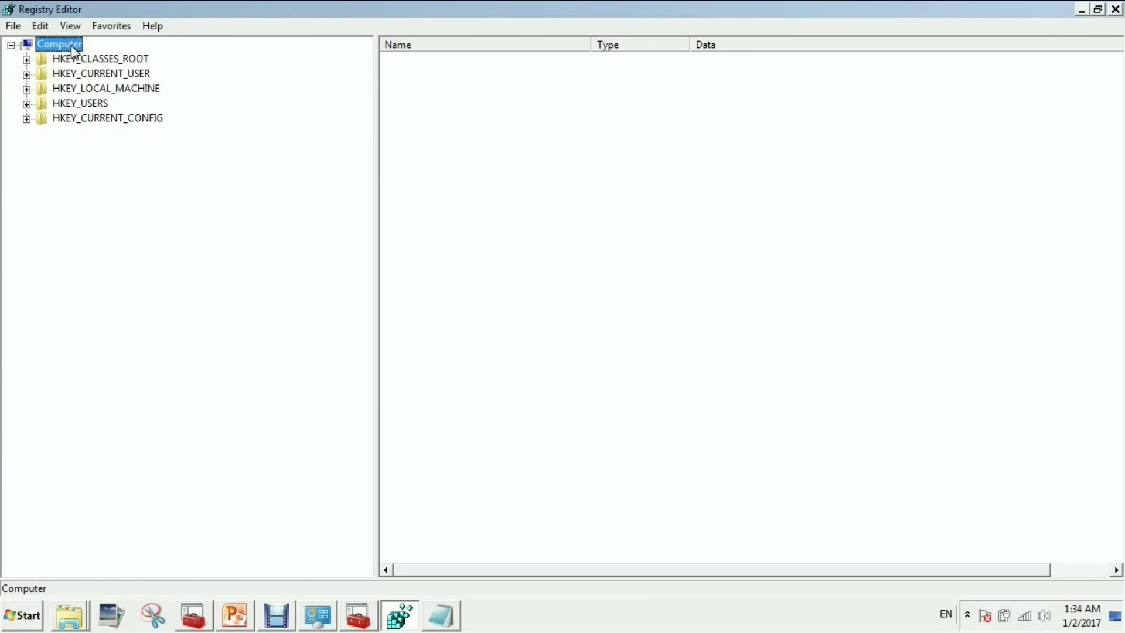
key("ctrl+f")
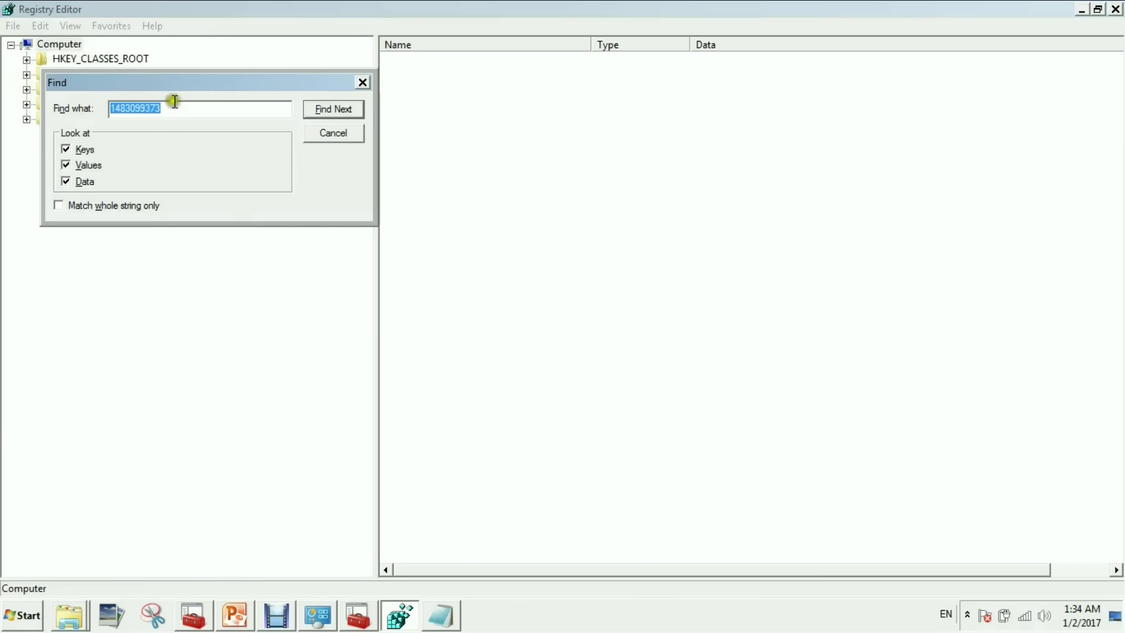
left_click(194, 106)
left_click(327, 111)
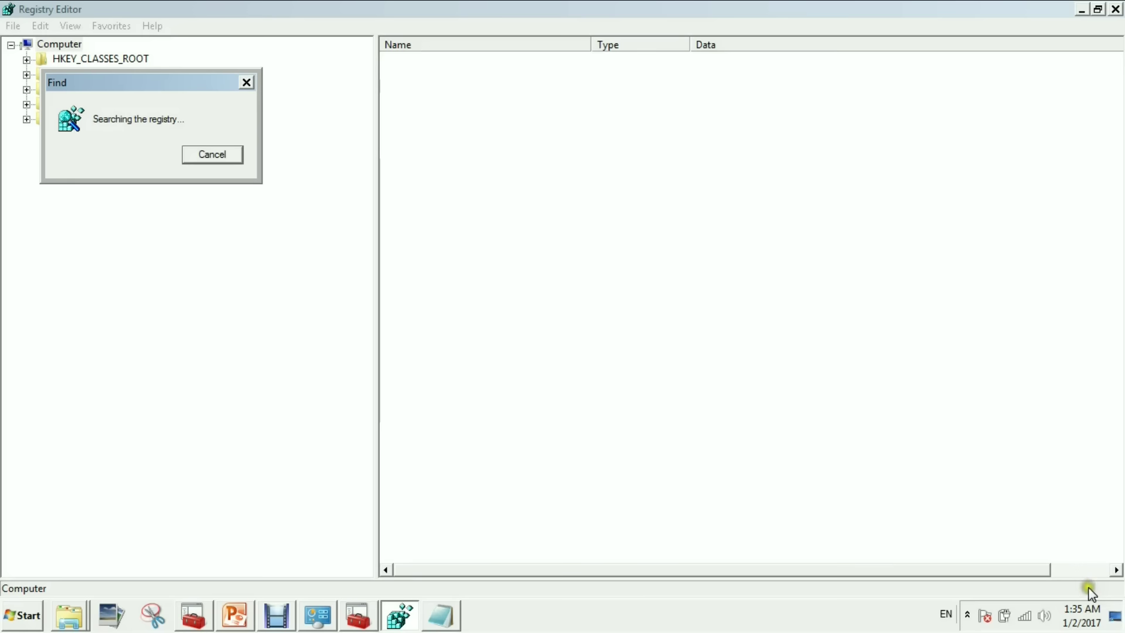
Show the system calendar and clock while the registry search is running.
left_click(1079, 621)
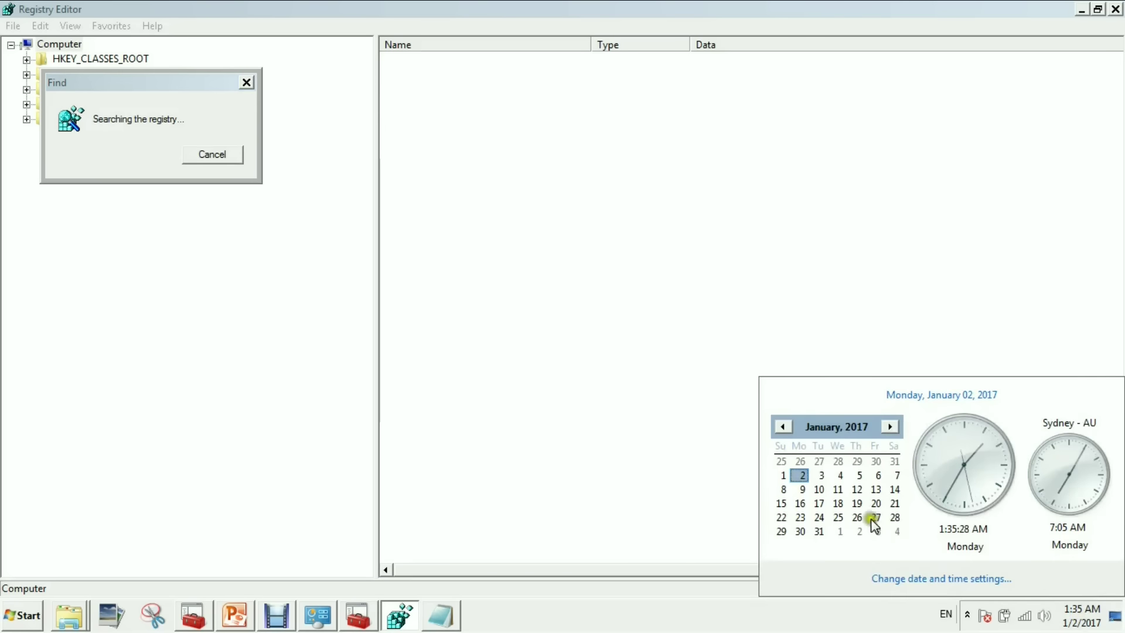